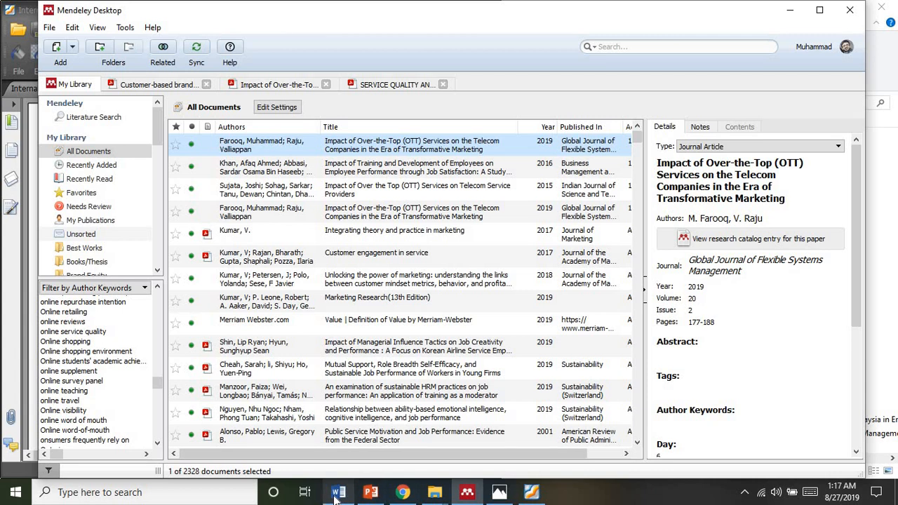
Switch to the open Word document and delete all of its existing text
{"action": "mouse_move", "coordinate": [335, 495]}
{"action": "mouse_move", "coordinate": [359, 443]}
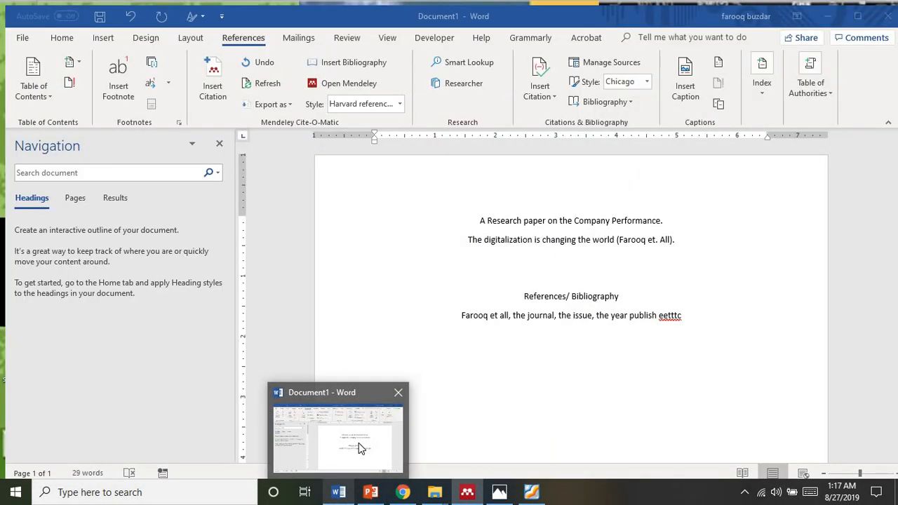
{"action": "left_click", "coordinate": [358, 442]}
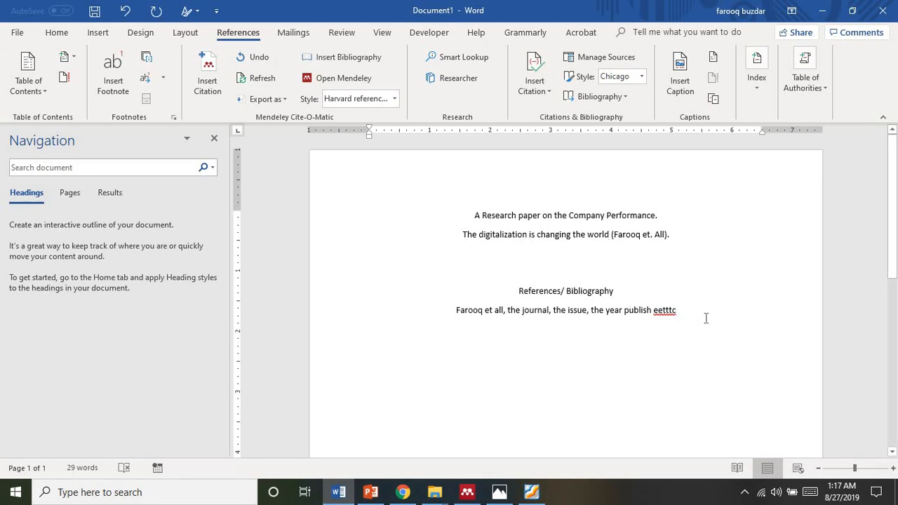
{"action": "left_click_drag", "start_coordinate": [706, 316], "coordinate": [454, 213]}
{"action": "key", "text": "BackSpace"}
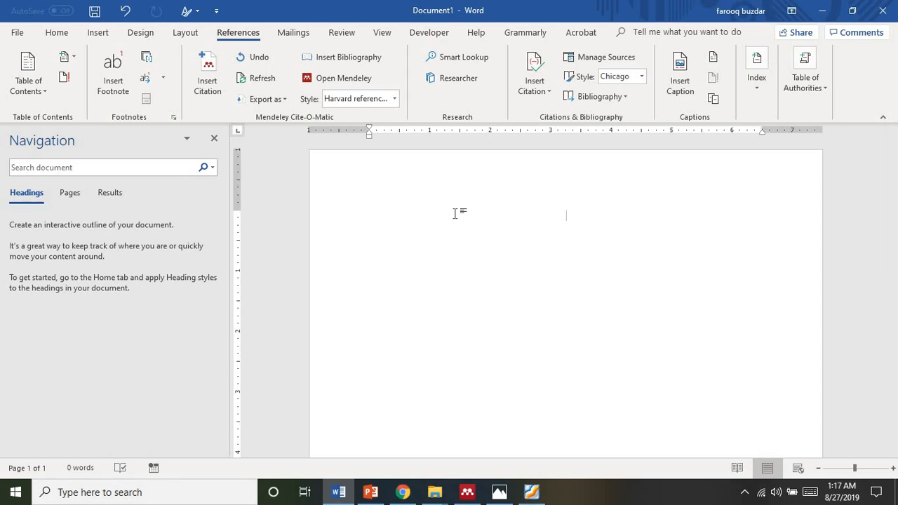
Enter the title line "Company Performance in the era of transformative marketing." in the empty document
{"action": "type", "text": "Company Per"}
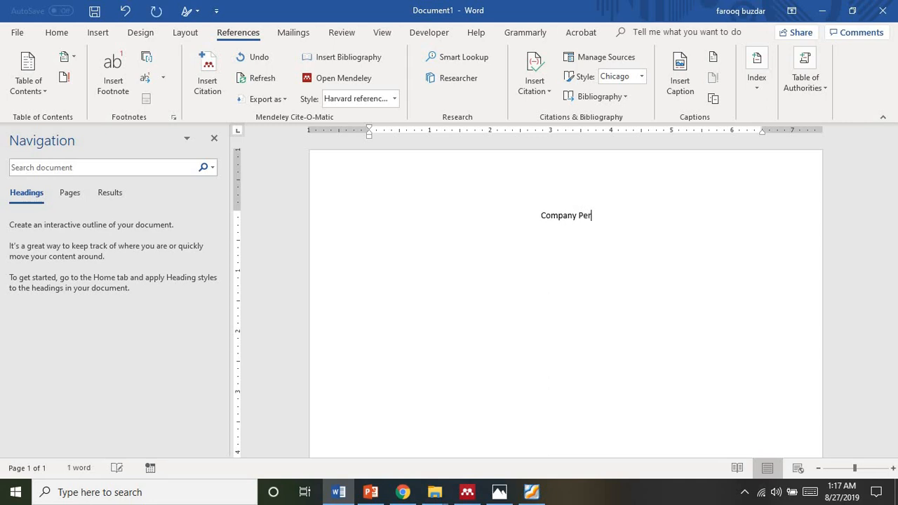
{"action": "type", "text": "formance"}
{"action": "key", "text": "Return"}
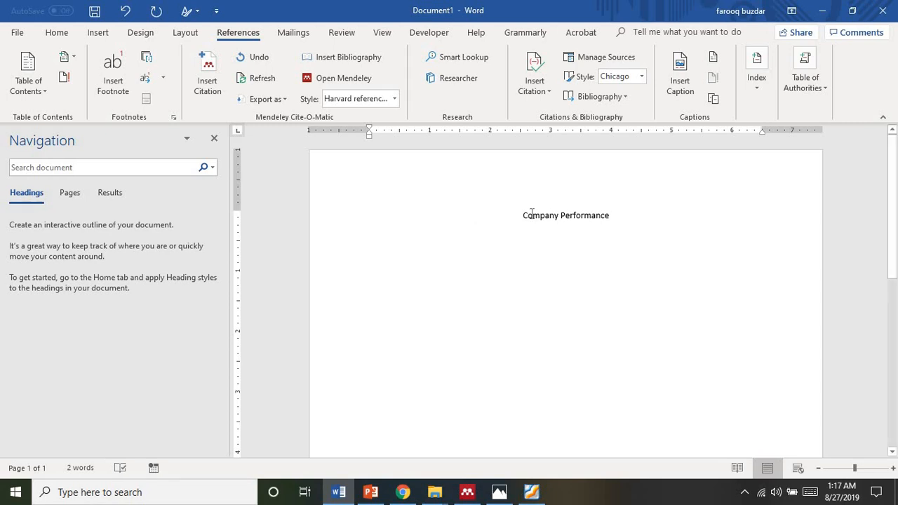
{"action": "left_click", "coordinate": [627, 220]}
{"action": "type", "text": "i"}
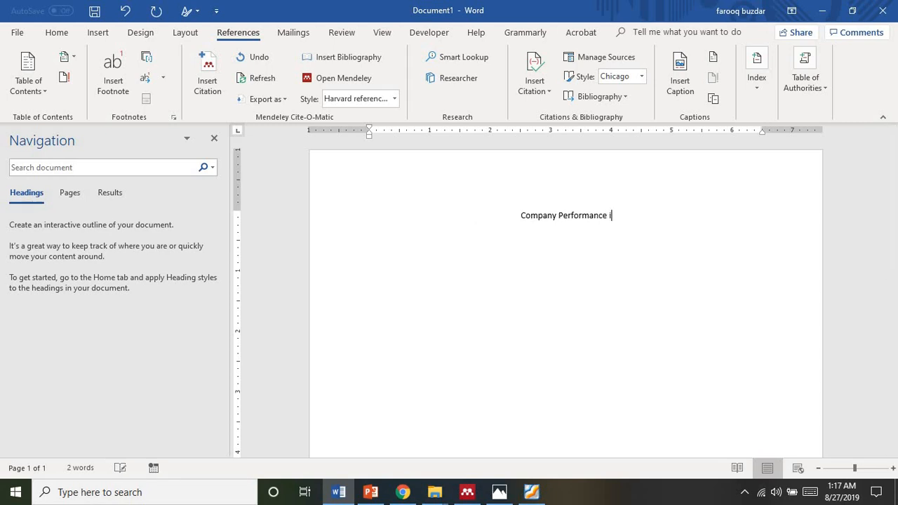
{"action": "type", "text": "n the"}
{"action": "key", "text": "BackSpace"}
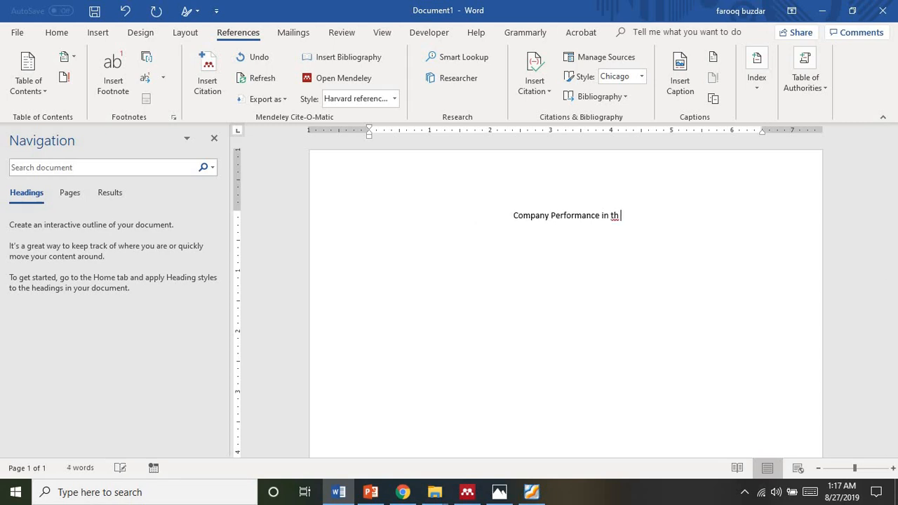
{"action": "type", "text": "e"}
{"action": "type", "text": " e"}
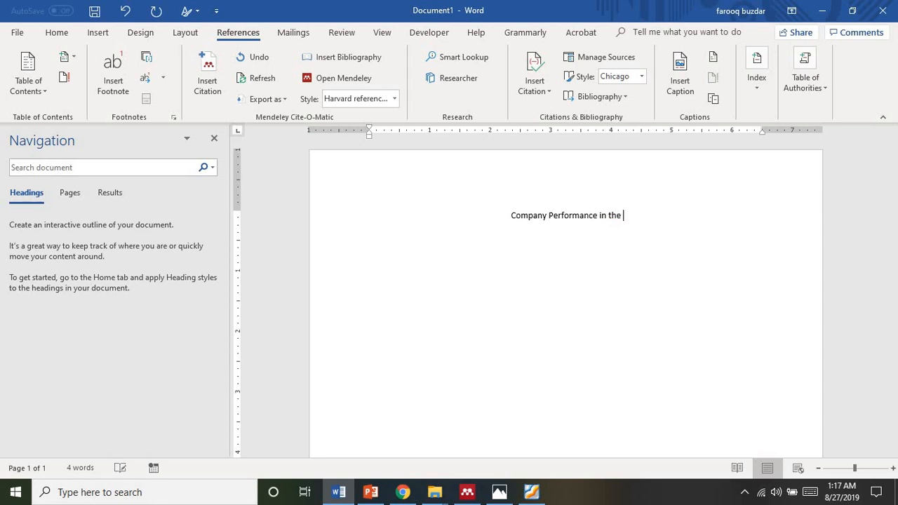
{"action": "type", "text": "era of transfo"}
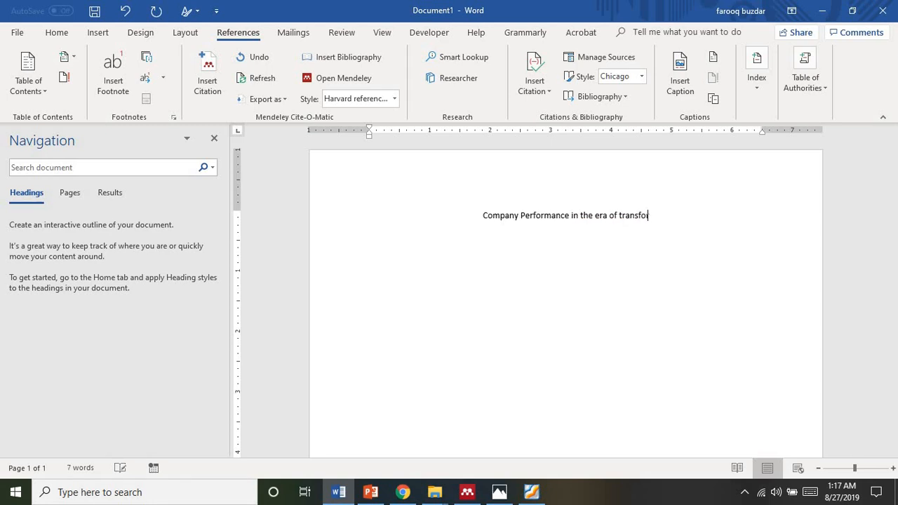
{"action": "type", "text": "rmative marketing."}
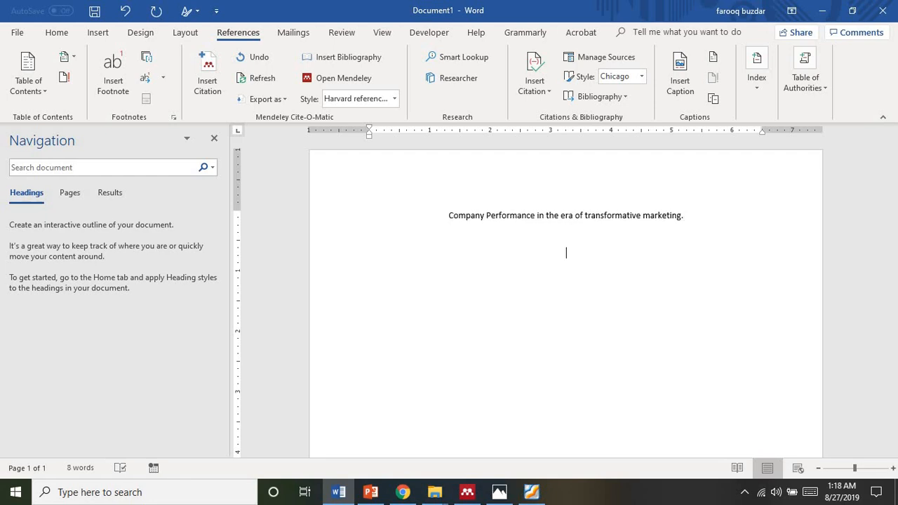
Write "The digitalization is changing the world" below the title, correcting the misspelled word with the suggested "digitalization"
{"action": "type", "text": "The digitlizationis chang"}
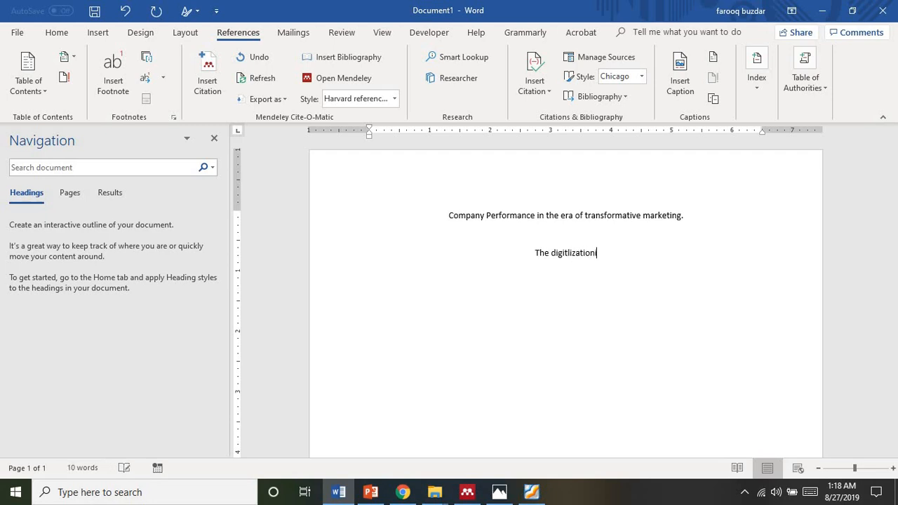
{"action": "key", "text": "BackSpace"}
{"action": "key", "text": "BackSpace"}
{"action": "key", "text": "BackSpace"}
{"action": "key", "text": "BackSpace"}
{"action": "key", "text": "BackSpace"}
{"action": "key", "text": "BackSpace"}
{"action": "key", "text": "BackSpace"}
{"action": "type", "text": "is changi"}
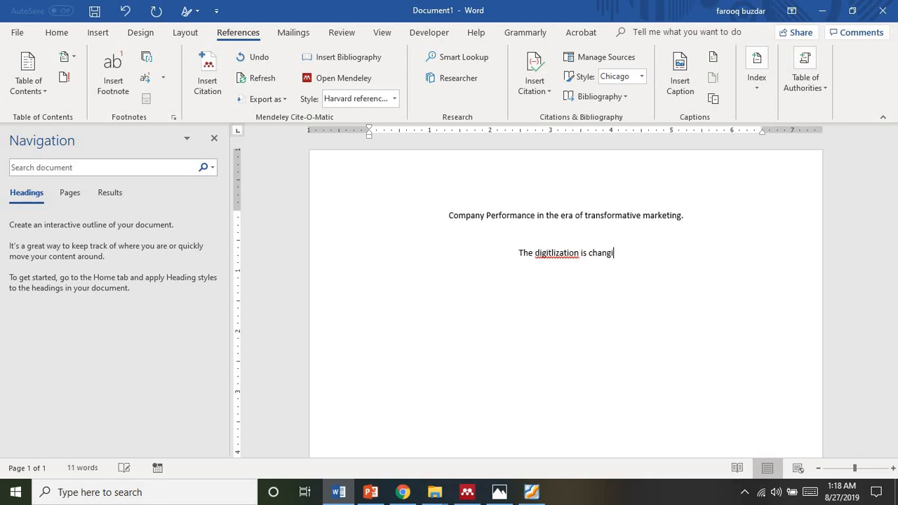
{"action": "type", "text": "ng the world"}
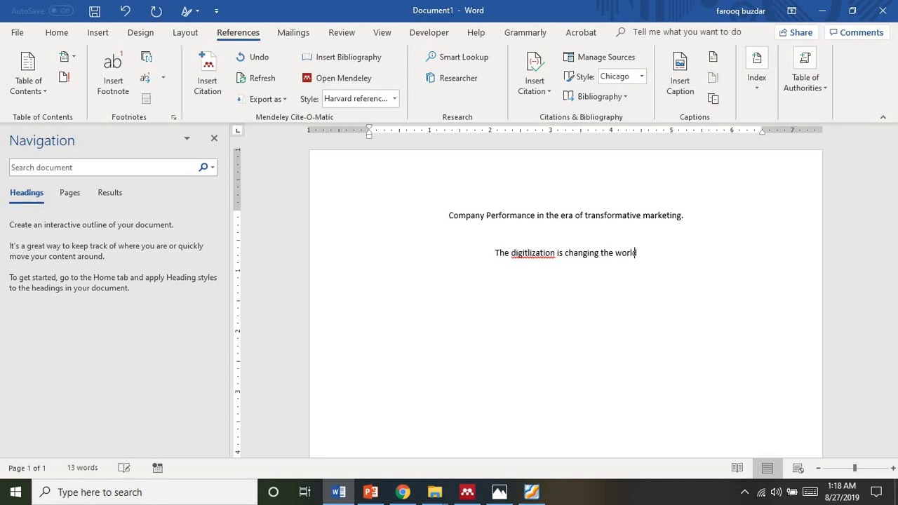
{"action": "right_click", "coordinate": [523, 254]}
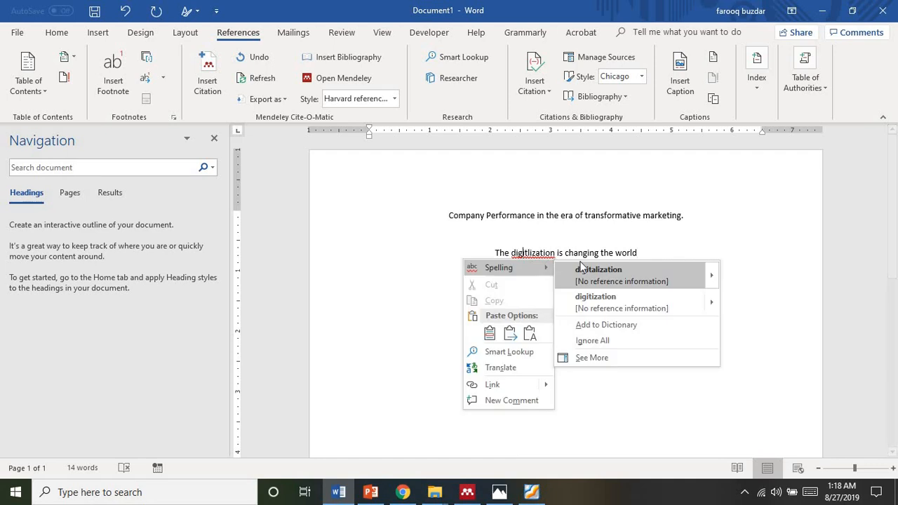
{"action": "left_click", "coordinate": [592, 273]}
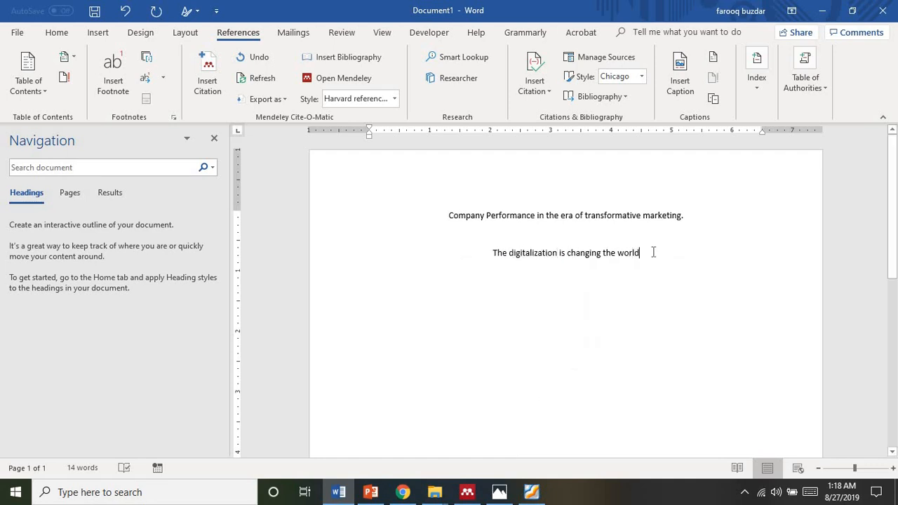
Add a manual in-text citation in parentheses after the sentence, with the author's surname followed by "et, al, 2019"
{"action": "type", "text": "("}
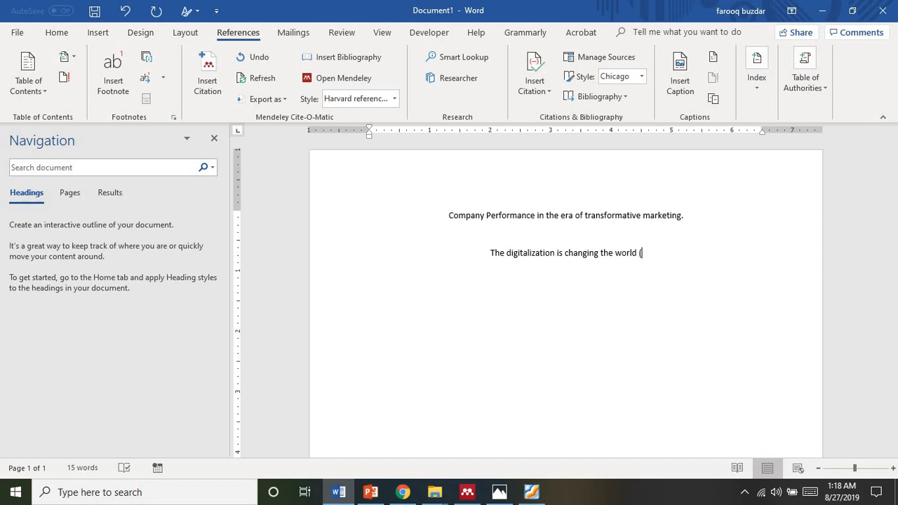
{"action": "type", "text": "Farooq e"}
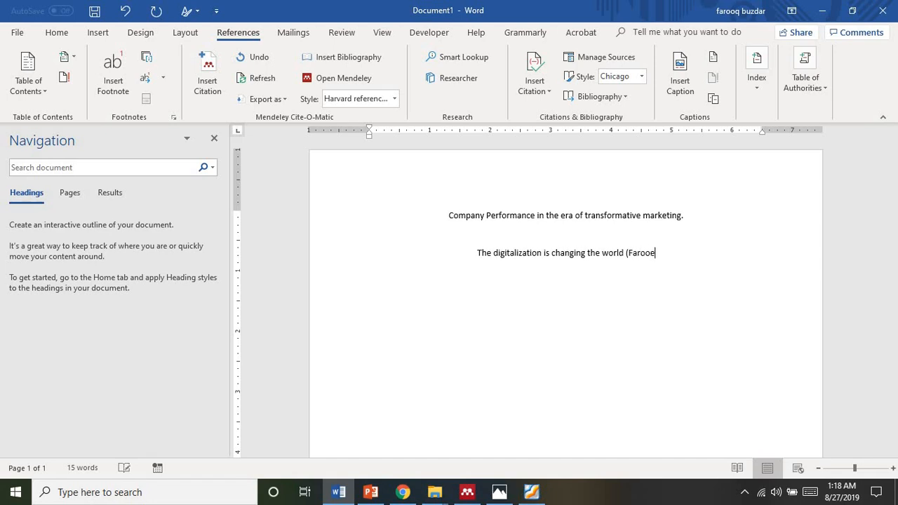
{"action": "type", "text": "t al"}
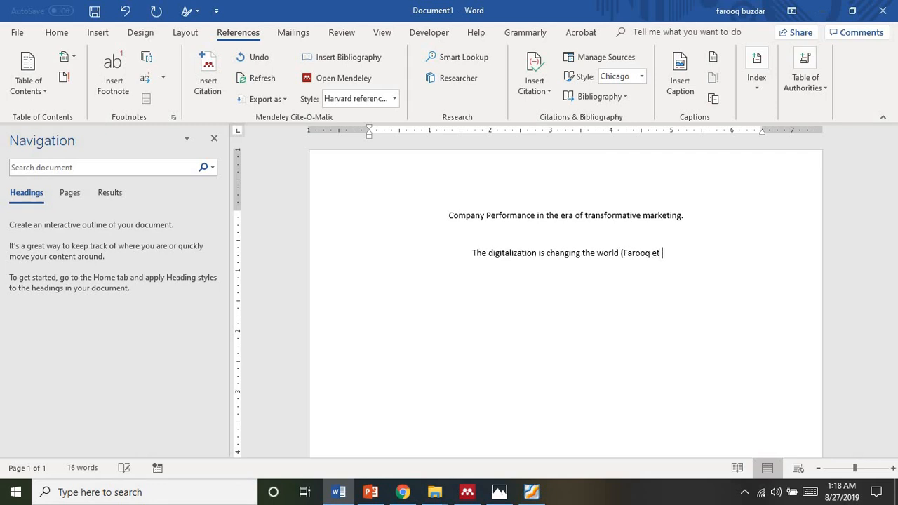
{"action": "type", "text": ")"}
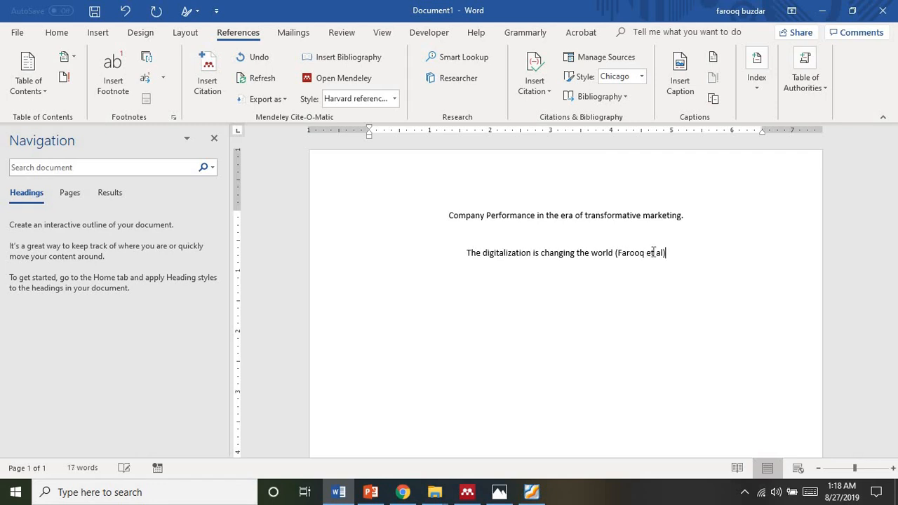
{"action": "key", "text": "Left"}
{"action": "key", "text": "Left"}
{"action": "key", "text": "Left"}
{"action": "type", "text": ", al"}
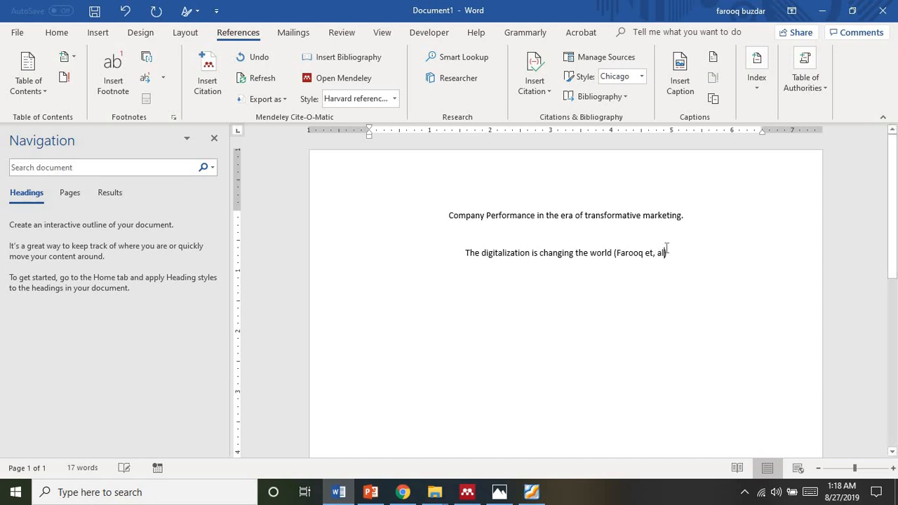
{"action": "type", "text": ", 2019"}
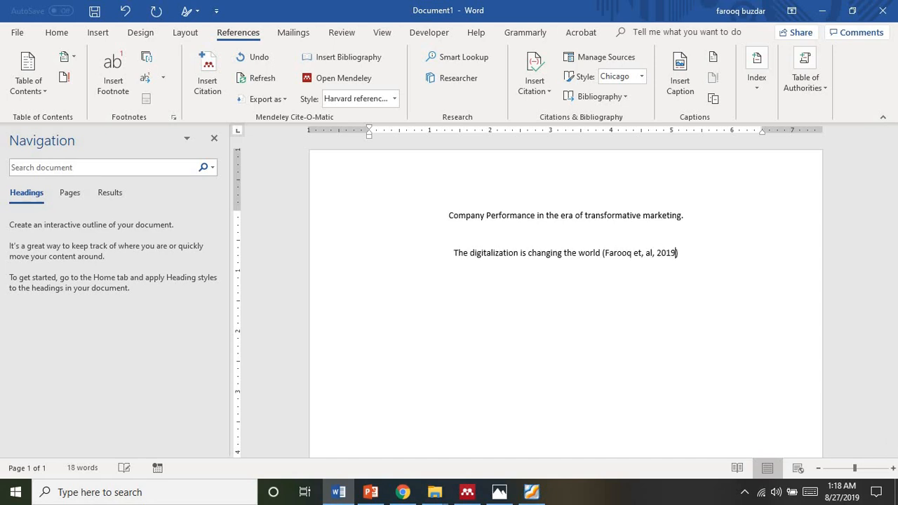
Add the heading "Bibliography/ Reference" below the sentence, correcting the spelling of "Bibliography"
{"action": "left_click", "coordinate": [721, 260]}
{"action": "key", "text": "Return"}
{"action": "type", "text": "Biblography/ Reference"}
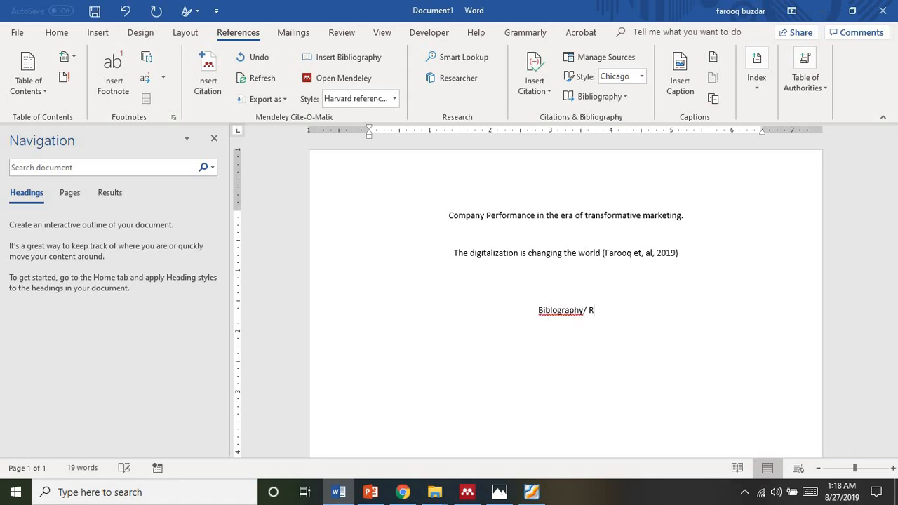
{"action": "right_click", "coordinate": [545, 310]}
{"action": "left_click", "coordinate": [601, 332]}
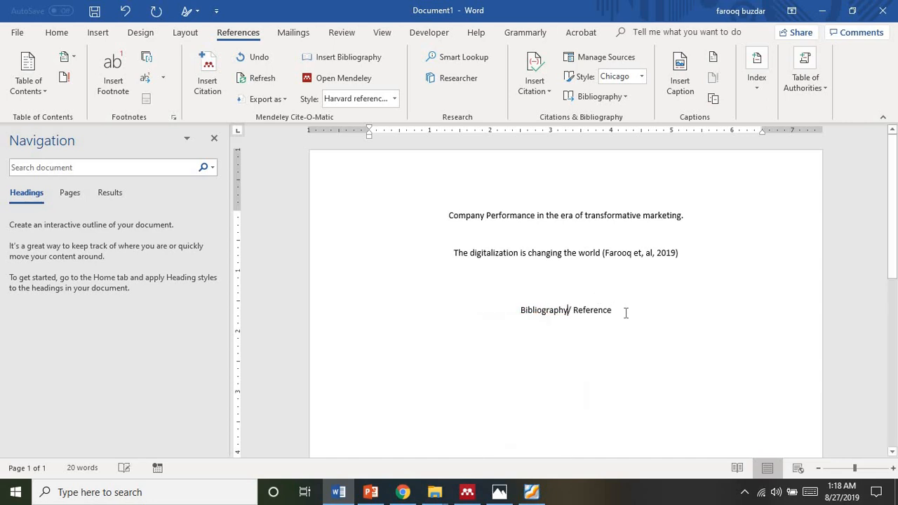
Write a placeholder reference under the heading with the author's surname followed by ", the article name, the journal , the issu"
{"action": "key", "text": "End"}
{"action": "key", "text": "Return"}
{"action": "type", "text": "Muhammad"}
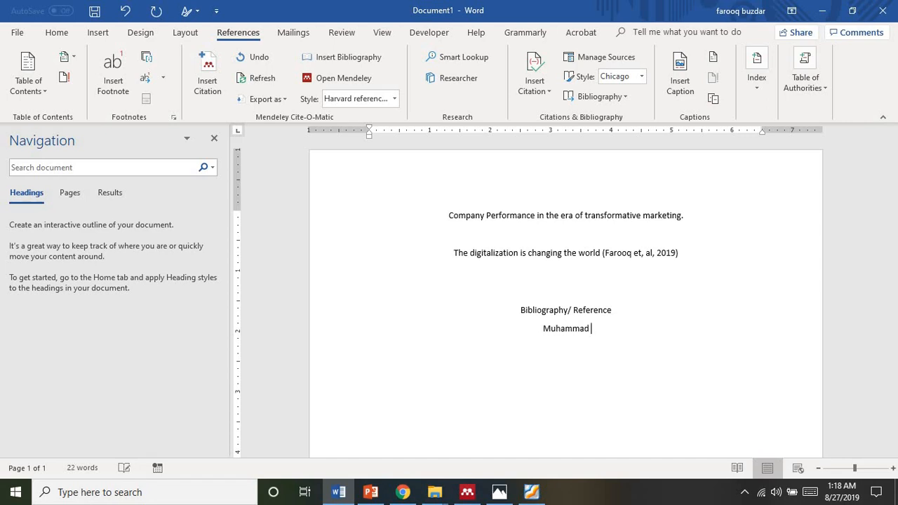
{"action": "key", "text": "BackSpace"}
{"action": "key", "text": "BackSpace"}
{"action": "key", "text": "BackSpace"}
{"action": "key", "text": "BackSpace"}
{"action": "key", "text": "BackSpace"}
{"action": "key", "text": "BackSpace"}
{"action": "key", "text": "BackSpace"}
{"action": "key", "text": "BackSpace"}
{"action": "key", "text": "BackSpace"}
{"action": "type", "text": "Farooq, the article nam"}
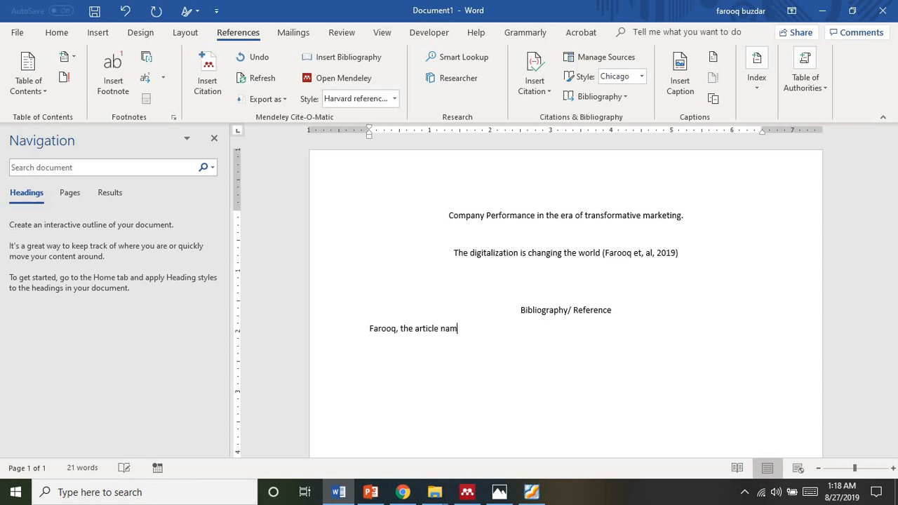
{"action": "type", "text": "e, the journal , the iss"}
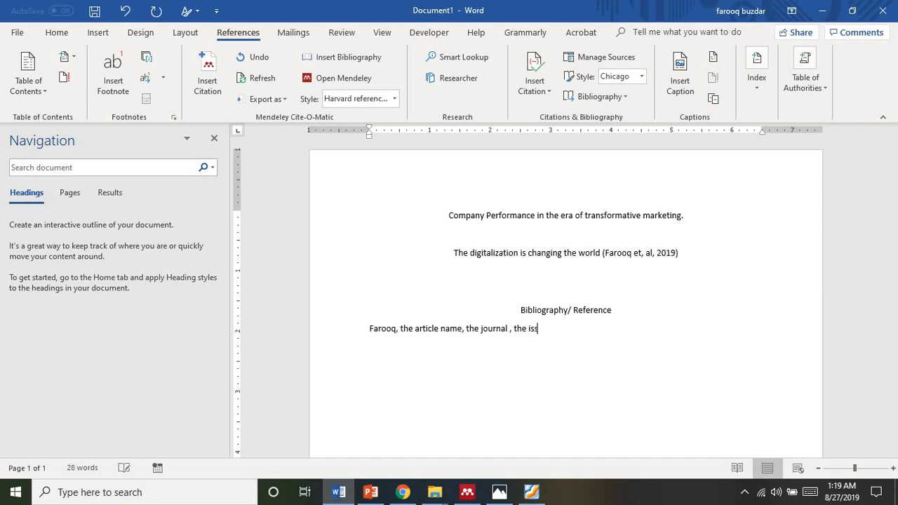
{"action": "type", "text": "u"}
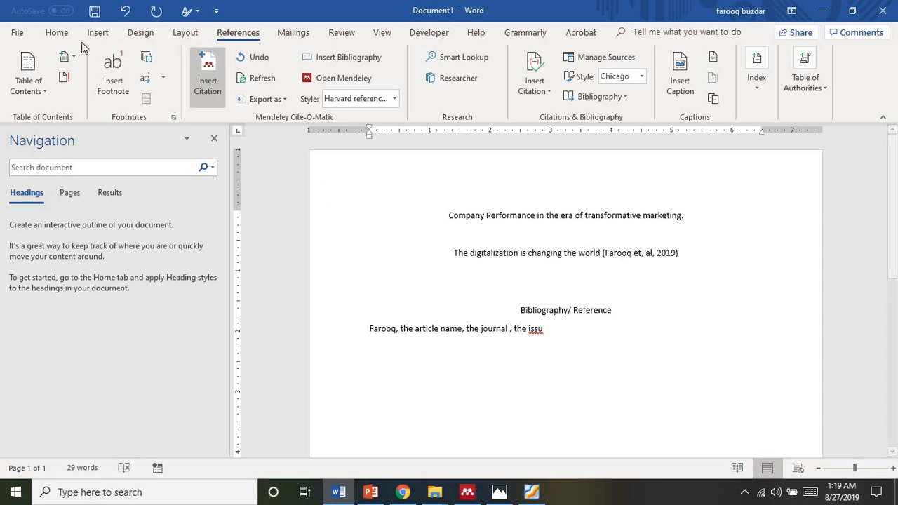
Insert a Mendeley citation of the 2019 article "Impact of Over-the-Top (OTT) Services on the Telecom Companies" at the manual citation
{"action": "left_click", "coordinate": [57, 32]}
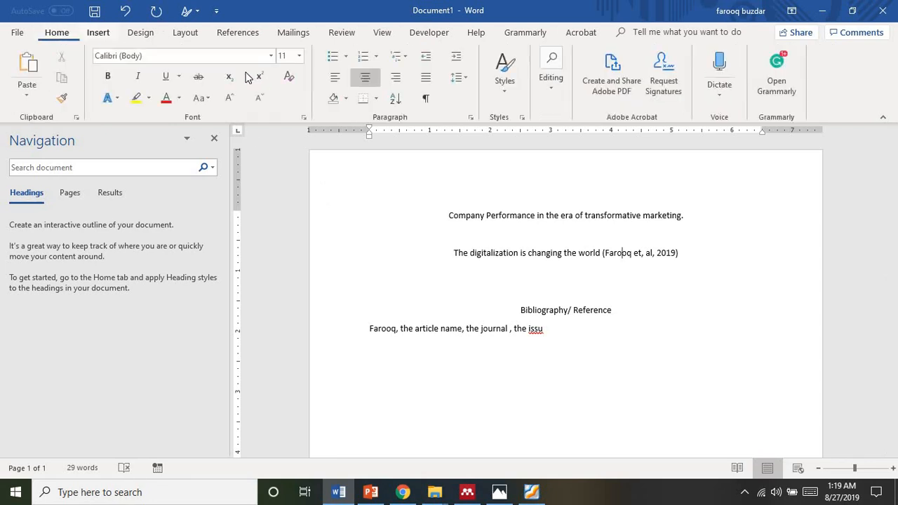
{"action": "left_click", "coordinate": [228, 37]}
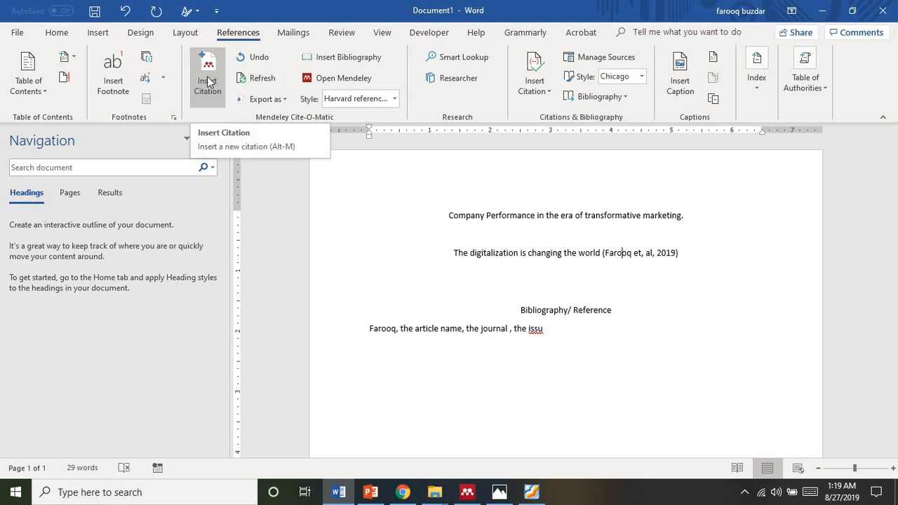
{"action": "left_click", "coordinate": [225, 80]}
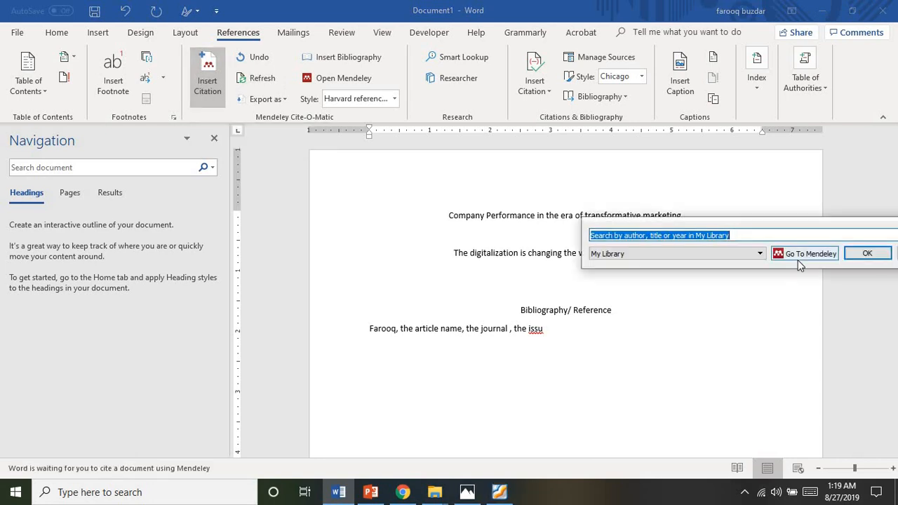
{"action": "left_click", "coordinate": [805, 253]}
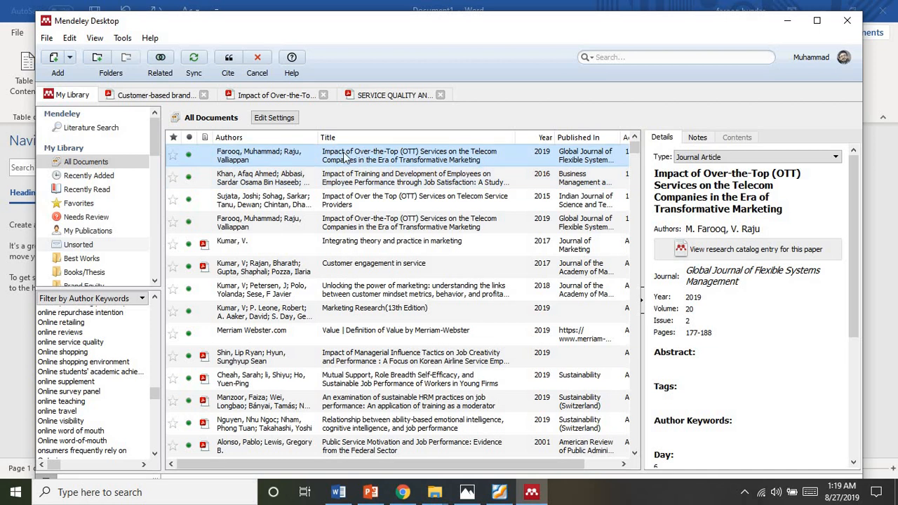
{"action": "left_click", "coordinate": [228, 64]}
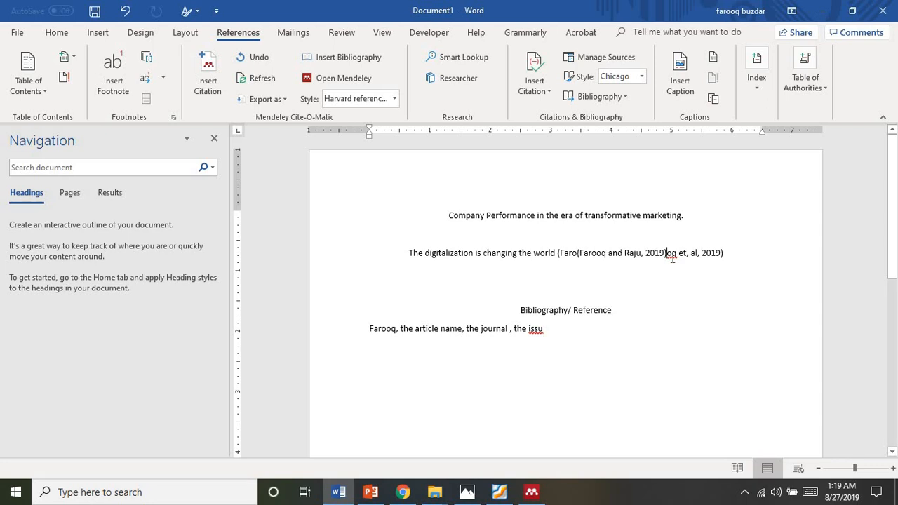
End the sentence with a period after "world" and delete both the manual and the Mendeley citation text behind it
{"action": "left_click", "coordinate": [558, 253]}
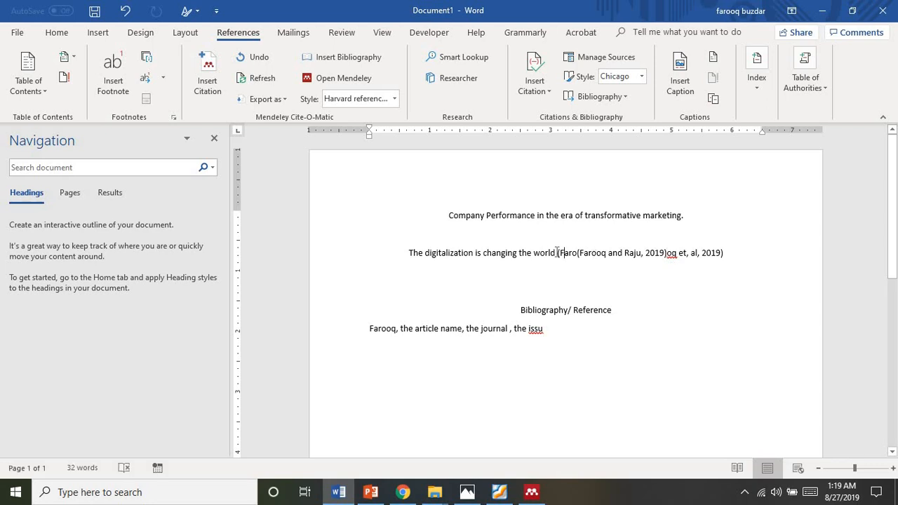
{"action": "type", "text": "."}
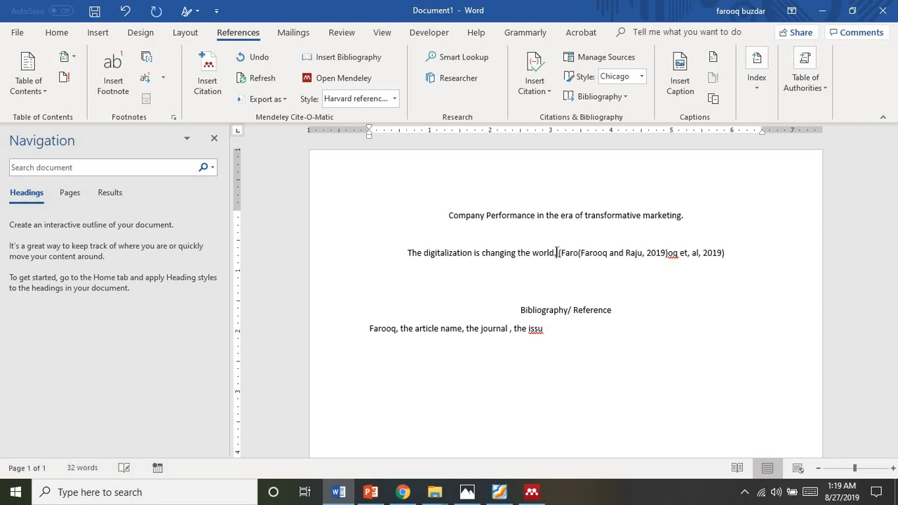
{"action": "key", "text": "shift+End"}
{"action": "key", "text": "BackSpace"}
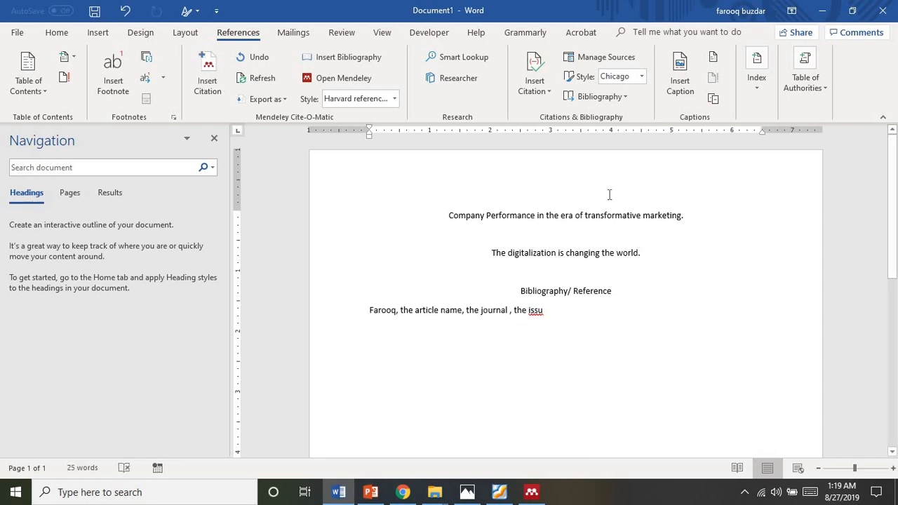
Start a Mendeley citation after "world", search for "impact of ott on telecom companies" and pick the first matching 2019 article as its reference
{"action": "left_click", "coordinate": [206, 79]}
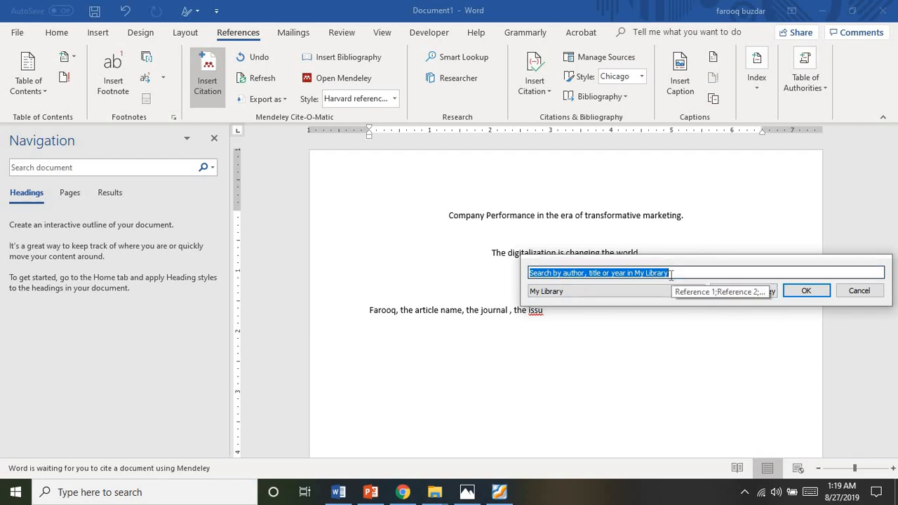
{"action": "type", "text": "impact ot"}
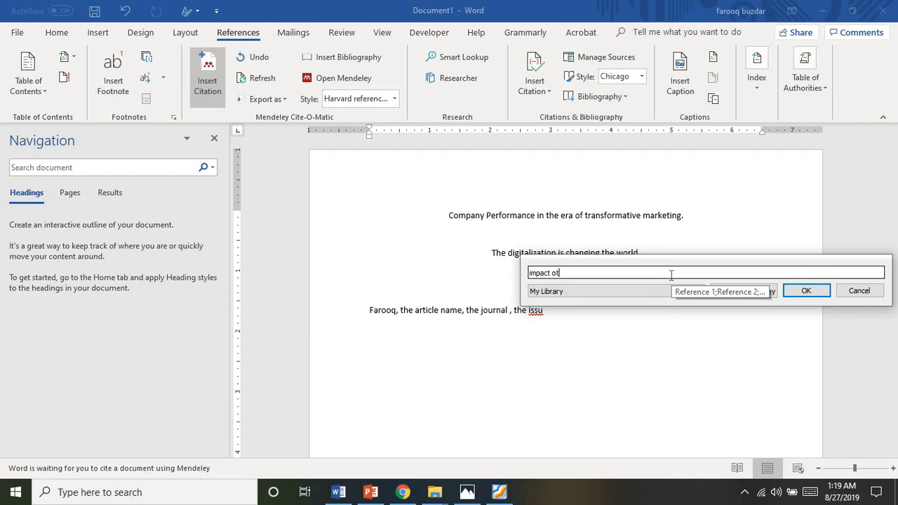
{"action": "key", "text": "BackSpace"}
{"action": "type", "text": "f ott on telecom companies"}
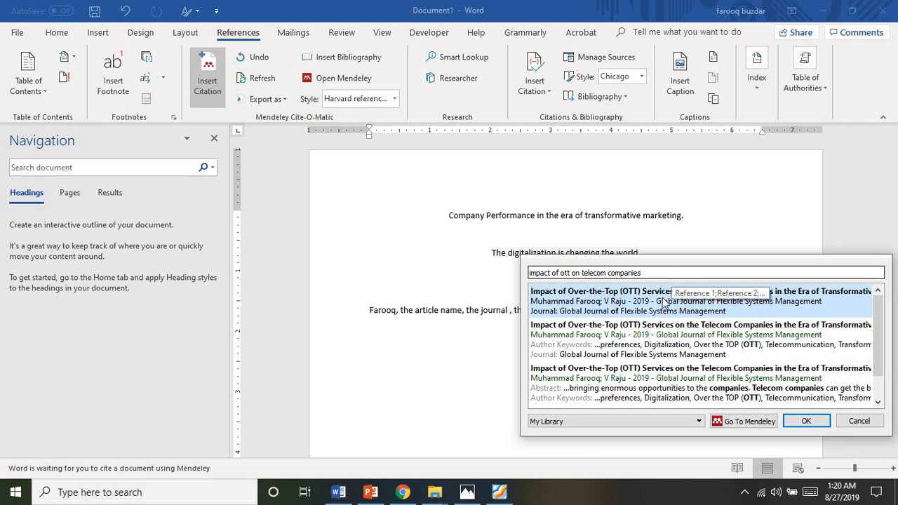
{"action": "left_click_drag", "start_coordinate": [642, 273], "coordinate": [530, 277]}
{"action": "key", "text": "ctrl+c"}
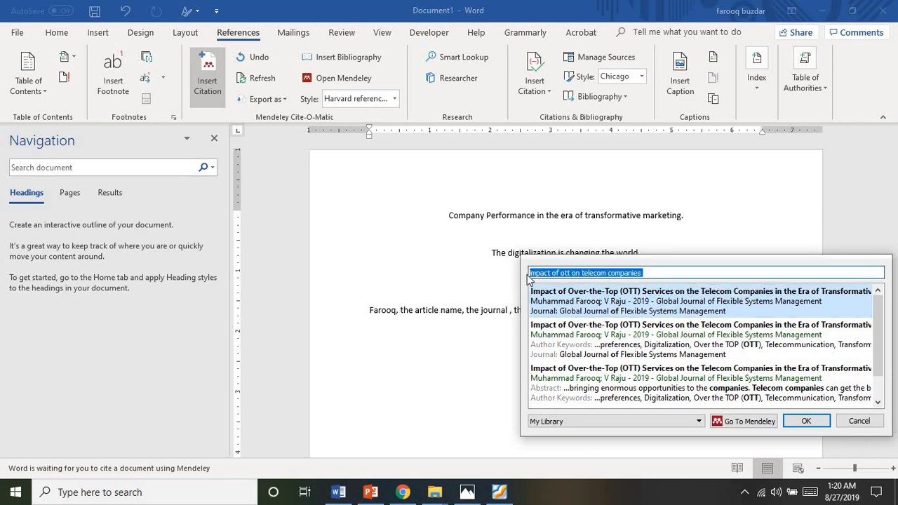
{"action": "left_click", "coordinate": [639, 306]}
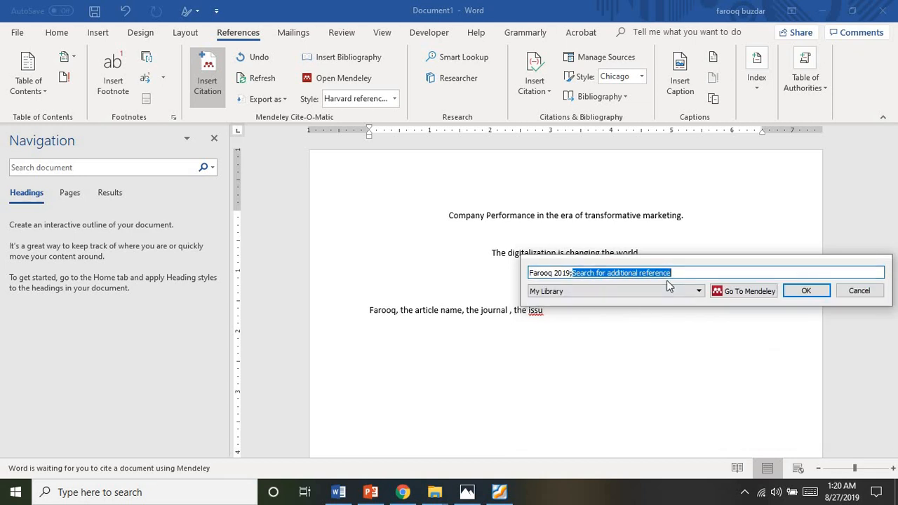
Search again for "impact of ott on telecom companies", add the second matching entry as an additional reference and insert the combined citation
{"action": "key", "text": "ctrl+v"}
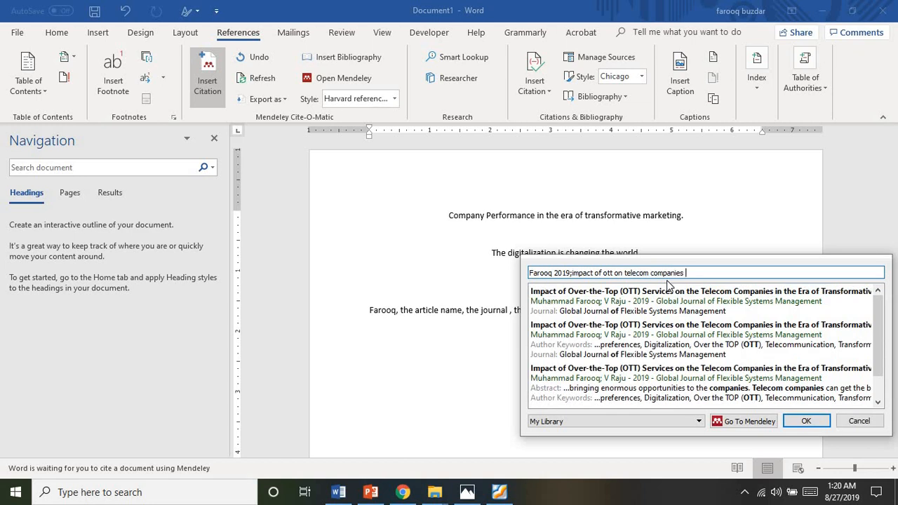
{"action": "left_click", "coordinate": [661, 348]}
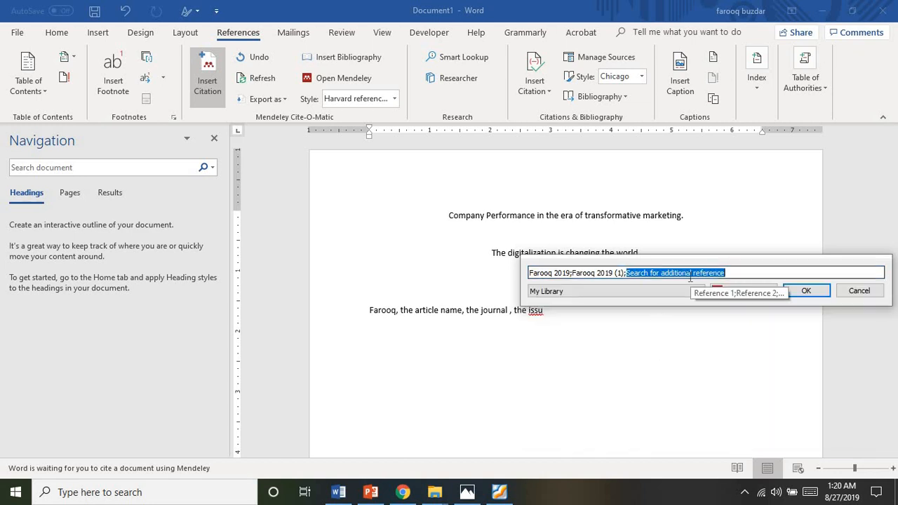
{"action": "left_click", "coordinate": [805, 291]}
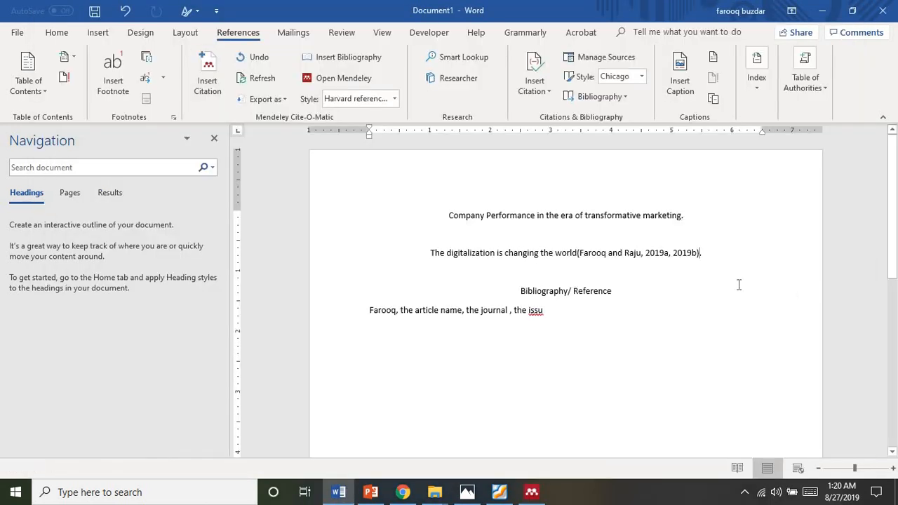
Edit the in-text citation to remove its second reference, keeping only the first 2019 entry
{"action": "left_click", "coordinate": [662, 254]}
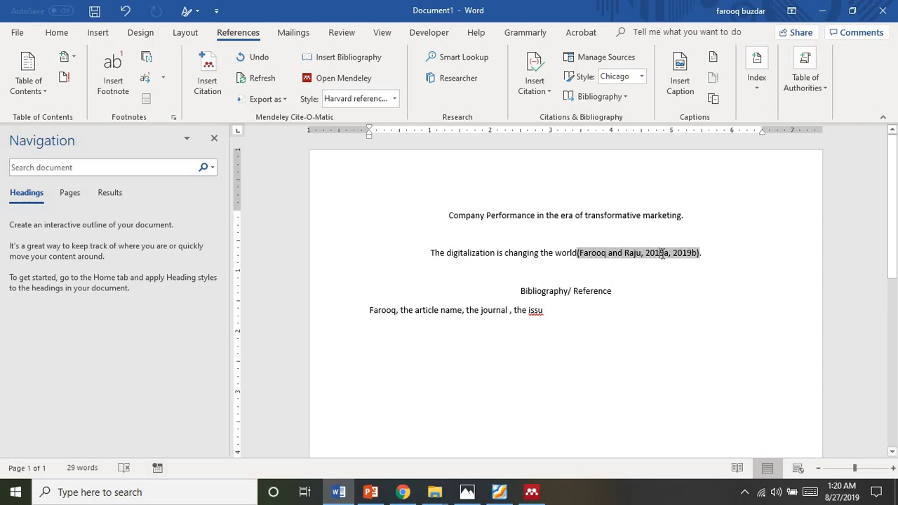
{"action": "right_click", "coordinate": [662, 254]}
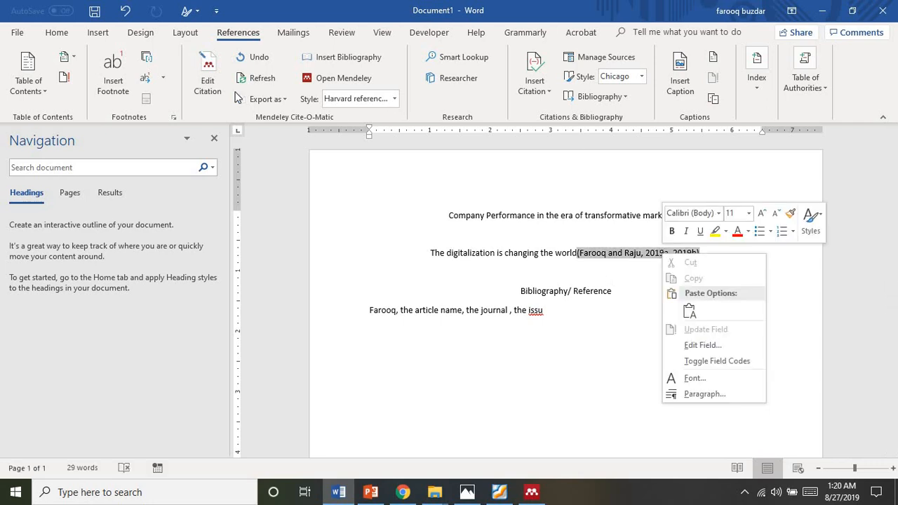
{"action": "left_click", "coordinate": [207, 76]}
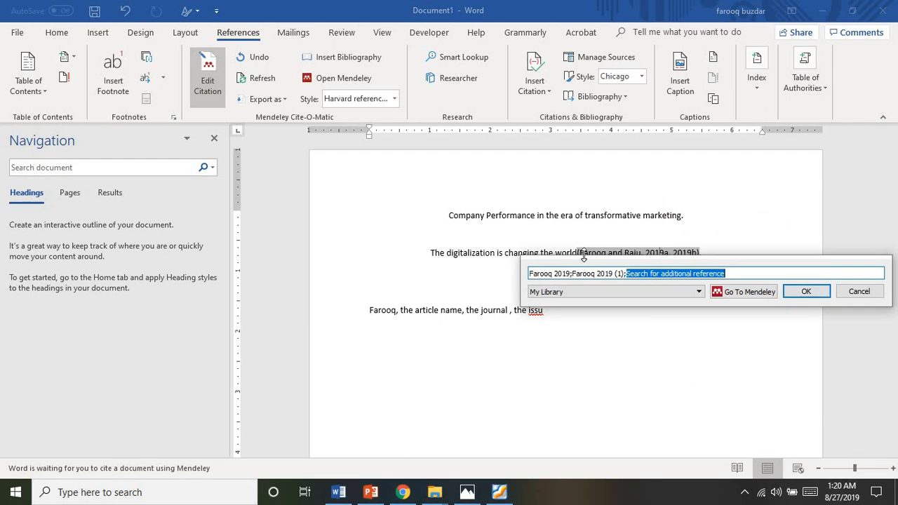
{"action": "key", "text": "BackSpace"}
{"action": "key", "text": "BackSpace"}
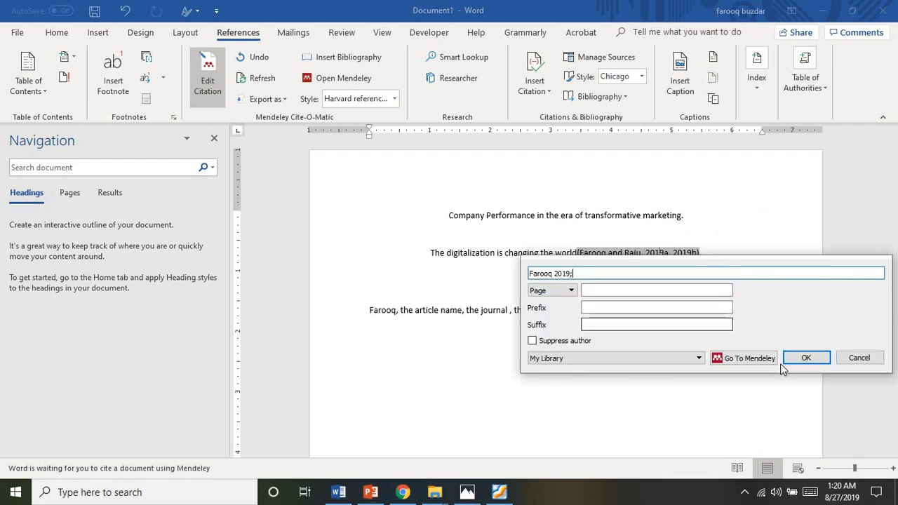
{"action": "left_click", "coordinate": [803, 359]}
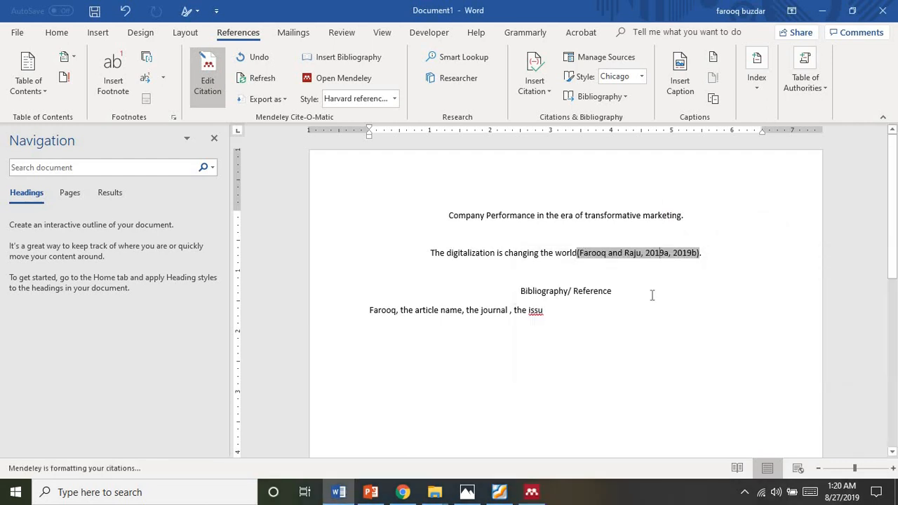
Insert the Mendeley bibliography on a new line below the placeholder reference
{"action": "left_click", "coordinate": [689, 261]}
{"action": "key", "text": "ctrl+z"}
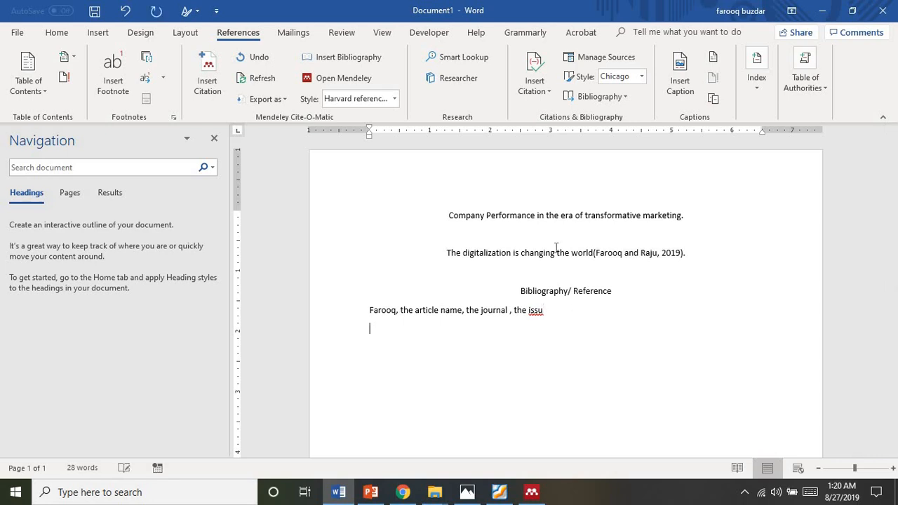
{"action": "left_click", "coordinate": [363, 63]}
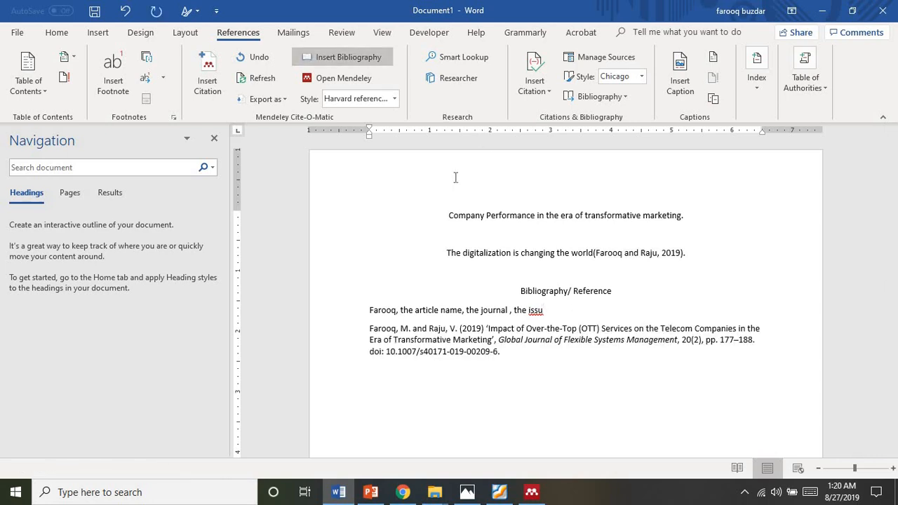
{"action": "left_click_drag", "start_coordinate": [381, 319], "coordinate": [481, 374]}
{"action": "left_click", "coordinate": [481, 375]}
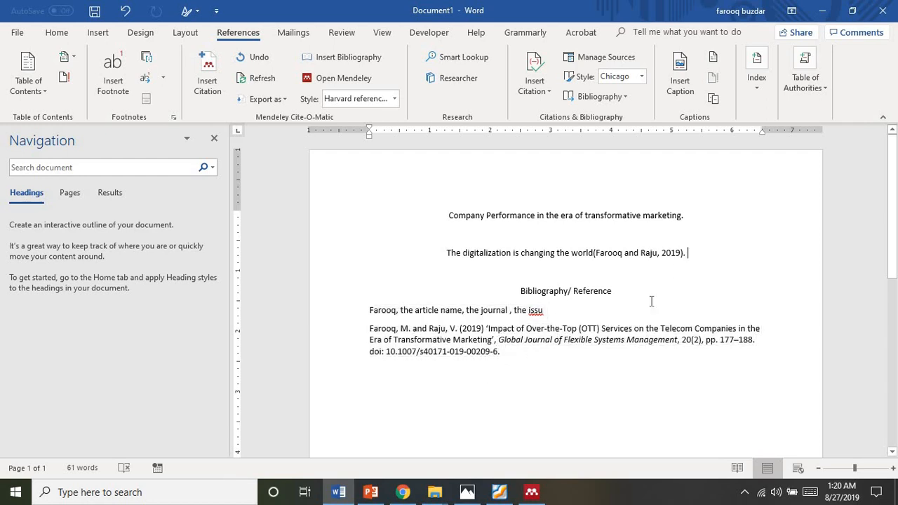
Delete the handwritten placeholder reference above the generated bibliography entry and make the heading "Bibliography/ Reference" bold
{"action": "left_click_drag", "start_coordinate": [550, 309], "coordinate": [356, 321]}
{"action": "key", "text": "BackSpace"}
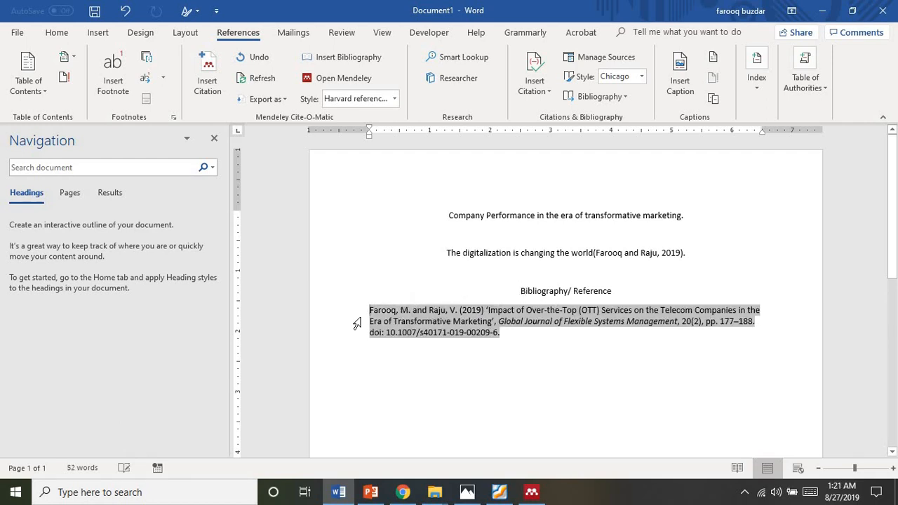
{"action": "left_click_drag", "start_coordinate": [620, 289], "coordinate": [506, 283]}
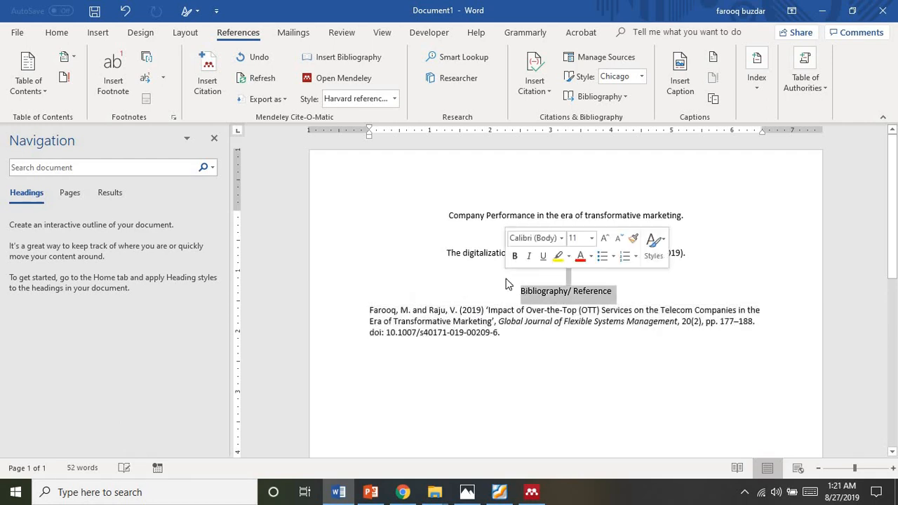
{"action": "key", "text": "ctrl+b"}
Add the sentence "The digitization has also impacted the education sector" after the first citation, correcting the spelling to "digitization"
{"action": "left_click", "coordinate": [706, 253]}
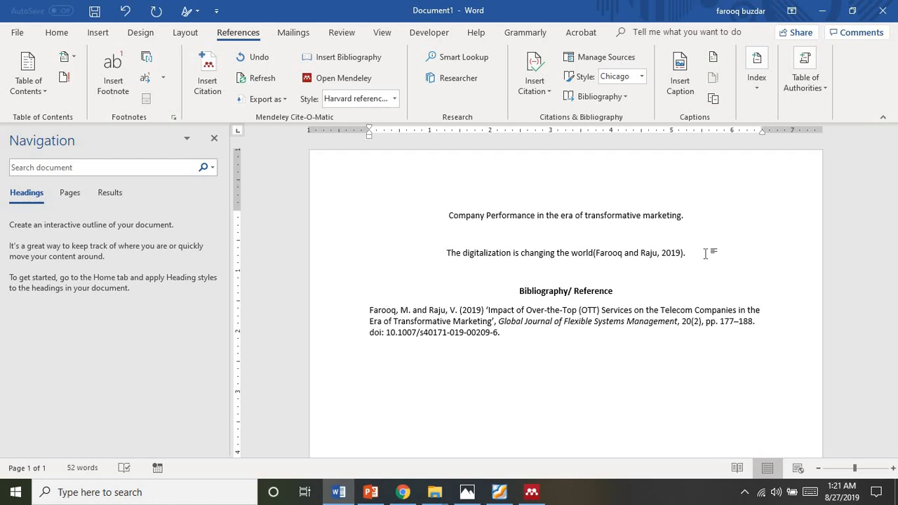
{"action": "type", "text": "T"}
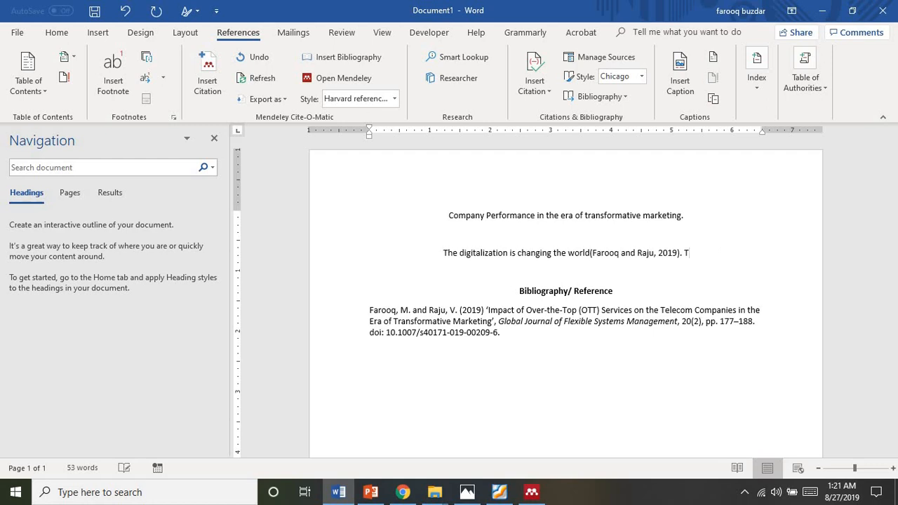
{"action": "type", "text": "he digut"}
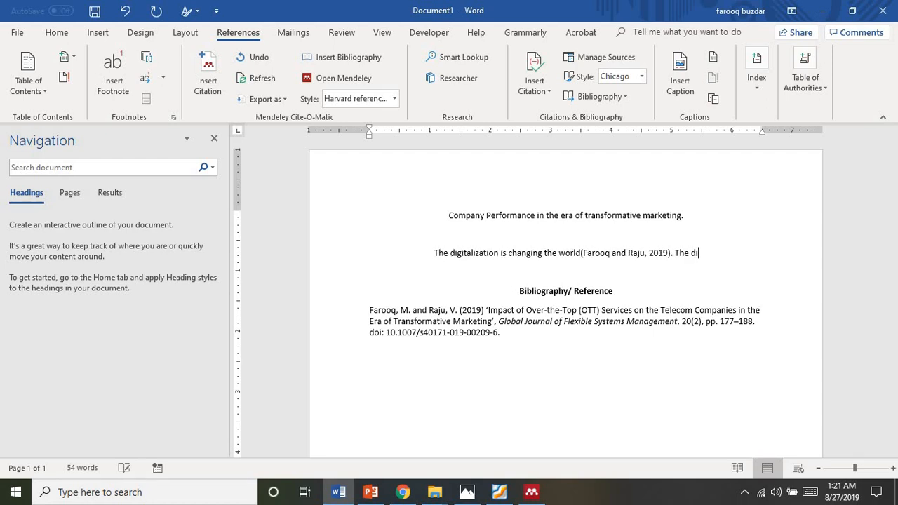
{"action": "key", "text": "BackSpace"}
{"action": "key", "text": "BackSpace"}
{"action": "type", "text": "itil"}
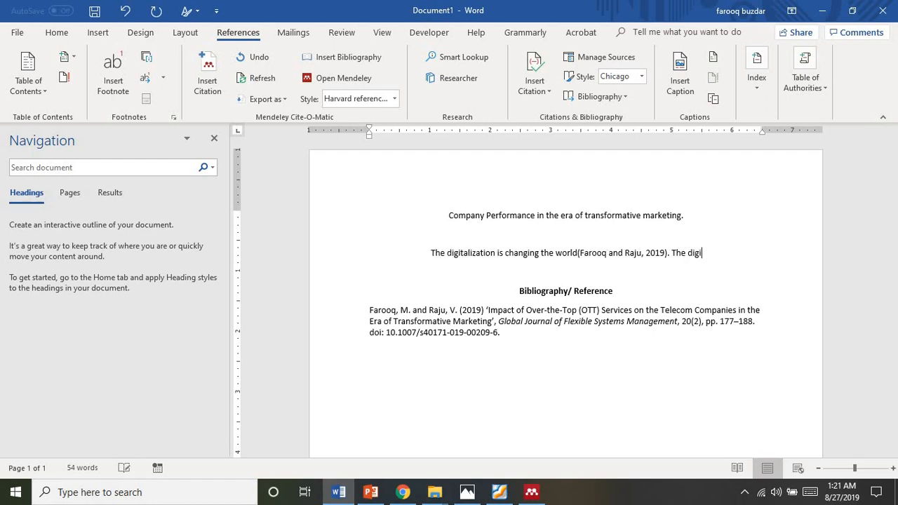
{"action": "type", "text": "zation has a"}
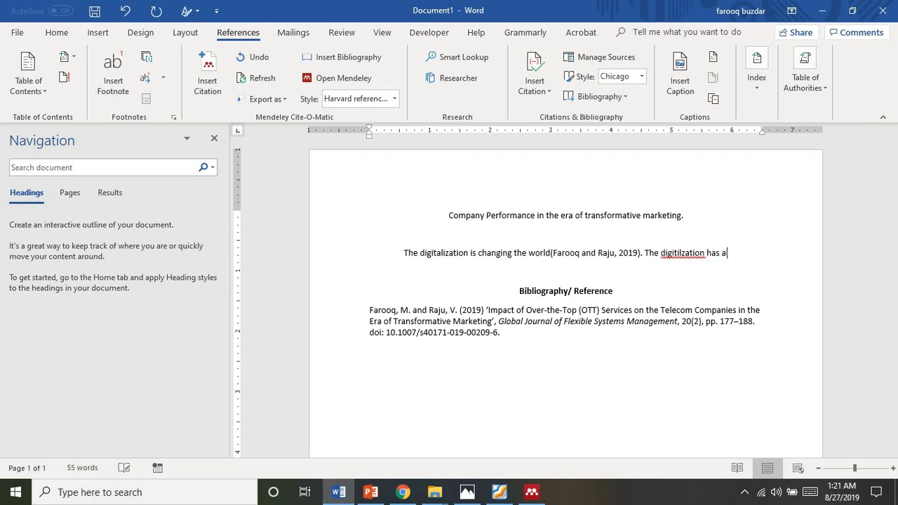
{"action": "type", "text": "lso impact"}
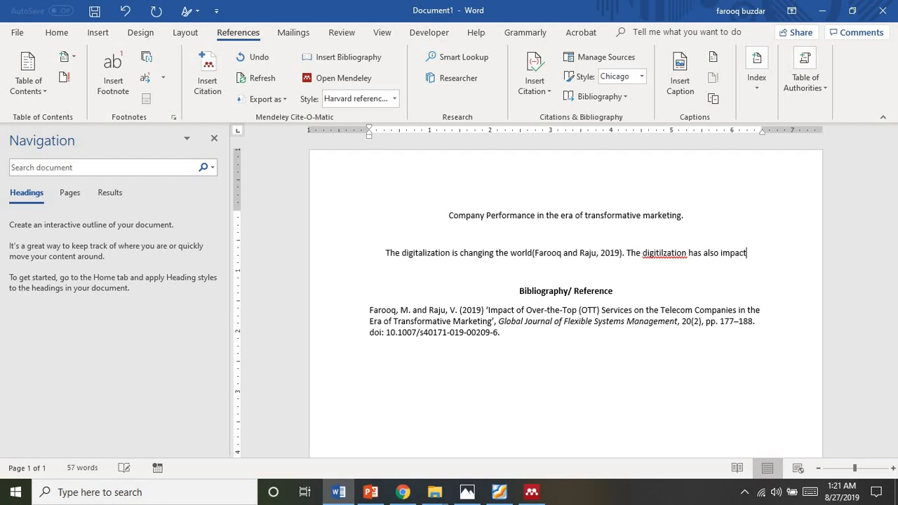
{"action": "type", "text": "ed the educati"}
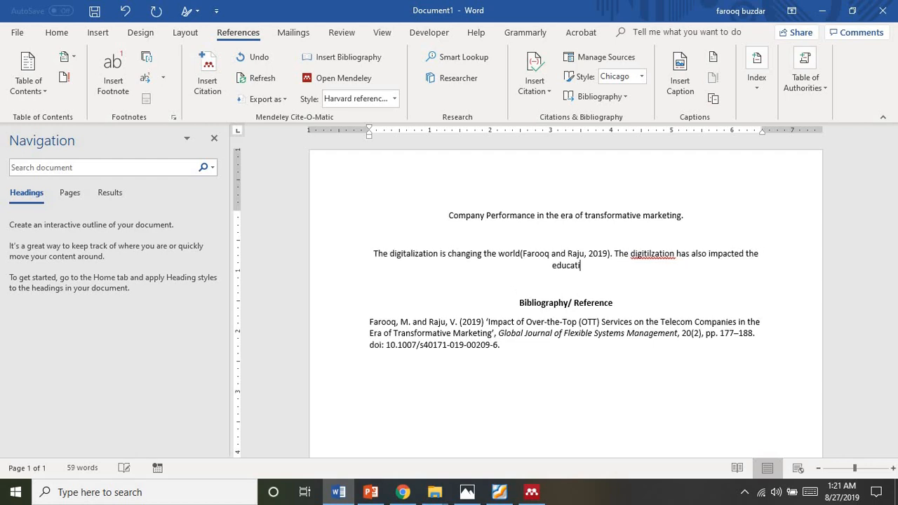
{"action": "type", "text": "on sector"}
{"action": "right_click", "coordinate": [669, 260]}
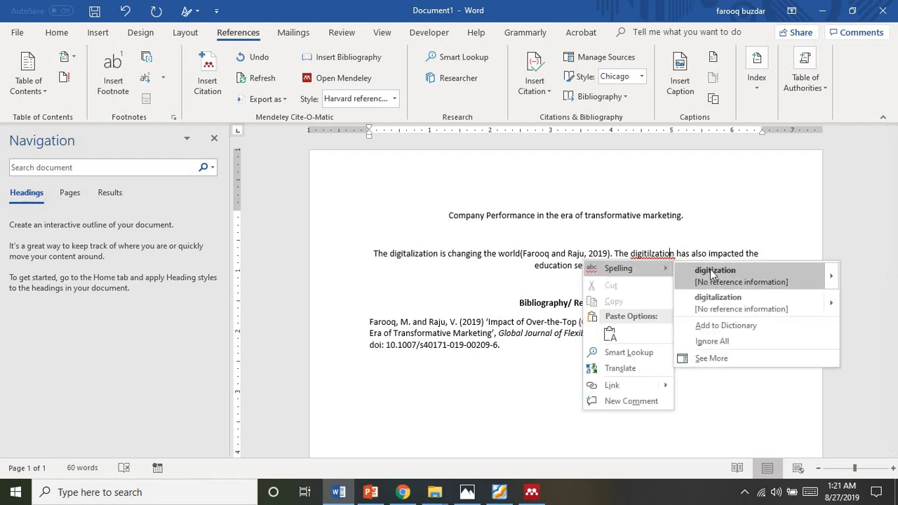
{"action": "left_click", "coordinate": [712, 273]}
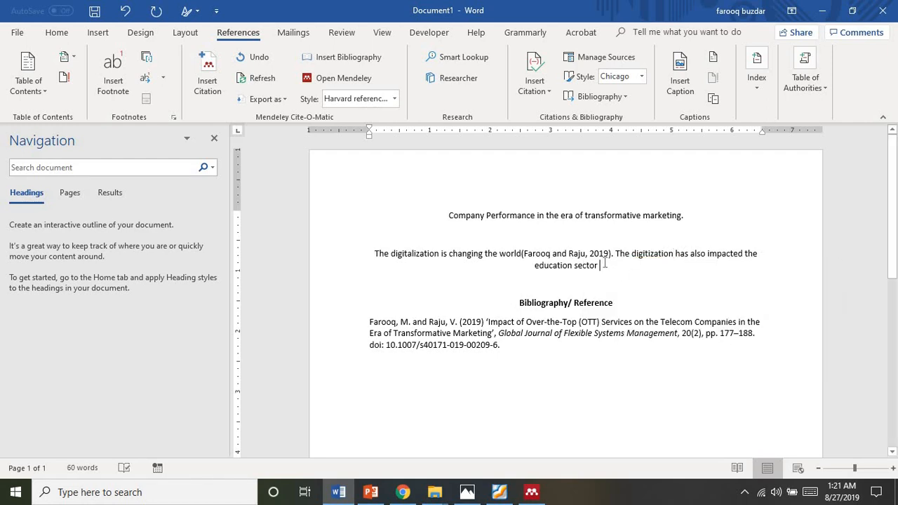
Cite "Service Quality Analysis Of Private Universities Libraries In Malaysia In The Era Of Transformative Marketing" from My Publications in Mendeley after "education sector"
{"action": "left_click", "coordinate": [207, 78]}
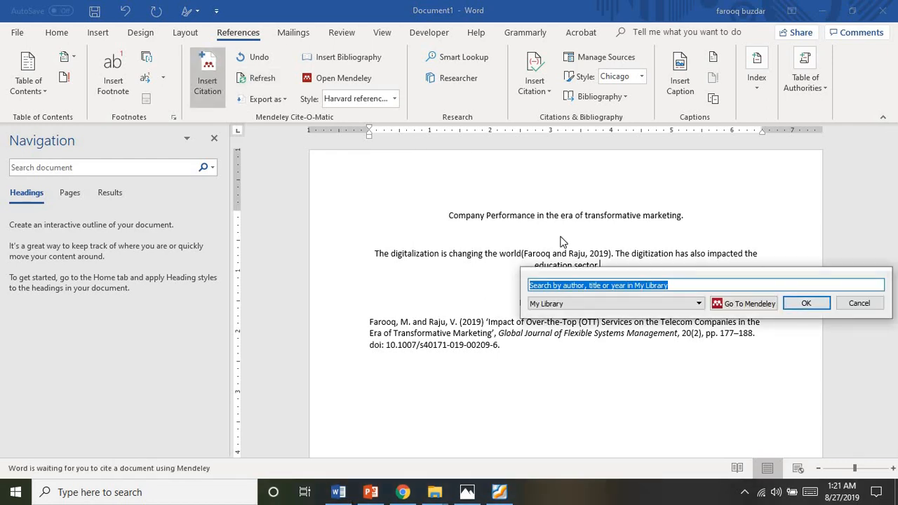
{"action": "left_click", "coordinate": [621, 286]}
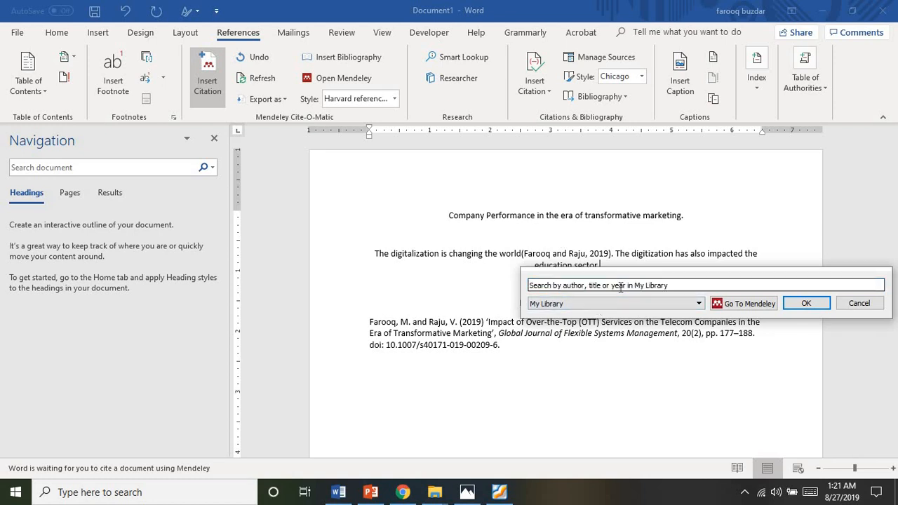
{"action": "left_click", "coordinate": [586, 306]}
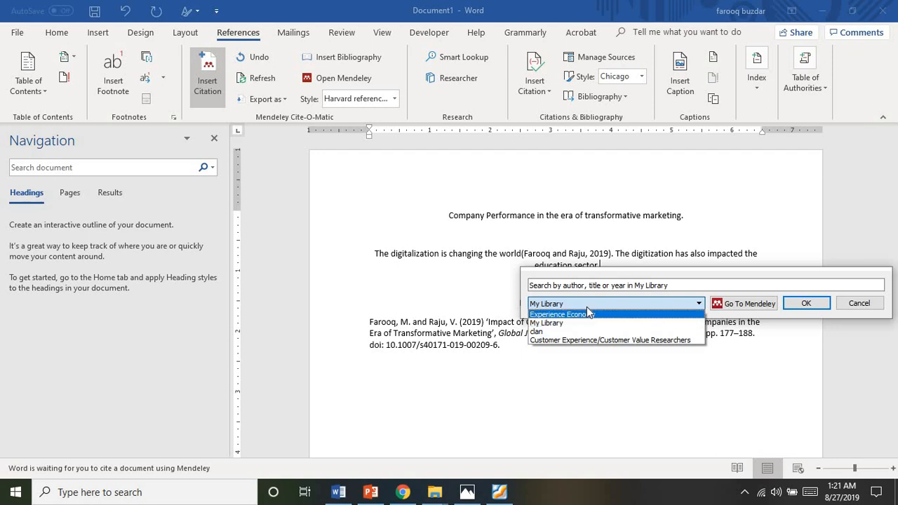
{"action": "left_click", "coordinate": [586, 306]}
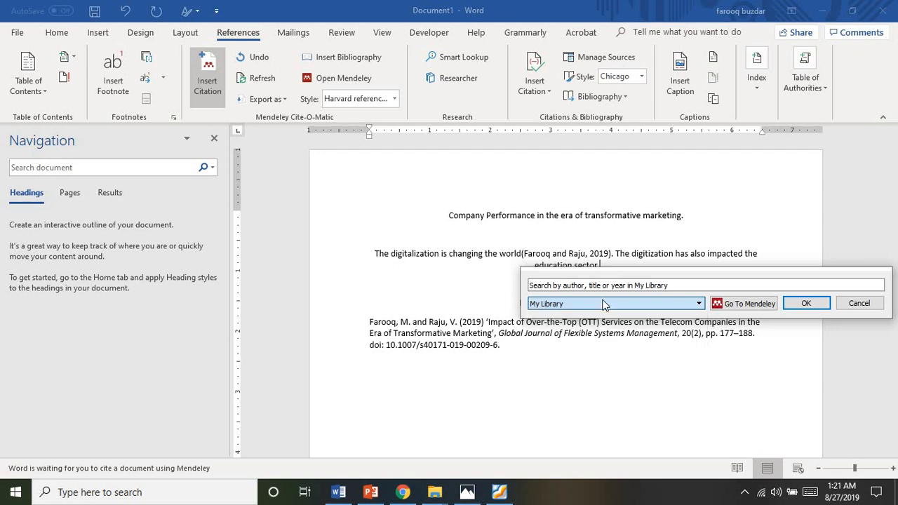
{"action": "left_click", "coordinate": [745, 307]}
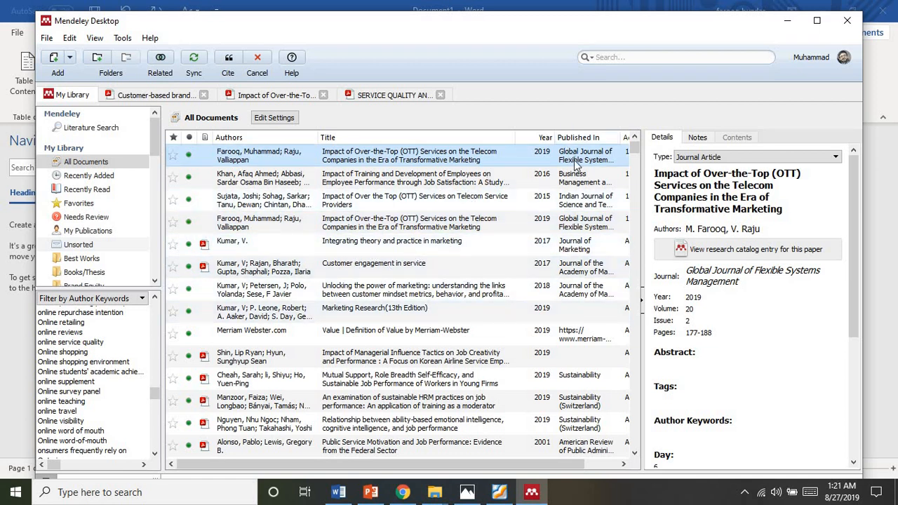
{"action": "left_click", "coordinate": [626, 55]}
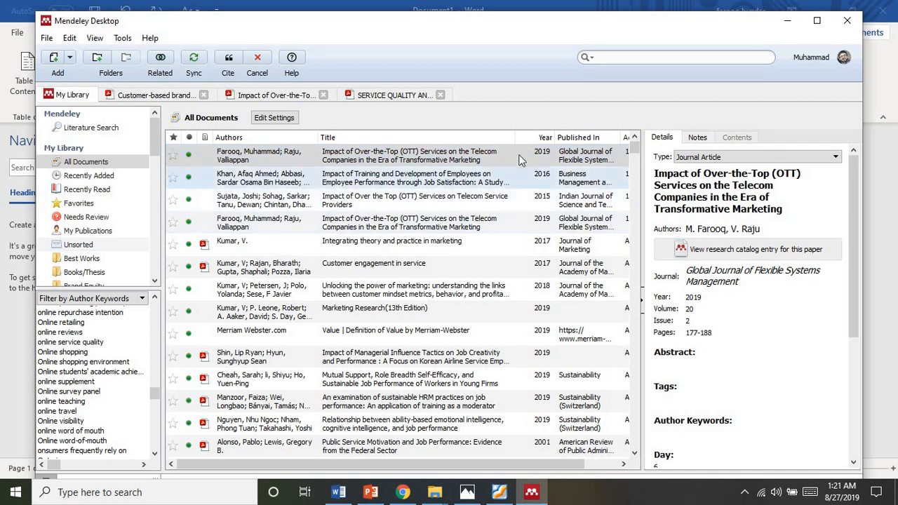
{"action": "left_click", "coordinate": [94, 233]}
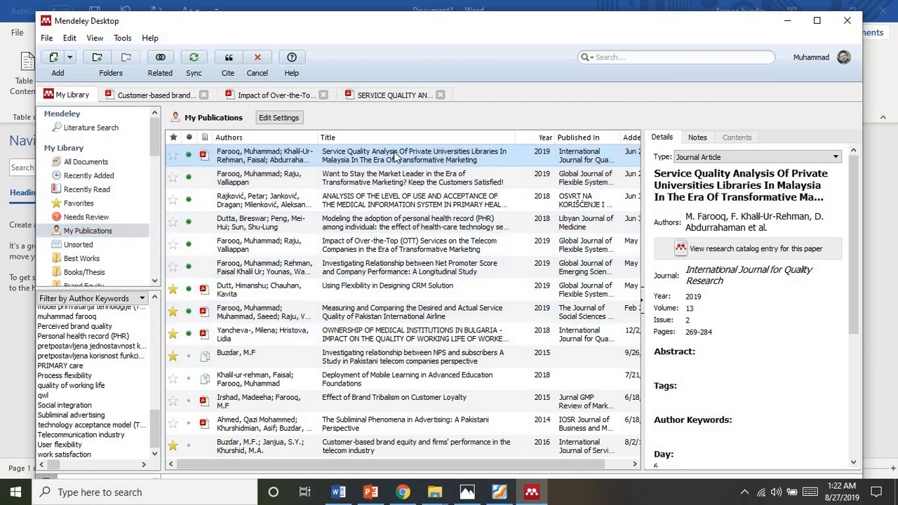
{"action": "left_click", "coordinate": [343, 151]}
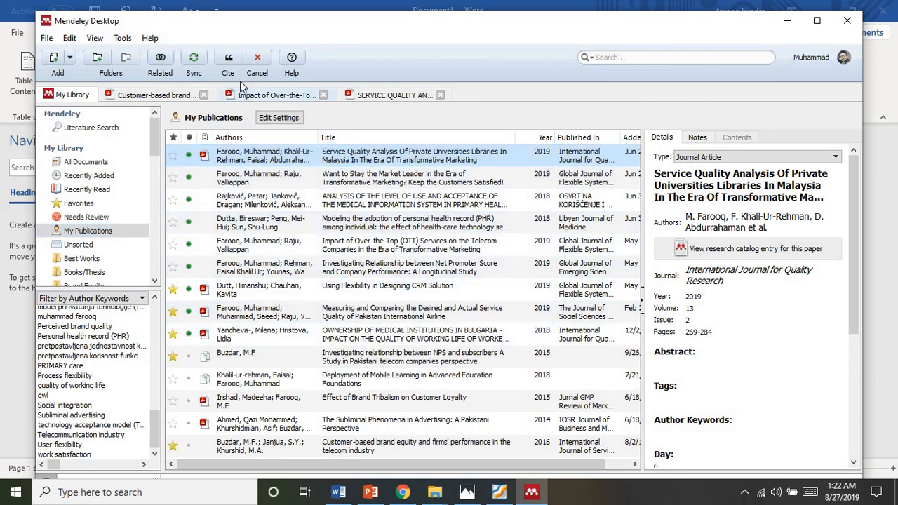
{"action": "left_click", "coordinate": [228, 61]}
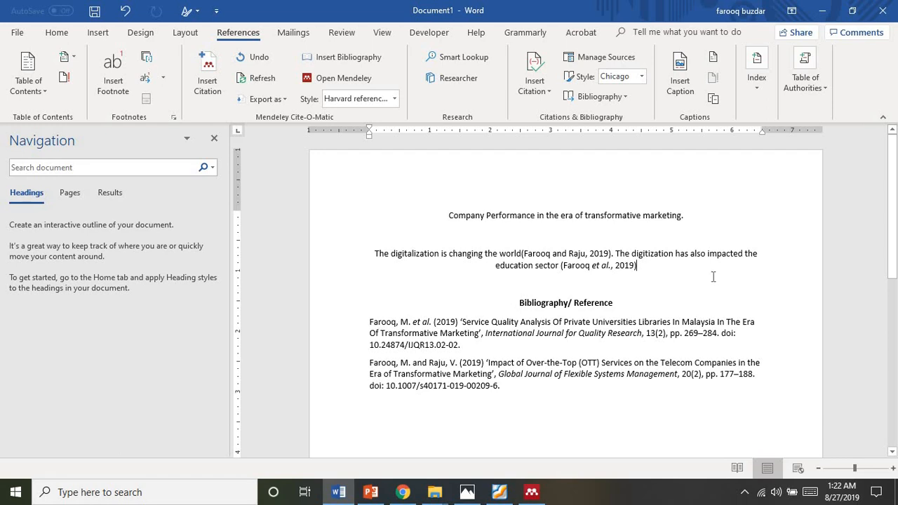
End the sentence after the new citation with a period and add "The digitlization has also impacted the airline industry"
{"action": "type", "text": ". T"}
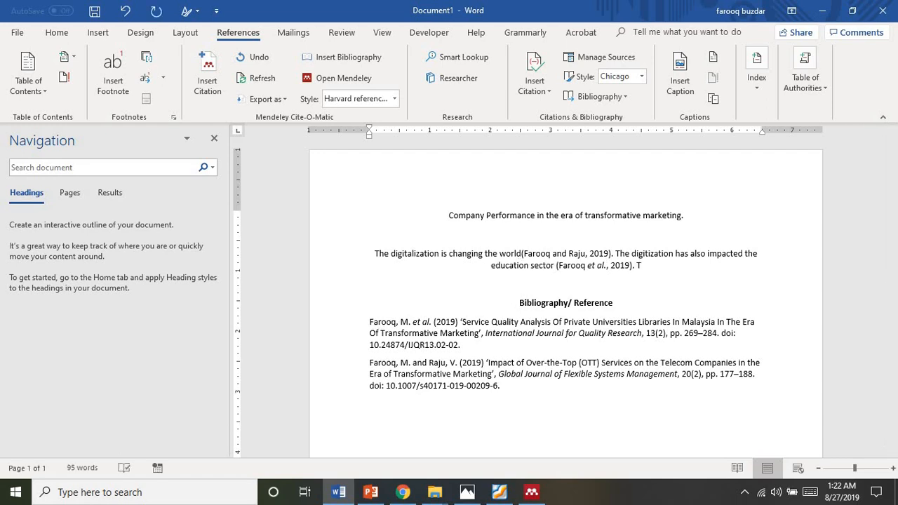
{"action": "type", "text": "he digitlizatio"}
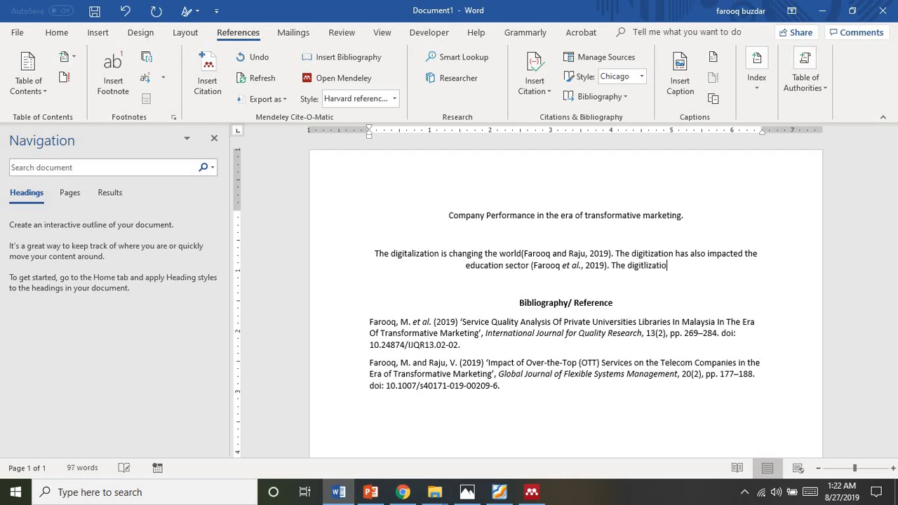
{"action": "type", "text": "n has also "}
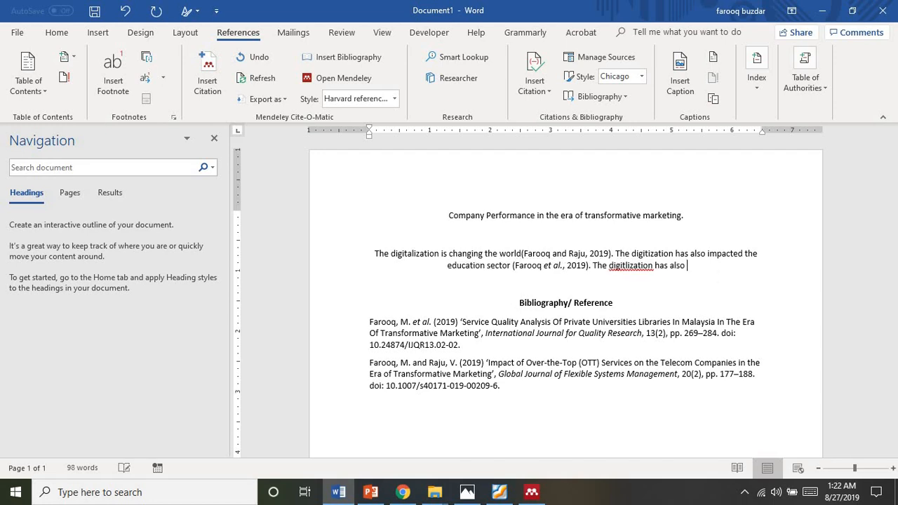
{"action": "type", "text": "impacted t"}
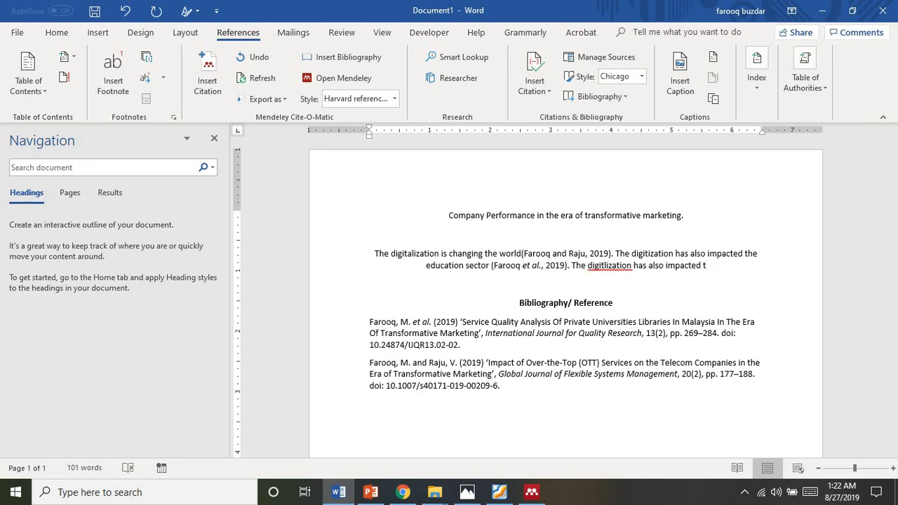
{"action": "type", "text": "he airline ind"}
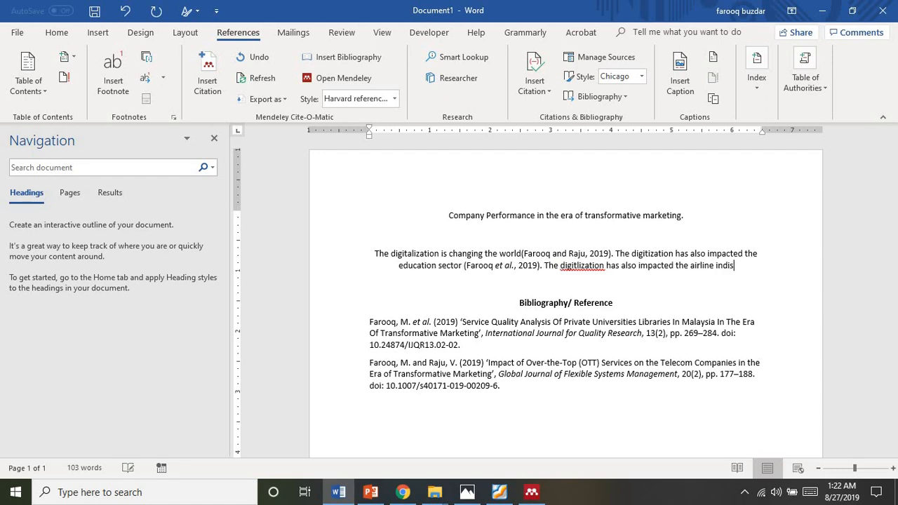
{"action": "type", "text": "ustry"}
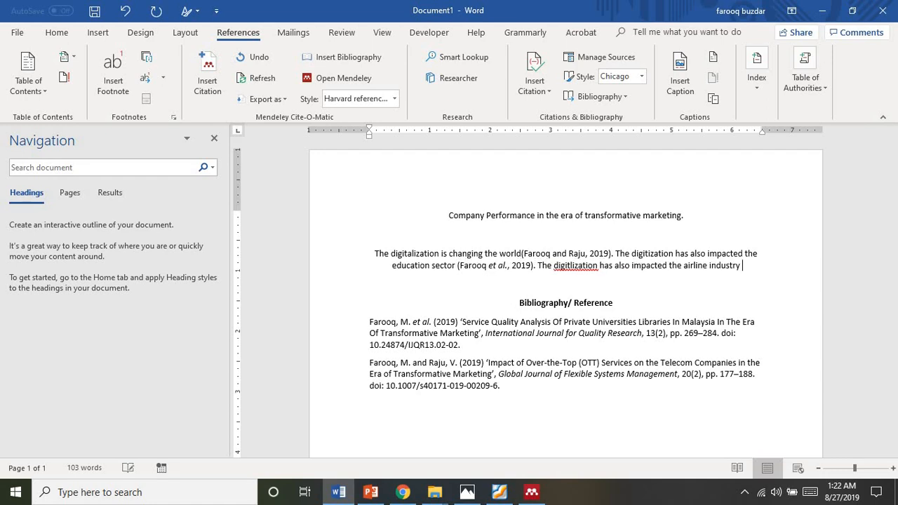
Cite "Measuring and Comparing the Desired and Actual Service Quality of Pakistan International Airline" from the Mendeley library after "airline industry"
{"action": "left_click", "coordinate": [207, 78]}
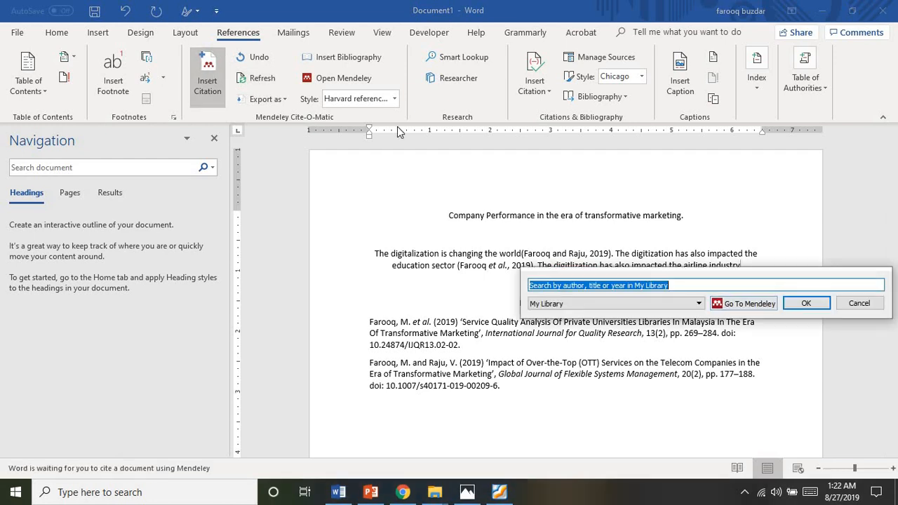
{"action": "left_click", "coordinate": [734, 306]}
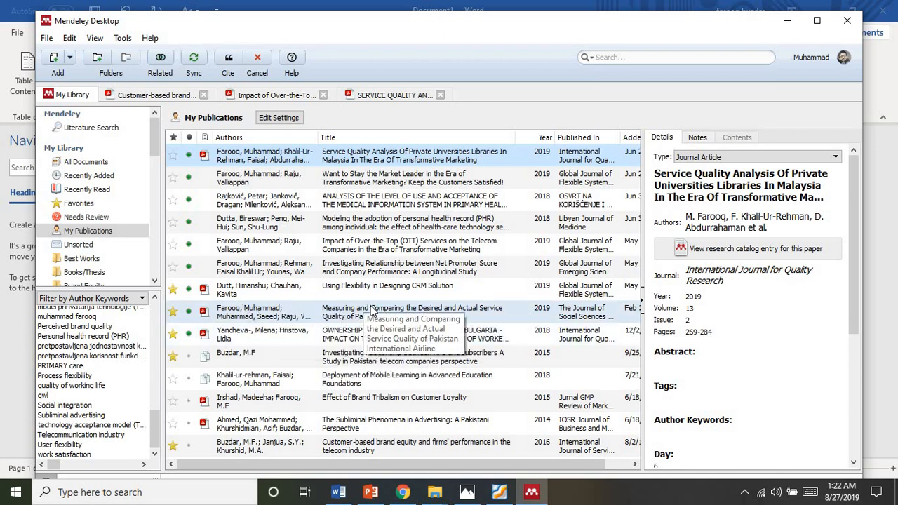
{"action": "left_click", "coordinate": [247, 311]}
{"action": "left_click", "coordinate": [228, 62]}
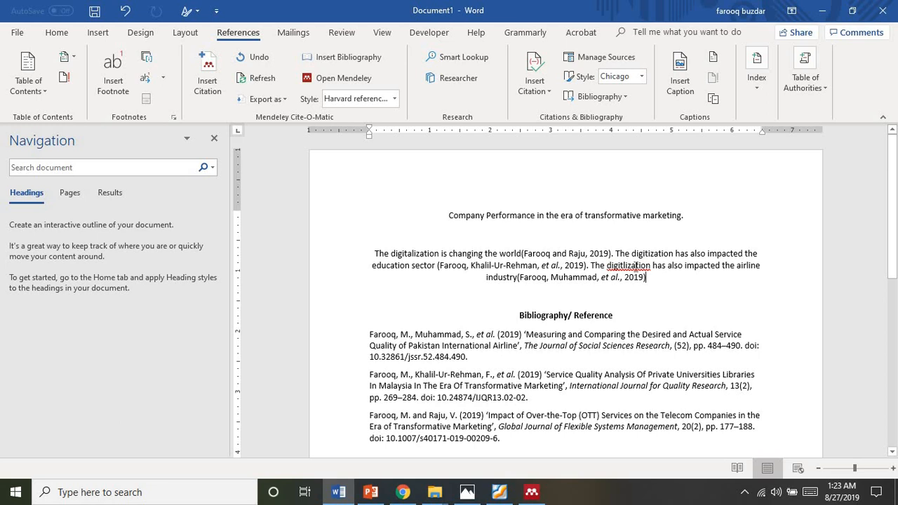
Correct the misspelled word in the airline sentence to "digitalization" and put a period after its citation
{"action": "right_click", "coordinate": [636, 267]}
{"action": "left_click", "coordinate": [681, 287]}
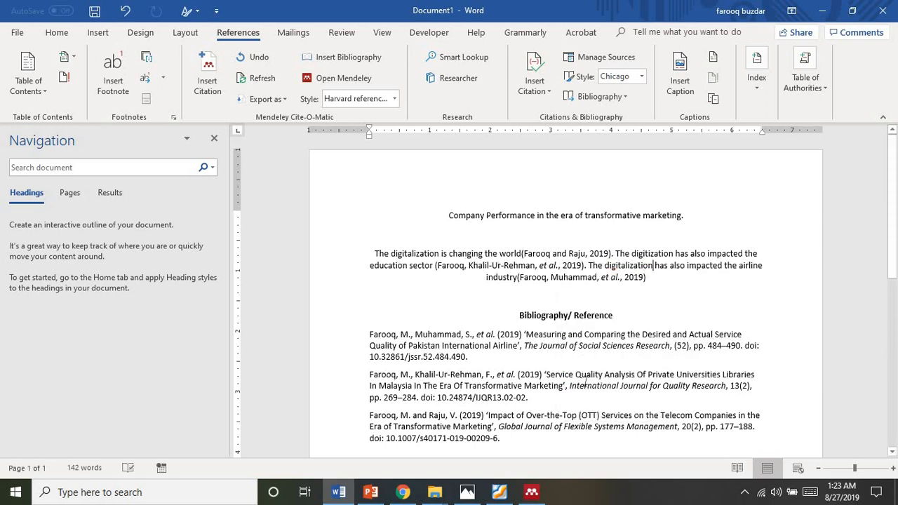
{"action": "type", "text": "."}
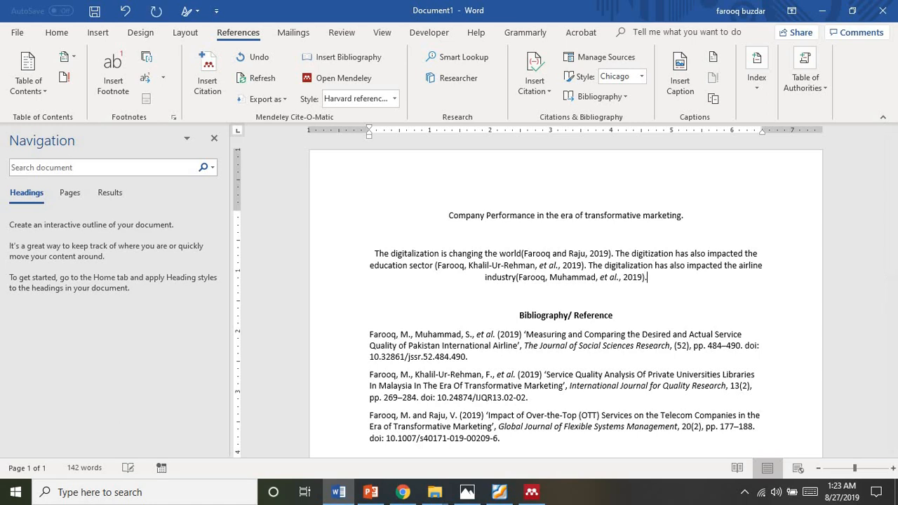
Add blank lines below the cited paragraph and paste a copy of the whole paragraph there
{"action": "key", "text": "Return"}
{"action": "key", "text": "Return"}
{"action": "key", "text": "Return"}
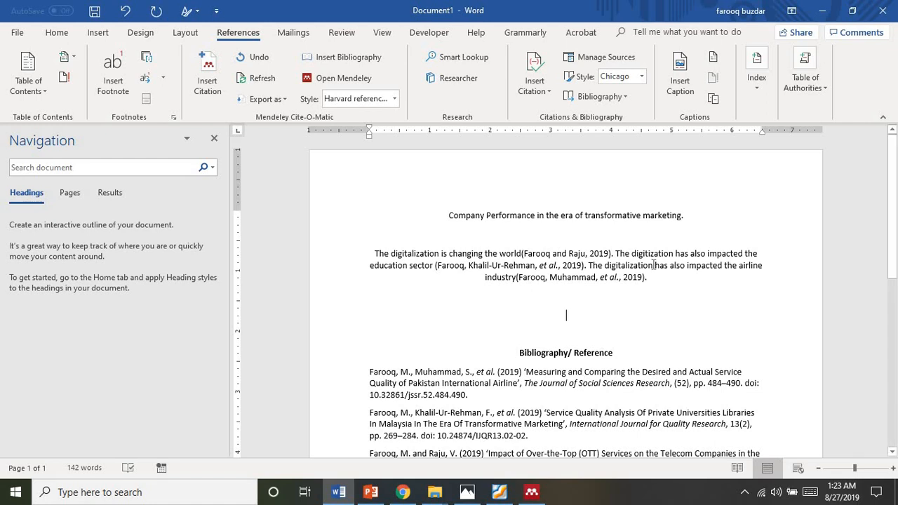
{"action": "left_click_drag", "start_coordinate": [652, 277], "coordinate": [377, 254]}
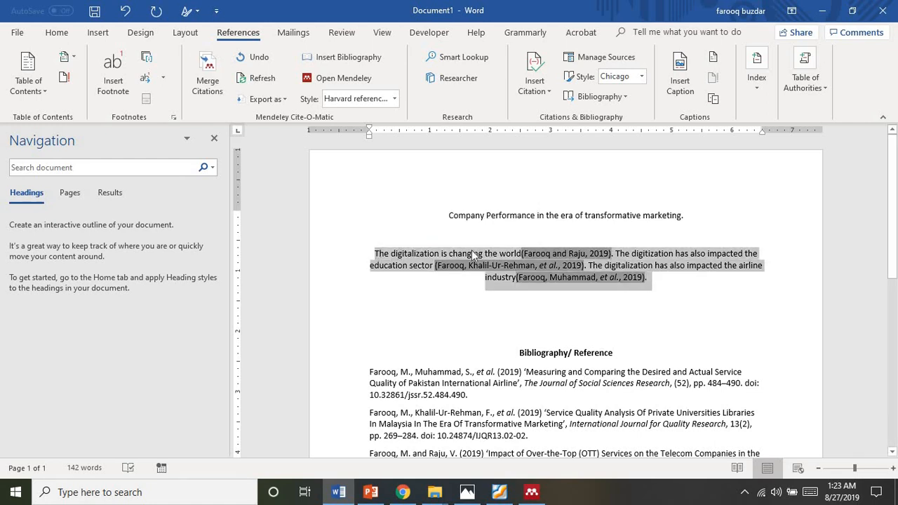
{"action": "left_click", "coordinate": [693, 281]}
{"action": "key", "text": "Return"}
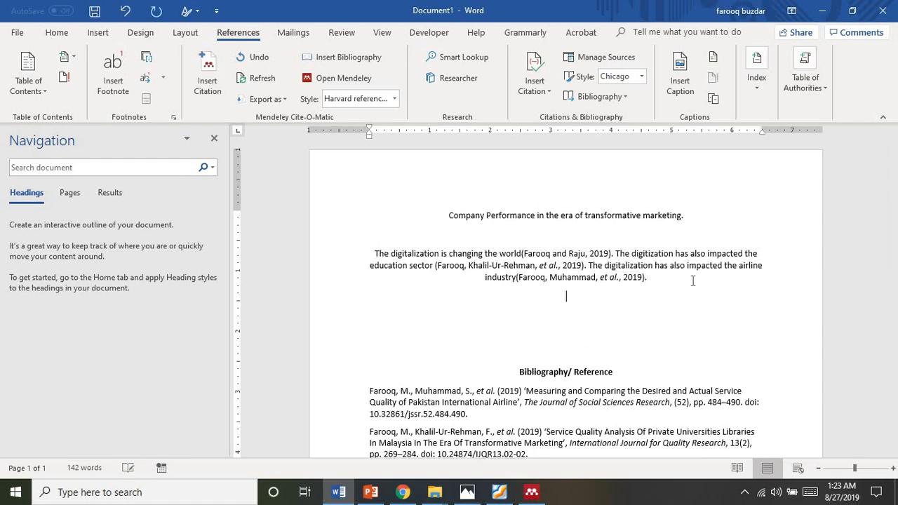
{"action": "type", "text": "The digitalization is changing the world(Farooq and Raju, 2019). The digitization has also impacted the education sector (Farooq, Khalil-Ur-Rehman, et al., 2019). The digitization has also impacted the airline industry(Farooq, Muhammad, et al., 2019)."}
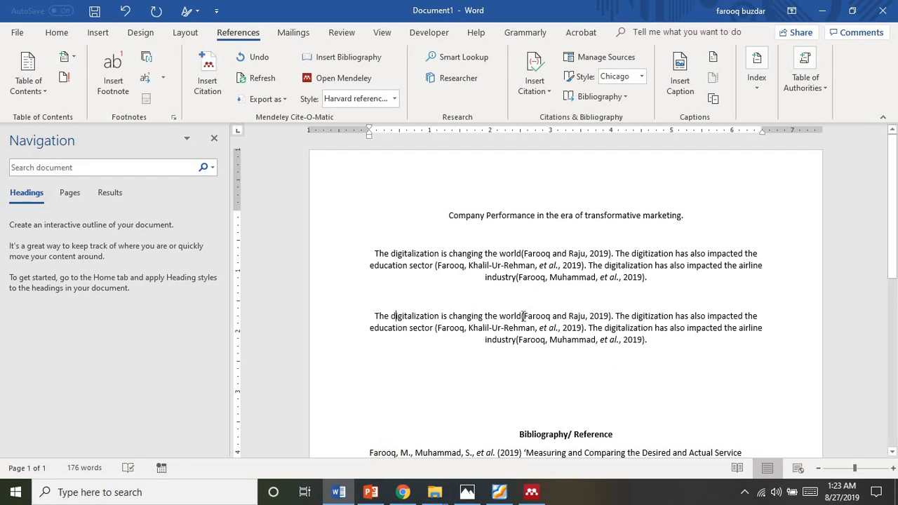
Copy the first 2019 citation in the duplicated paragraph and paste it at the start of that paragraph
{"action": "mouse_move", "coordinate": [523, 316]}
{"action": "left_mouse_down"}
{"action": "mouse_move", "coordinate": [622, 327]}
{"action": "mouse_move", "coordinate": [607, 317]}
{"action": "mouse_move", "coordinate": [522, 316]}
{"action": "left_mouse_up"}
{"action": "key", "text": "ctrl+c"}
{"action": "left_click", "coordinate": [613, 317]}
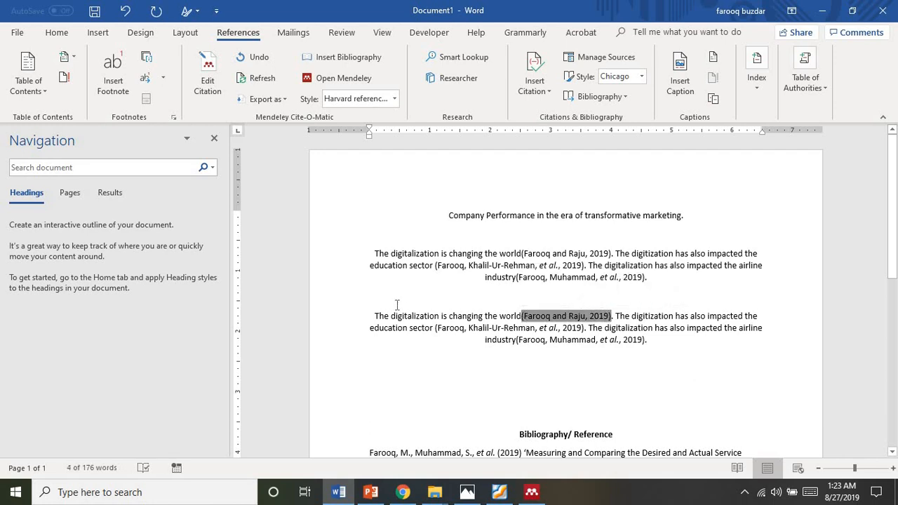
{"action": "left_click", "coordinate": [376, 318]}
{"action": "key", "text": "ctrl+v"}
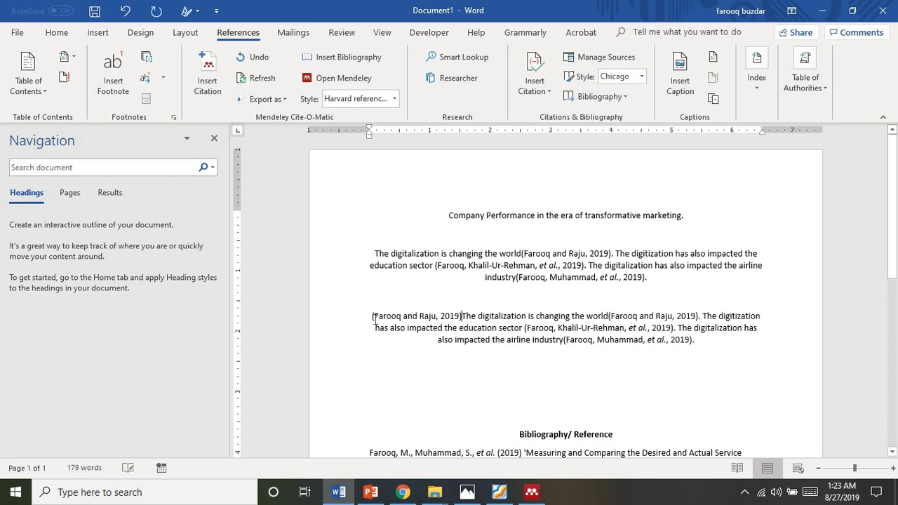
Remove the opening parenthesis before the author names in the pasted citation and keep the manual edit
{"action": "left_click", "coordinate": [375, 320]}
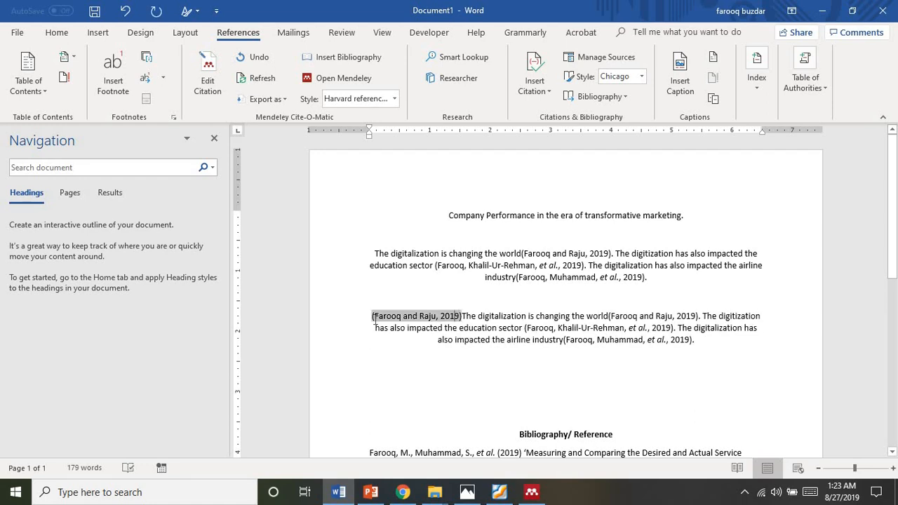
{"action": "key", "text": "Left"}
{"action": "key", "text": "Left"}
{"action": "key", "text": "Left"}
{"action": "key", "text": "Left"}
{"action": "key", "text": "Left"}
{"action": "key", "text": "Left"}
{"action": "key", "text": "Left"}
{"action": "key", "text": "Left"}
{"action": "key", "text": "Left"}
{"action": "key", "text": "Left"}
{"action": "key", "text": "Left"}
{"action": "key", "text": "Left"}
{"action": "key", "text": "Left"}
{"action": "key", "text": "Left"}
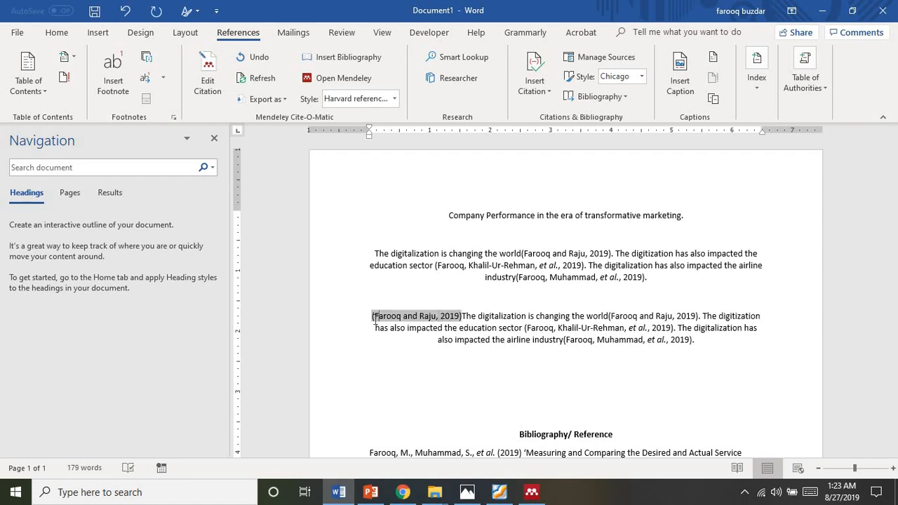
{"action": "key", "text": "BackSpace"}
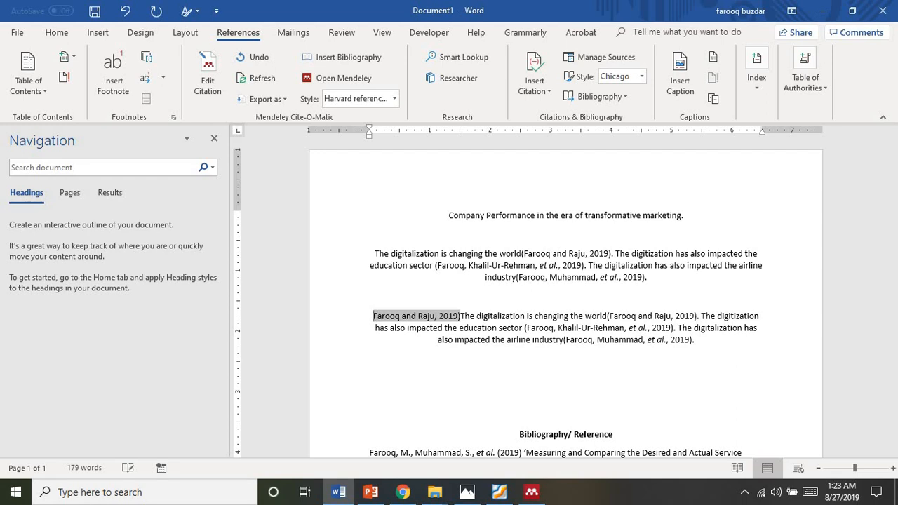
{"action": "left_click", "coordinate": [423, 327]}
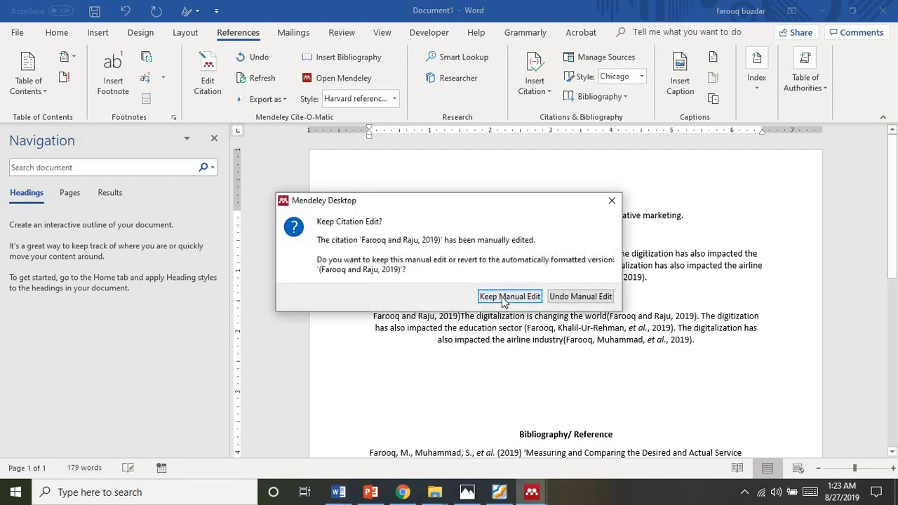
{"action": "left_click", "coordinate": [509, 296]}
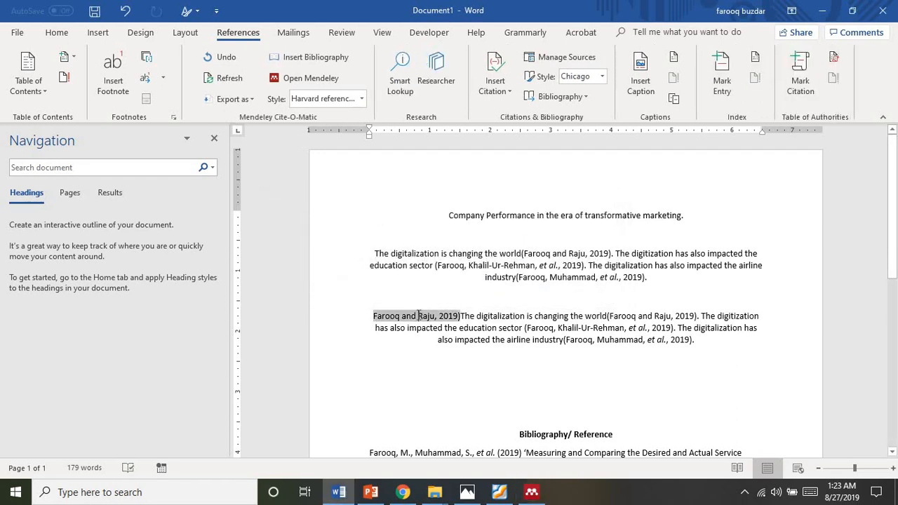
Put an opening parenthesis before 2019 in the pasted citation and add "said that" between the citation and the sentence
{"action": "left_click", "coordinate": [423, 316]}
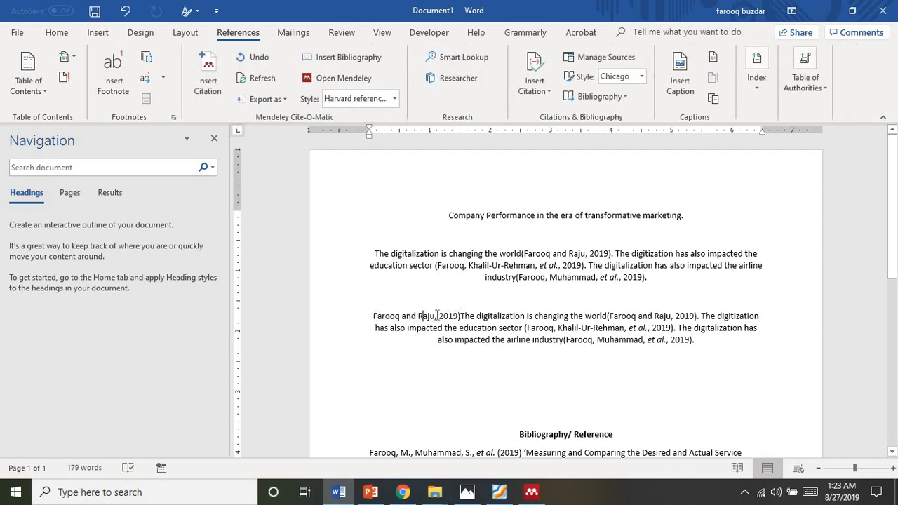
{"action": "key", "text": "BackSpace"}
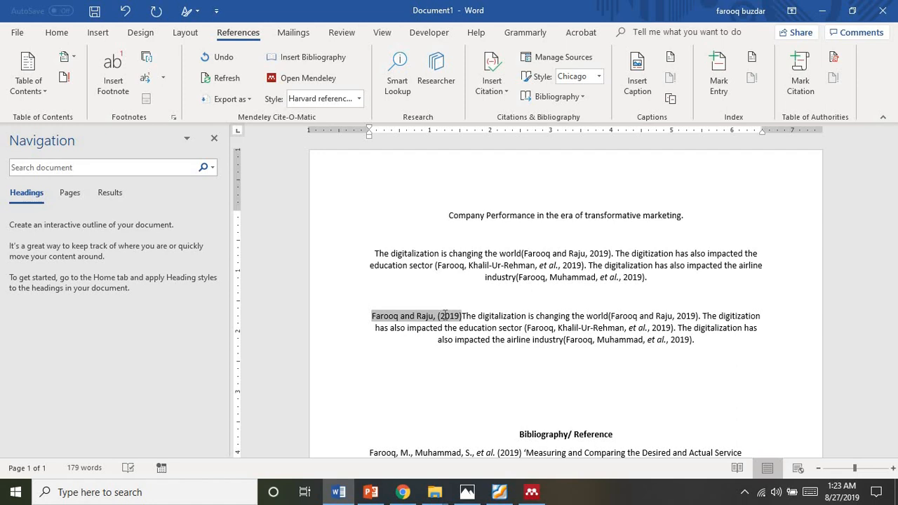
{"action": "left_click", "coordinate": [522, 328]}
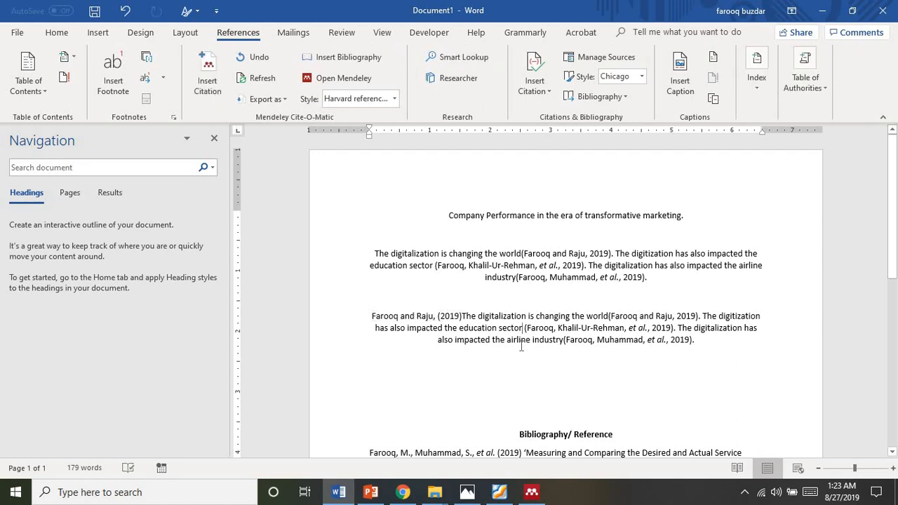
{"action": "type", "text": "said that"}
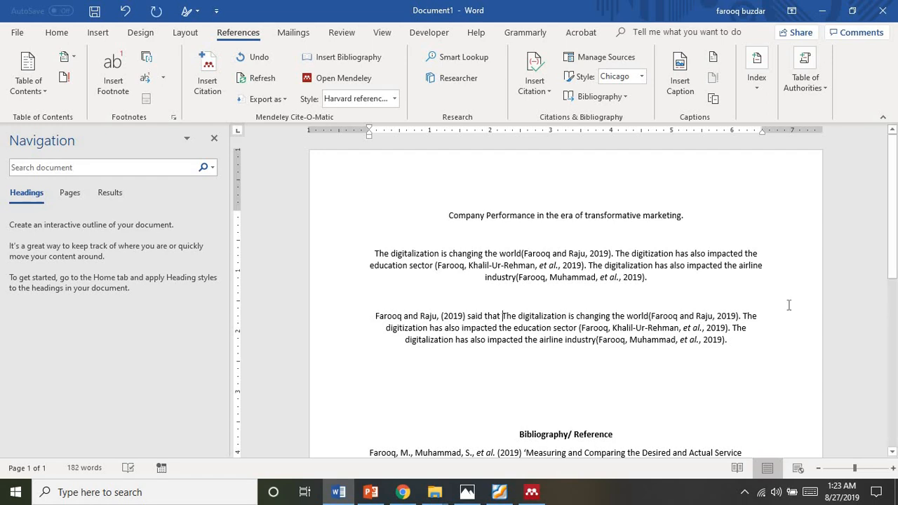
Switch the Mendeley citation style of the document to American Medical Association
{"action": "left_click_drag", "start_coordinate": [895, 239], "coordinate": [877, 231]}
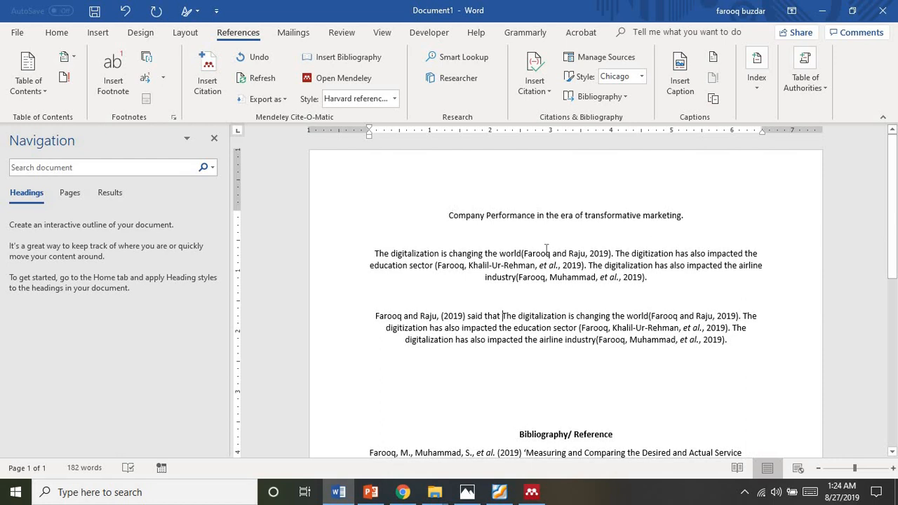
{"action": "left_click", "coordinate": [393, 99]}
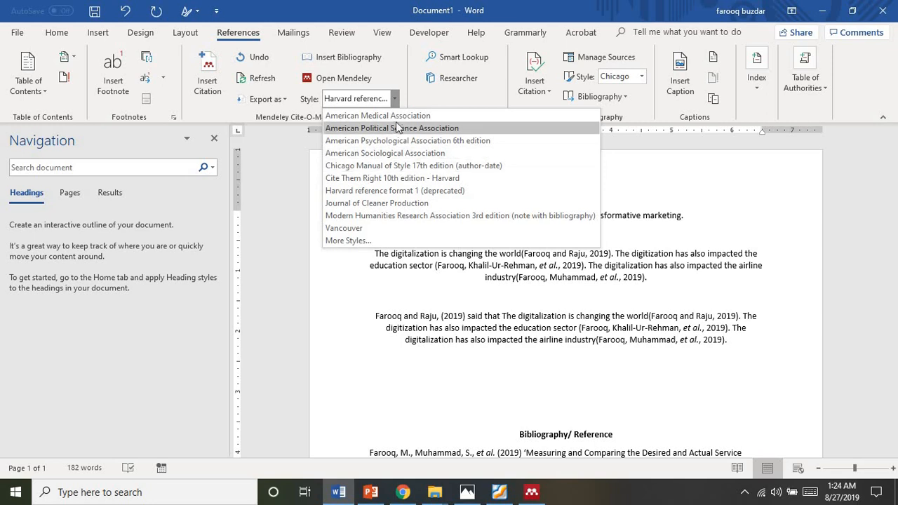
{"action": "left_click", "coordinate": [406, 118]}
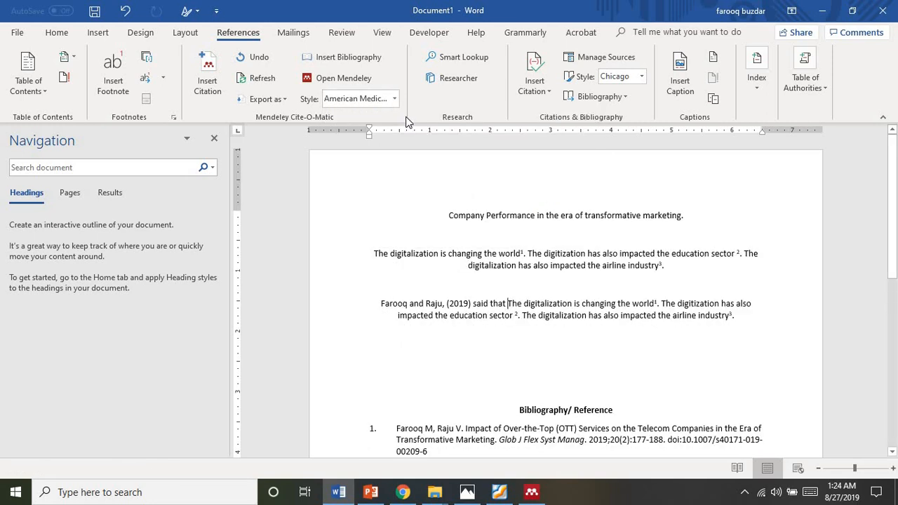
Try the Journal of Cleaner Production citation style on the document, followed by the Vancouver style
{"action": "left_click", "coordinate": [394, 99]}
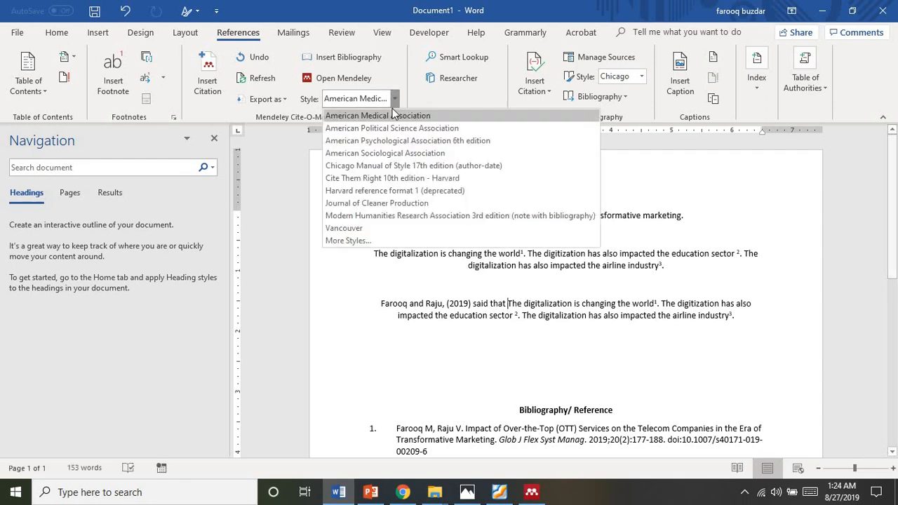
{"action": "left_click", "coordinate": [385, 204]}
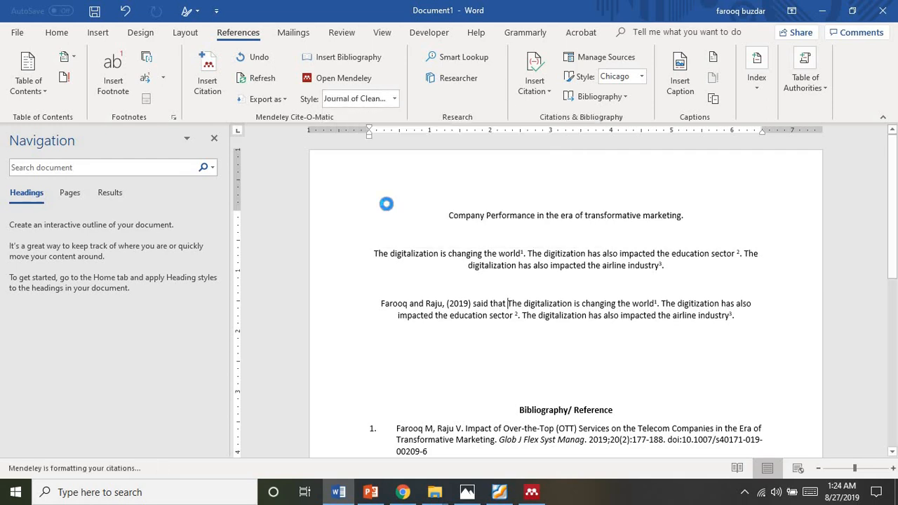
{"action": "left_click", "coordinate": [394, 99]}
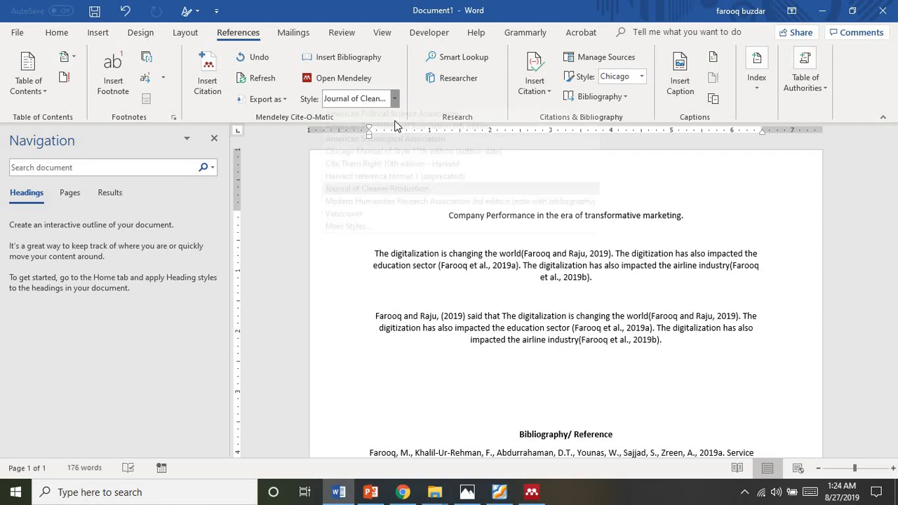
{"action": "left_click", "coordinate": [372, 229]}
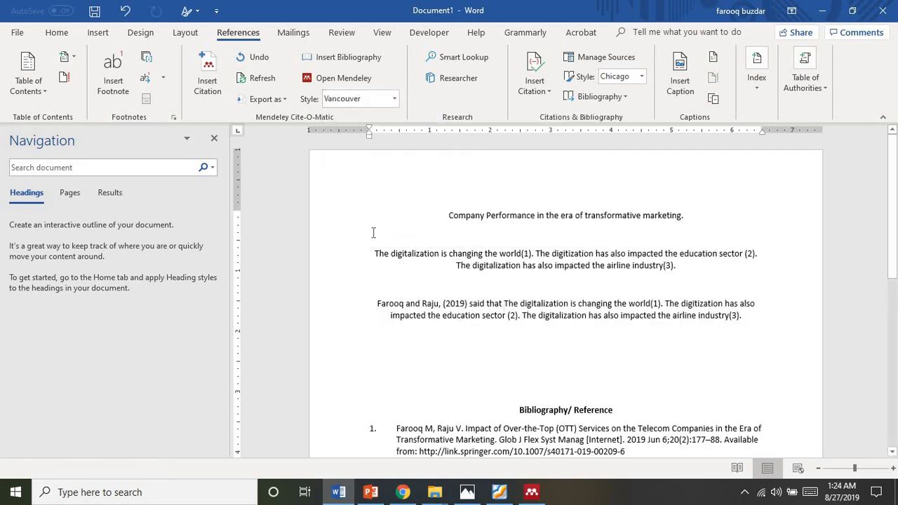
Set the Mendeley citation style to American Psychological Association 6th edition and check the reformatted bibliography
{"action": "left_click", "coordinate": [394, 99]}
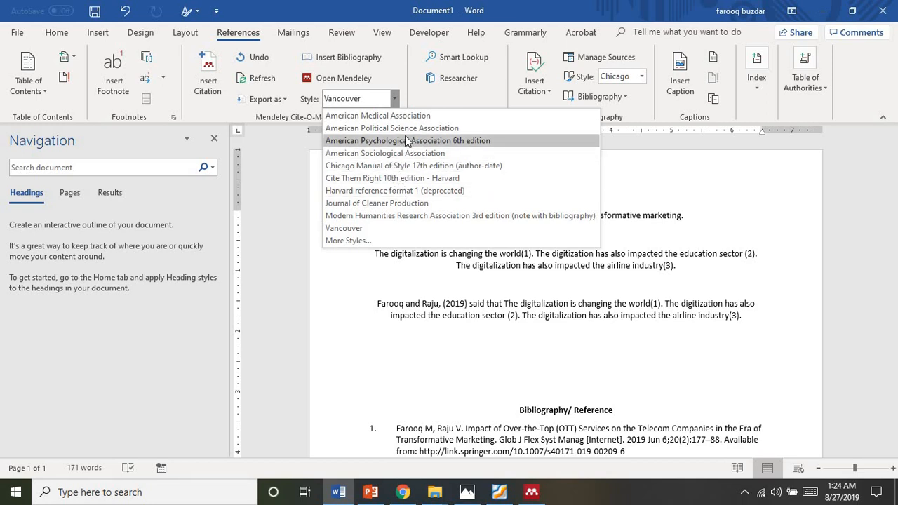
{"action": "left_click", "coordinate": [407, 141]}
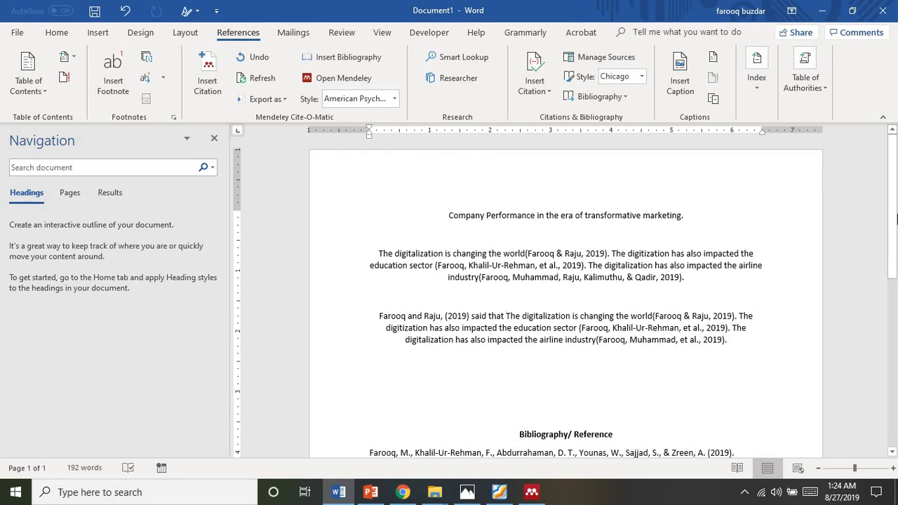
{"action": "left_click_drag", "start_coordinate": [896, 220], "coordinate": [896, 321]}
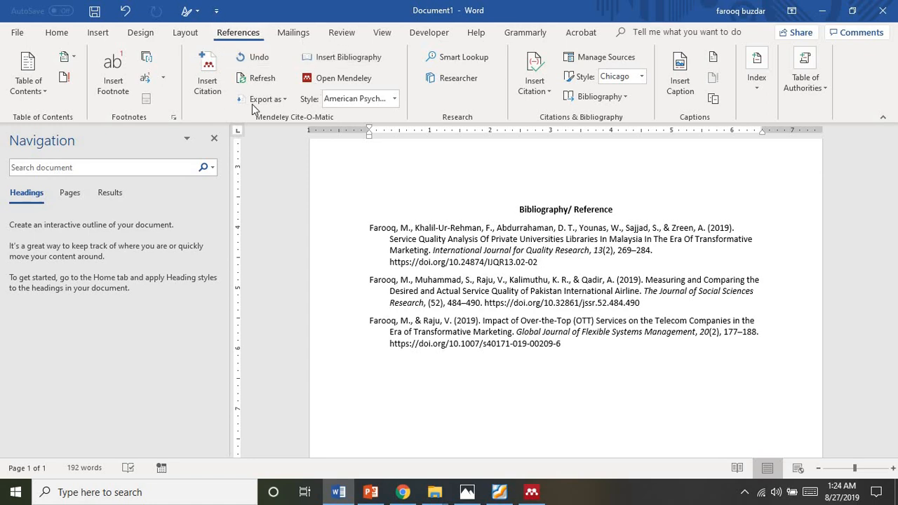
Switch to Mendeley Desktop and look at its options for the web importer and the MS Word plugin
{"action": "left_click", "coordinate": [538, 496]}
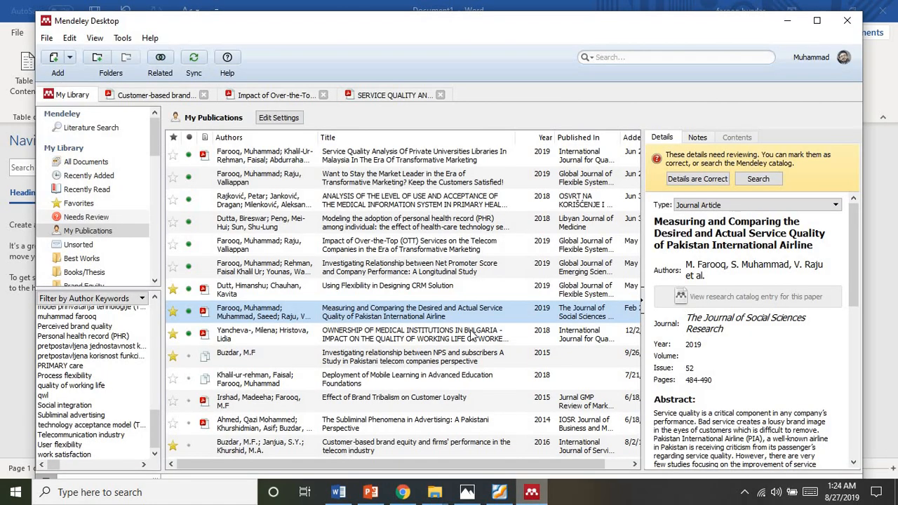
{"action": "left_click", "coordinate": [123, 39]}
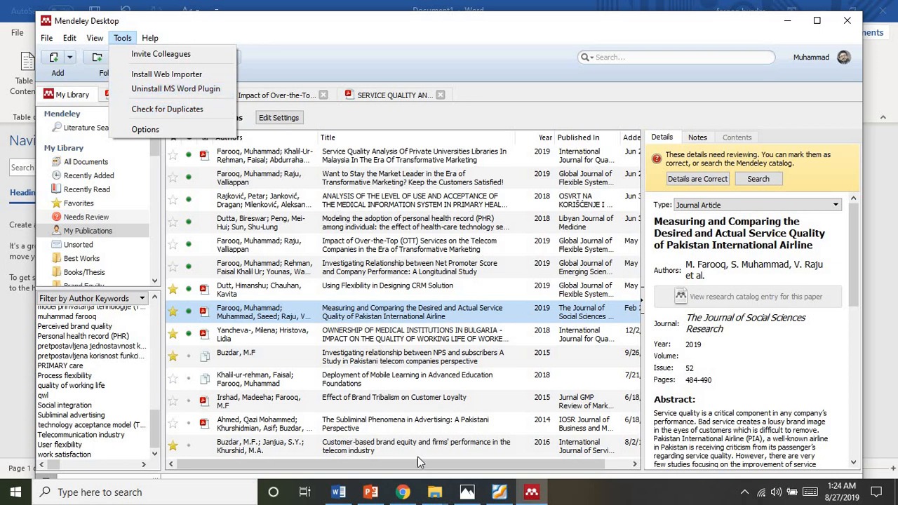
{"action": "left_click", "coordinate": [338, 492]}
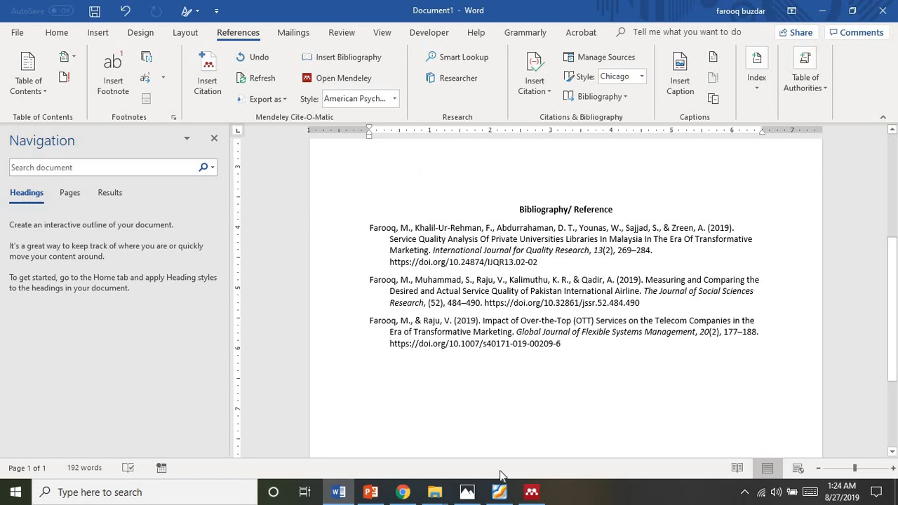
{"action": "left_click", "coordinate": [532, 492]}
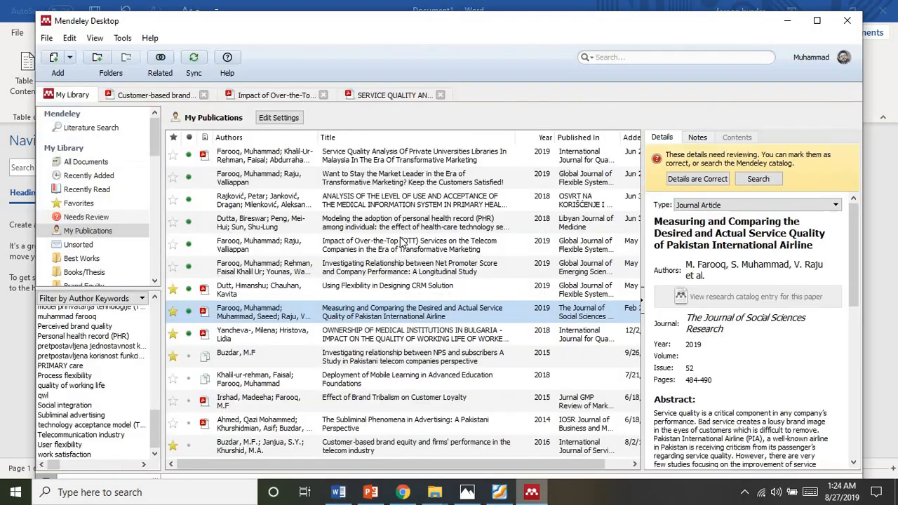
{"action": "left_click", "coordinate": [122, 38]}
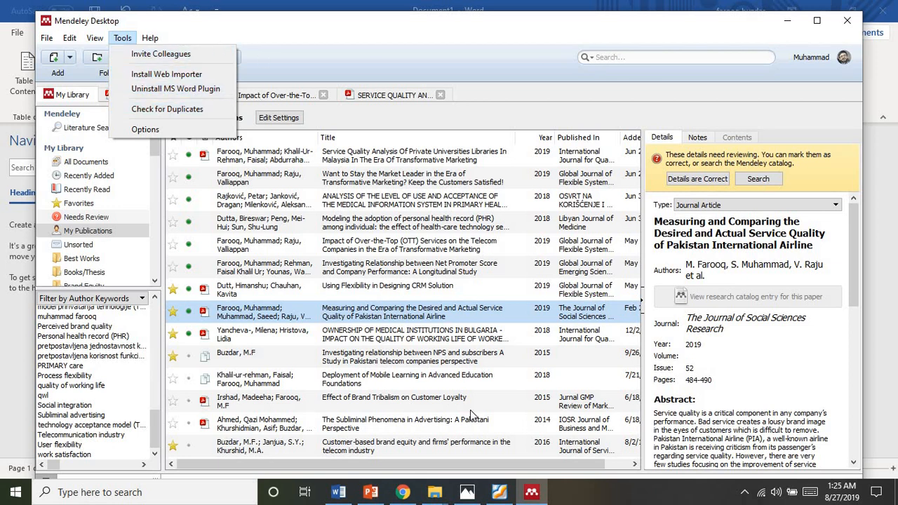
Switch to Chrome, maximize the browser window and open a new blank tab
{"action": "left_click", "coordinate": [403, 491]}
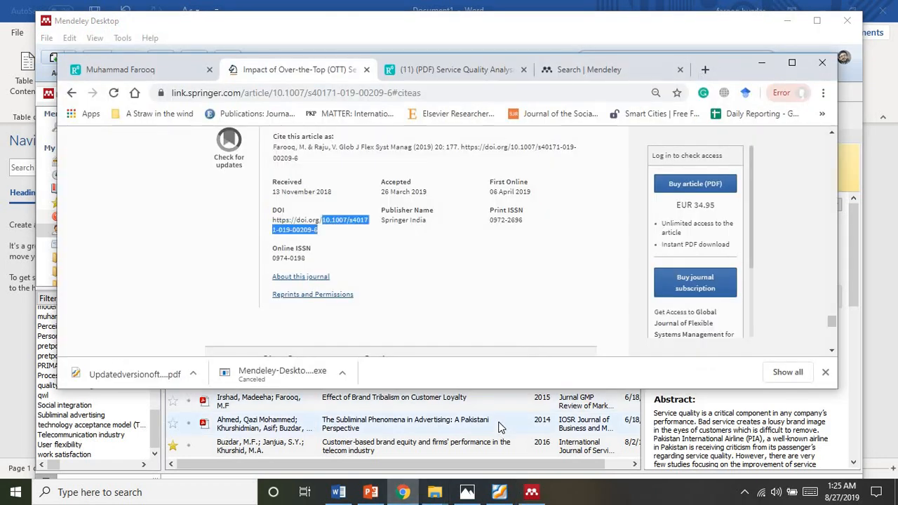
{"action": "left_click", "coordinate": [338, 492]}
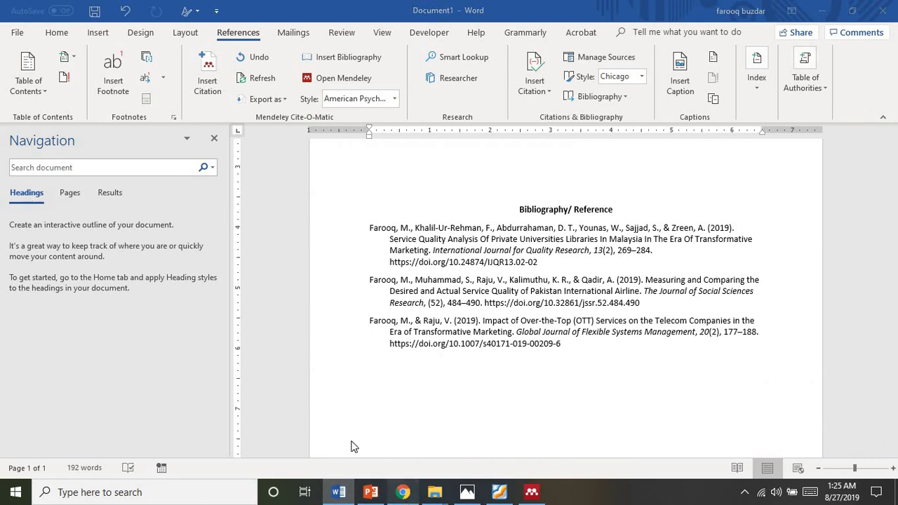
{"action": "left_click", "coordinate": [403, 492]}
{"action": "left_click", "coordinate": [605, 64]}
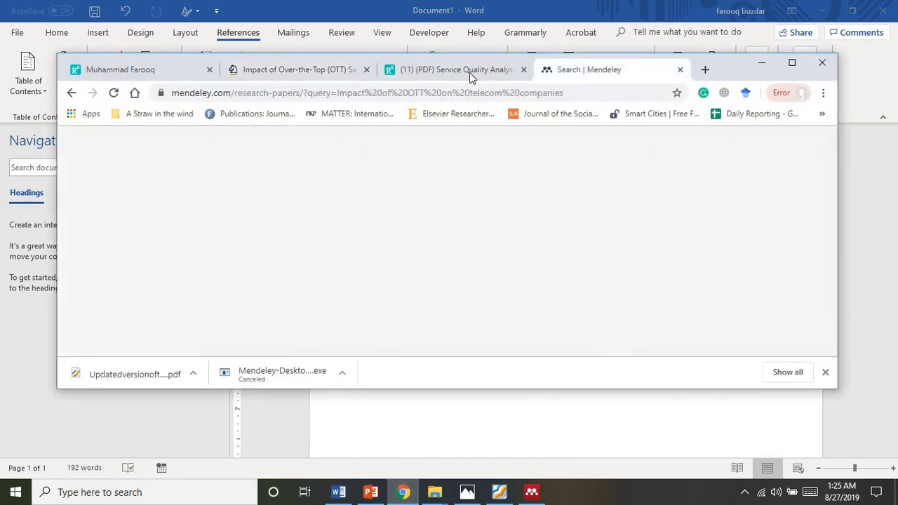
{"action": "left_click", "coordinate": [792, 64]}
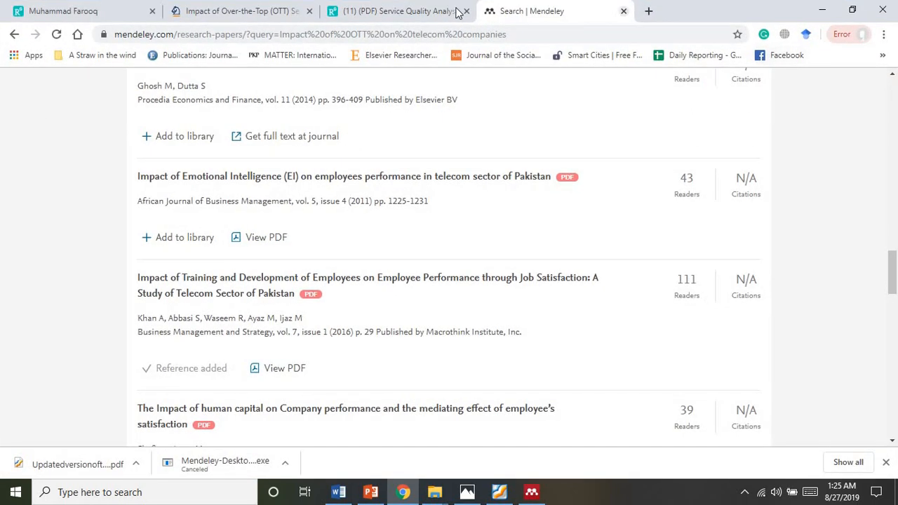
{"action": "left_click", "coordinate": [399, 11]}
{"action": "left_click", "coordinate": [646, 11]}
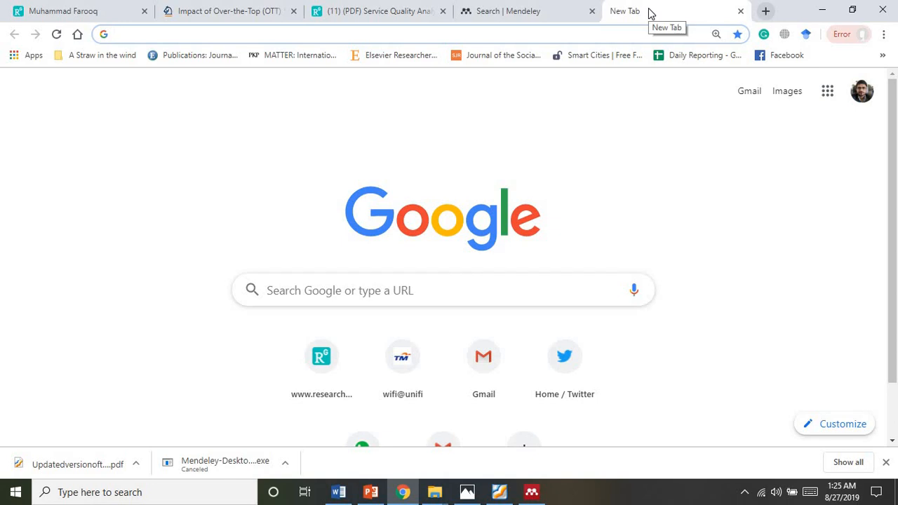
{"action": "type", "text": "World facto"}
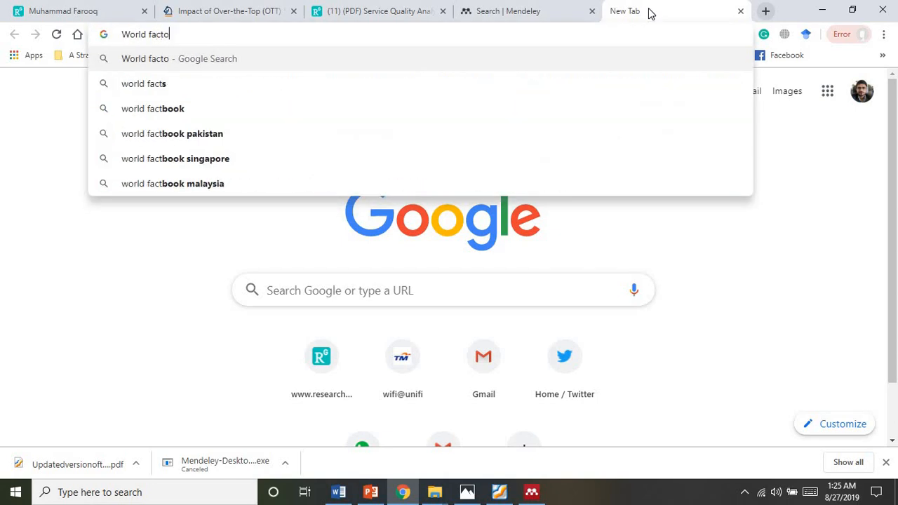
{"action": "key", "text": "BackSpace"}
{"action": "key", "text": "ctrl+a"}
{"action": "key", "text": "BackSpace"}
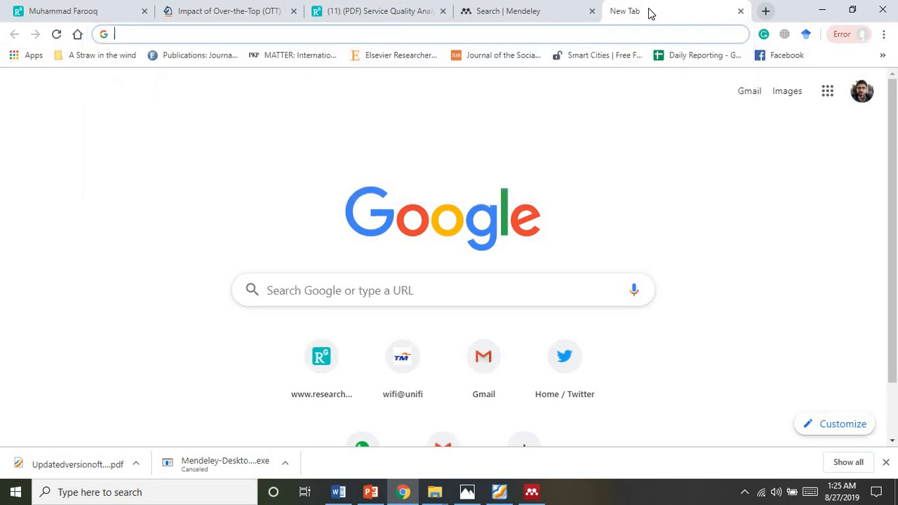
Search Google for "Learning Busienss from Prophet Muhammad (PBUH)"
{"action": "type", "text": "Learn"}
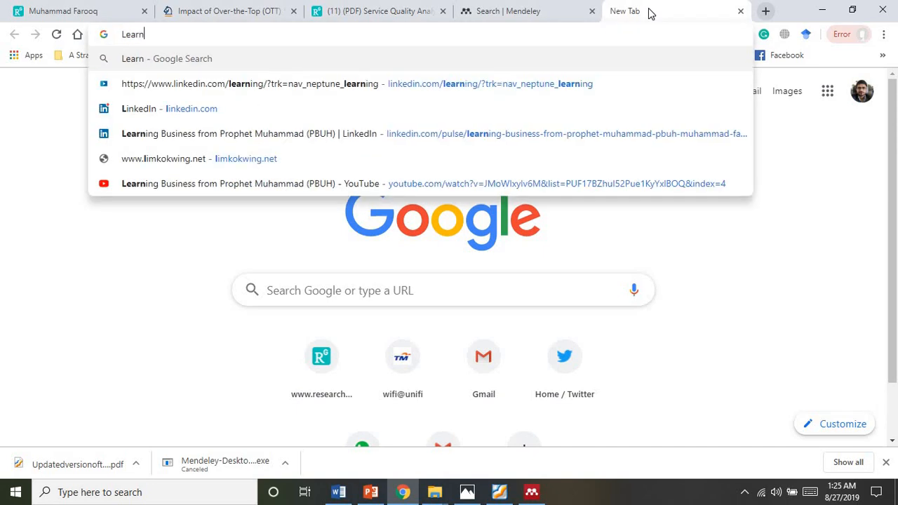
{"action": "type", "text": "ing Proph"}
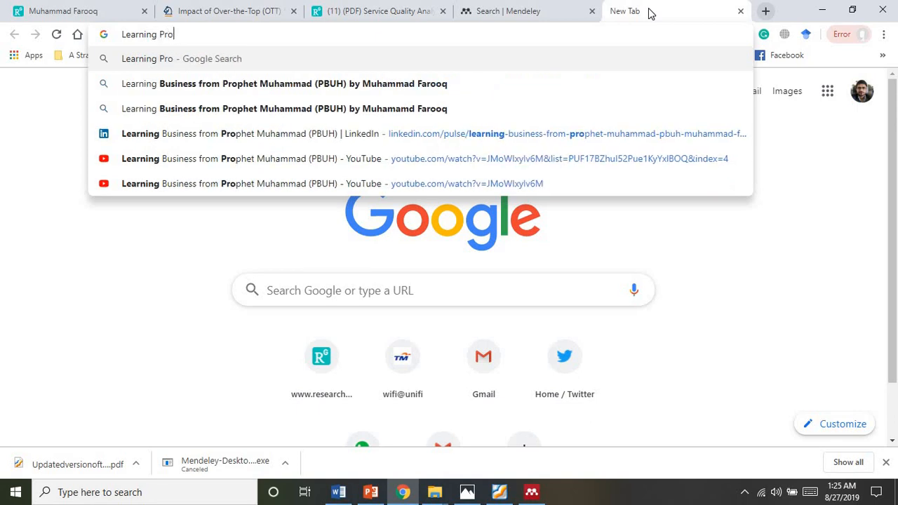
{"action": "key", "text": "BackSpace"}
{"action": "key", "text": "BackSpace"}
{"action": "key", "text": "BackSpace"}
{"action": "key", "text": "BackSpace"}
{"action": "key", "text": "BackSpace"}
{"action": "type", "text": "B"}
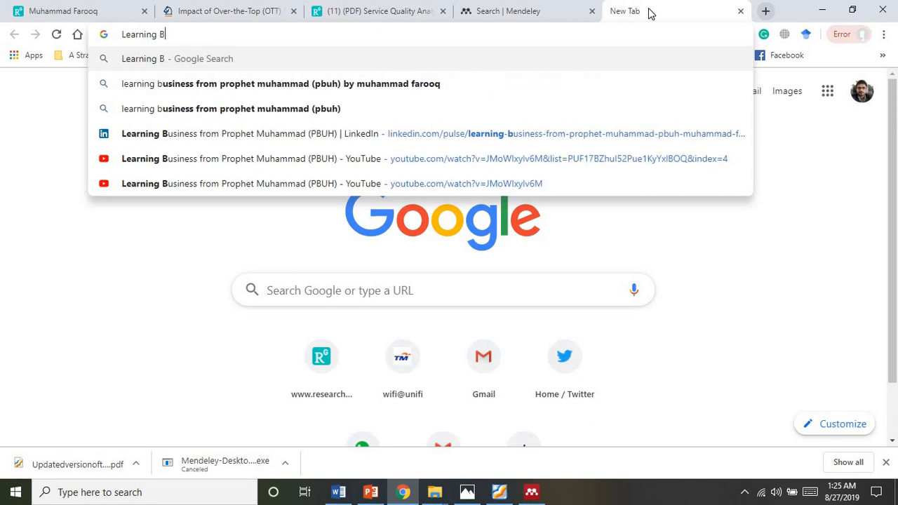
{"action": "type", "text": "usienss from "}
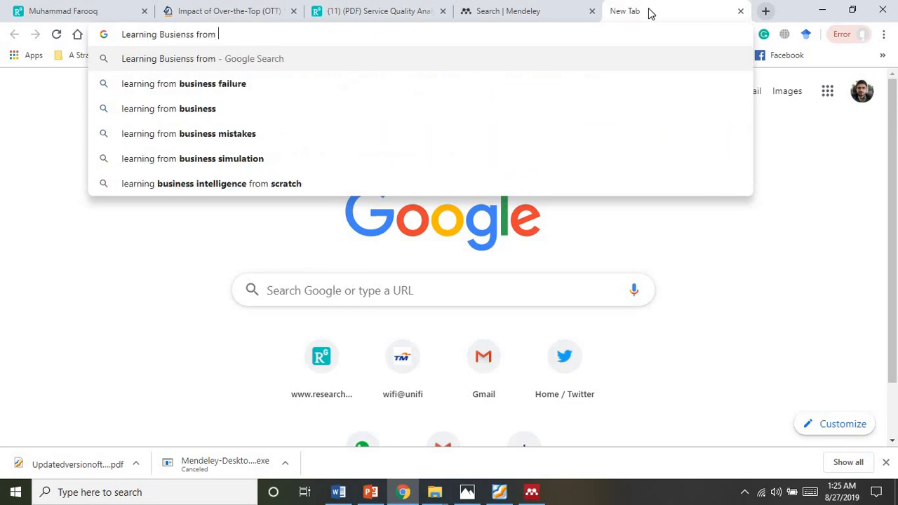
{"action": "type", "text": "Prophet Muh"}
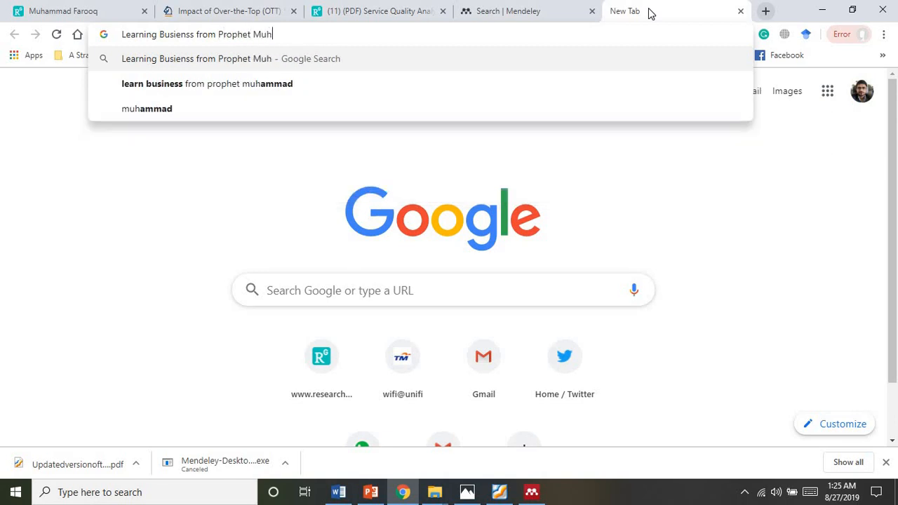
{"action": "type", "text": "ammad (P"}
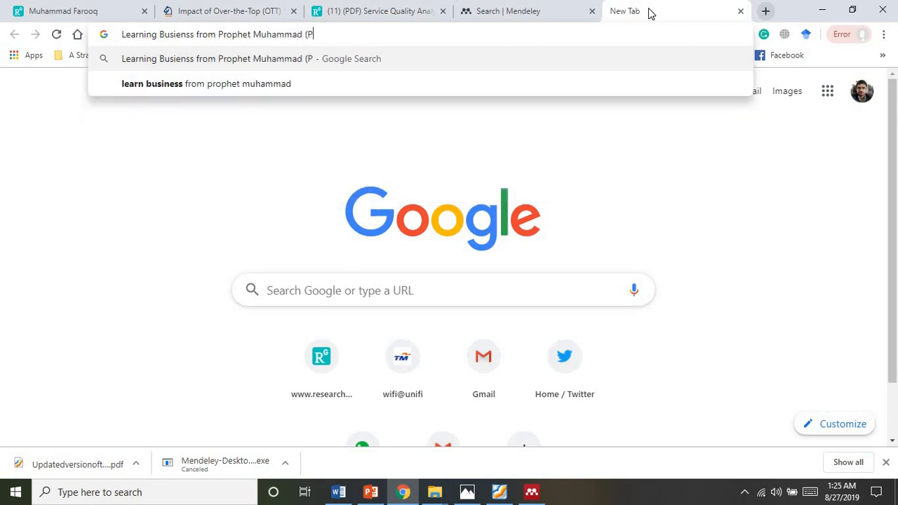
{"action": "type", "text": "BUH)"}
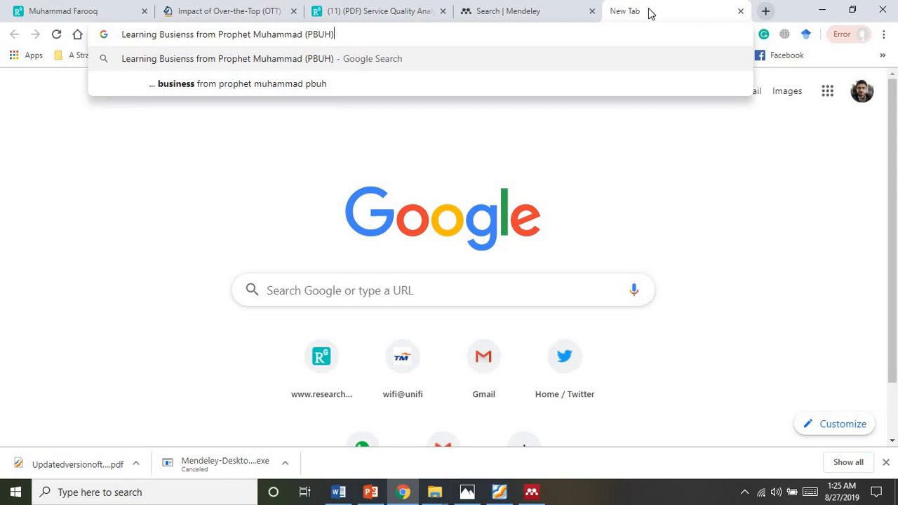
{"action": "key", "text": "Return"}
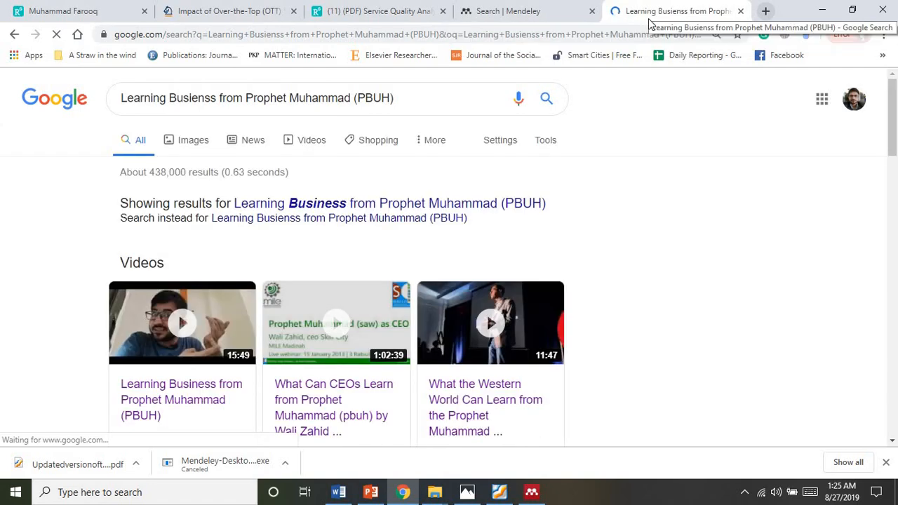
Look through the videos and web pages in the search results for a suitable source
{"action": "scroll", "coordinate": [828, 187], "scroll_direction": "down", "scroll_amount": 2}
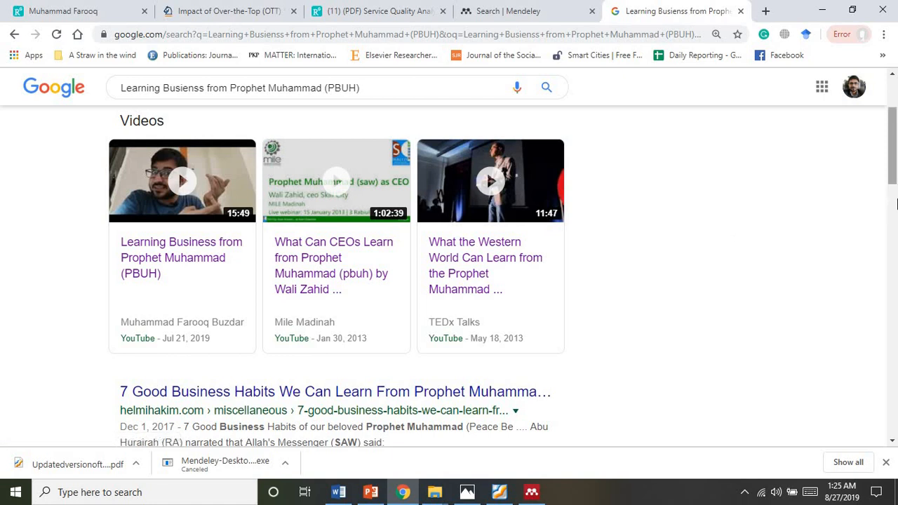
{"action": "left_click", "coordinate": [896, 203]}
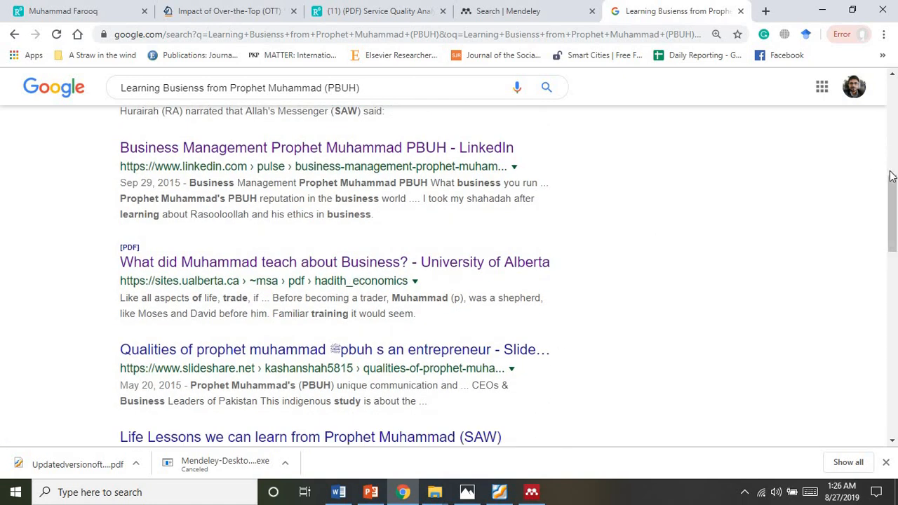
{"action": "right_click", "coordinate": [424, 155]}
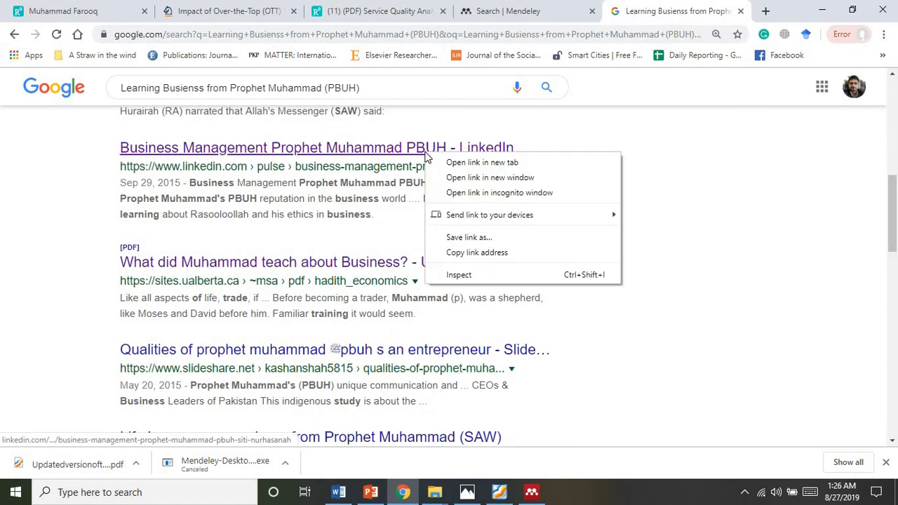
{"action": "left_click_drag", "start_coordinate": [897, 201], "coordinate": [865, 124]}
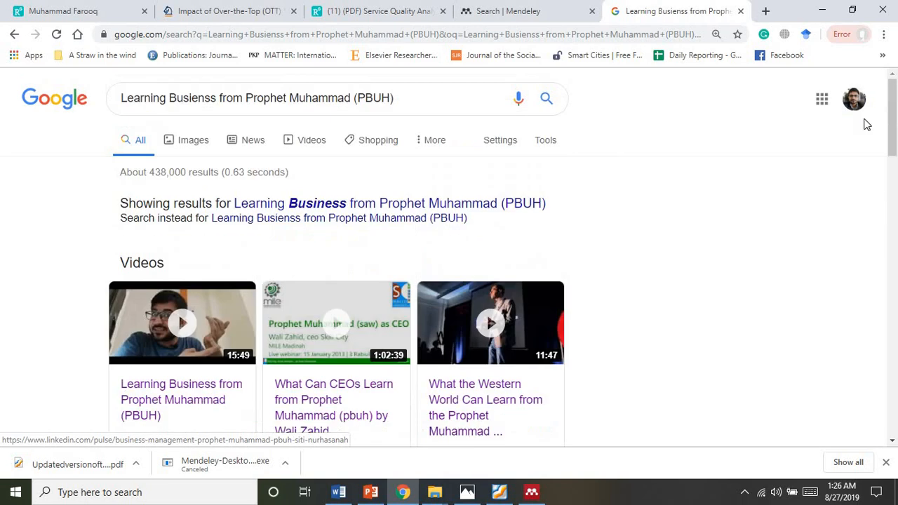
Refine the Google search with "by" and the author's name, then open and skim the LinkedIn article "Learning Business from Prophet Muhammad (PBUH)"
{"action": "left_click", "coordinate": [411, 91]}
{"action": "type", "text": "by"}
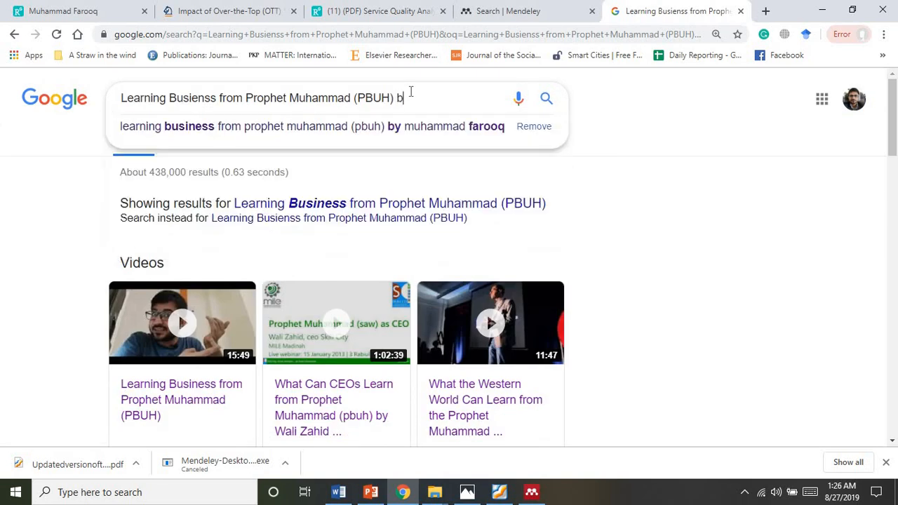
{"action": "left_click", "coordinate": [427, 129]}
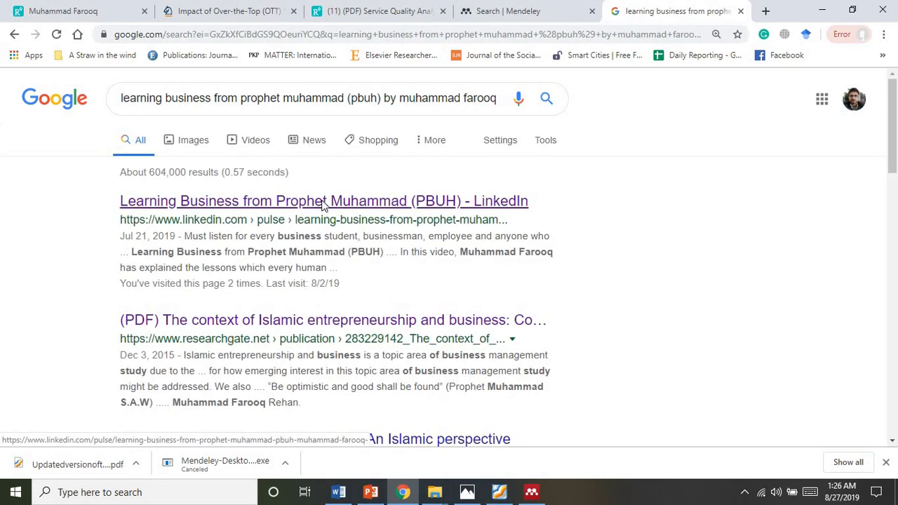
{"action": "left_click", "coordinate": [322, 202]}
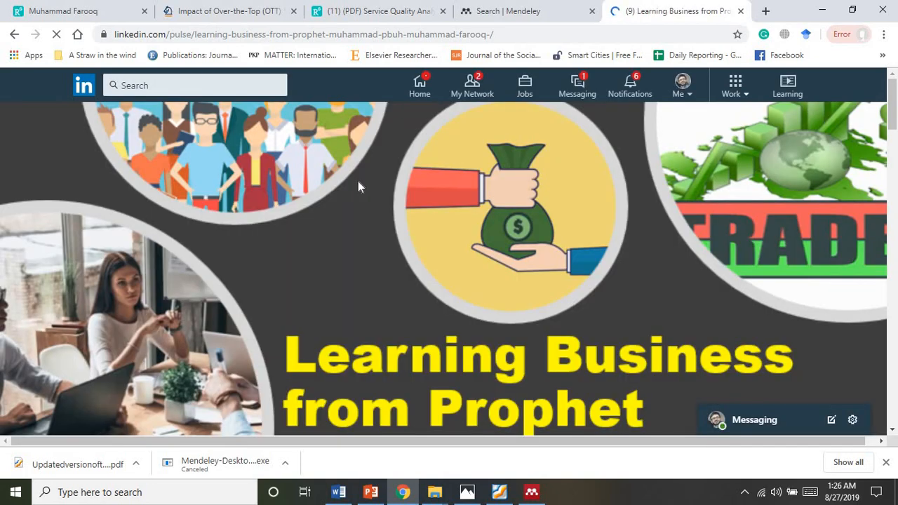
{"action": "left_click", "coordinate": [895, 172]}
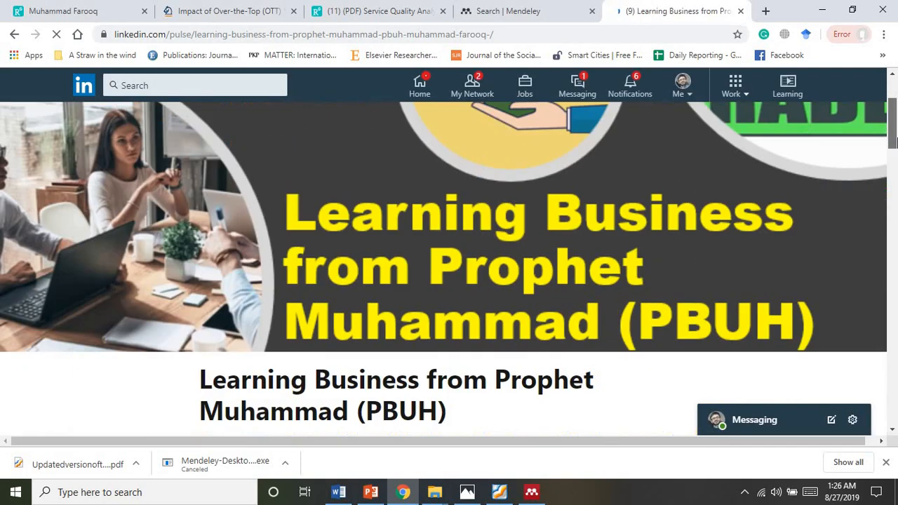
{"action": "left_click_drag", "start_coordinate": [897, 172], "coordinate": [894, 336]}
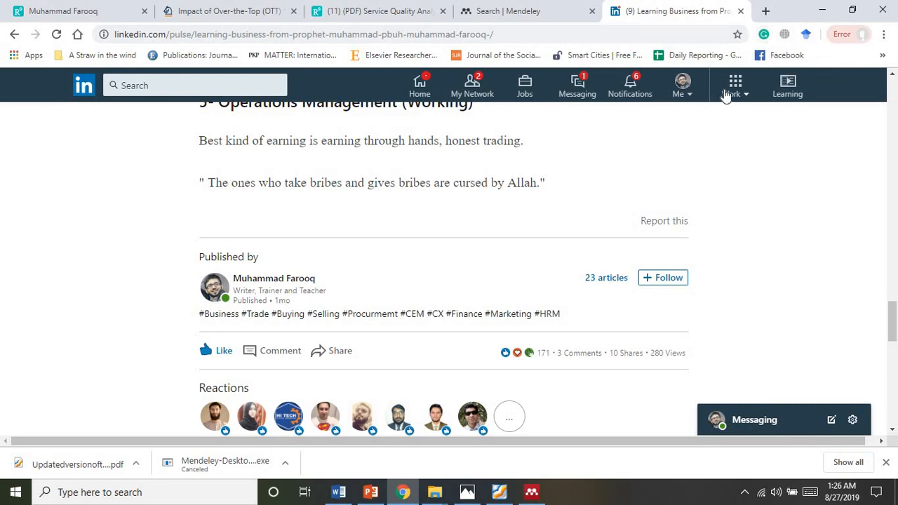
Start the web importer installation from Mendeley Desktop and open the Chrome extension's page in the Chrome Web Store
{"action": "left_click", "coordinate": [531, 492]}
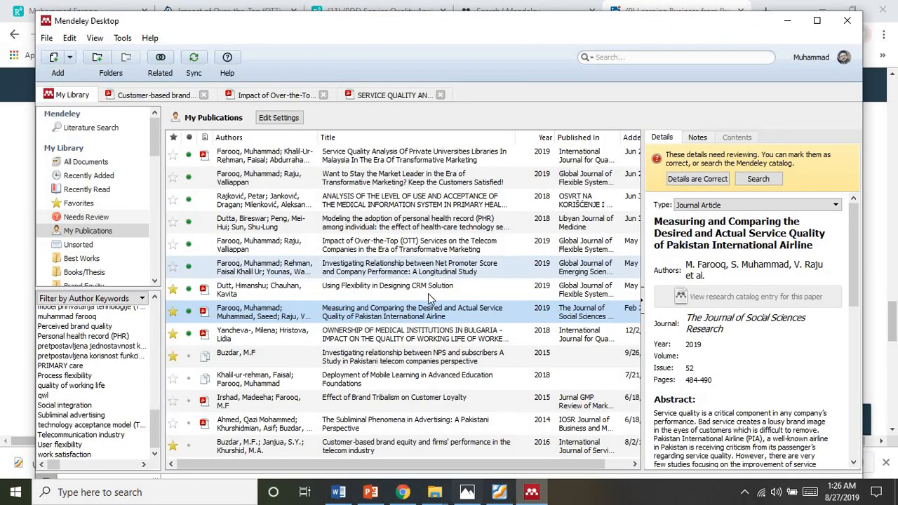
{"action": "left_click", "coordinate": [123, 38]}
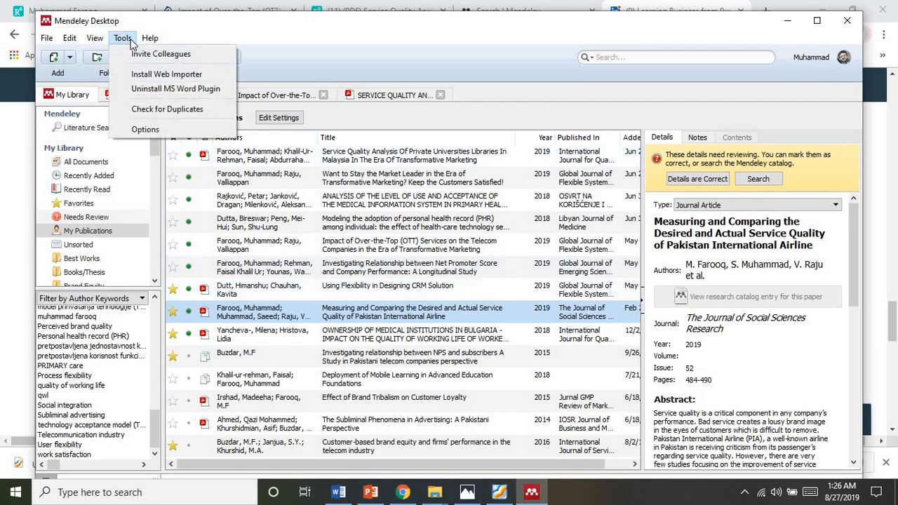
{"action": "left_click", "coordinate": [167, 74]}
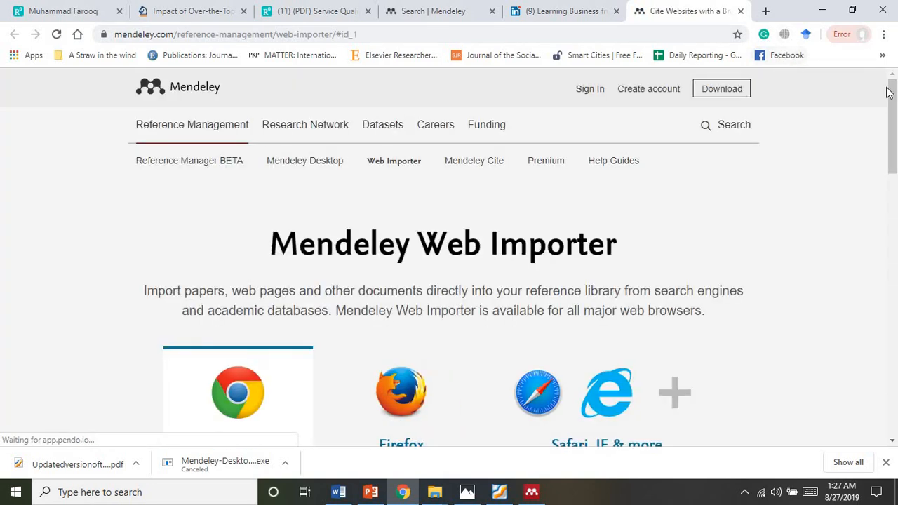
{"action": "scroll", "coordinate": [895, 106], "scroll_direction": "down", "scroll_amount": 7}
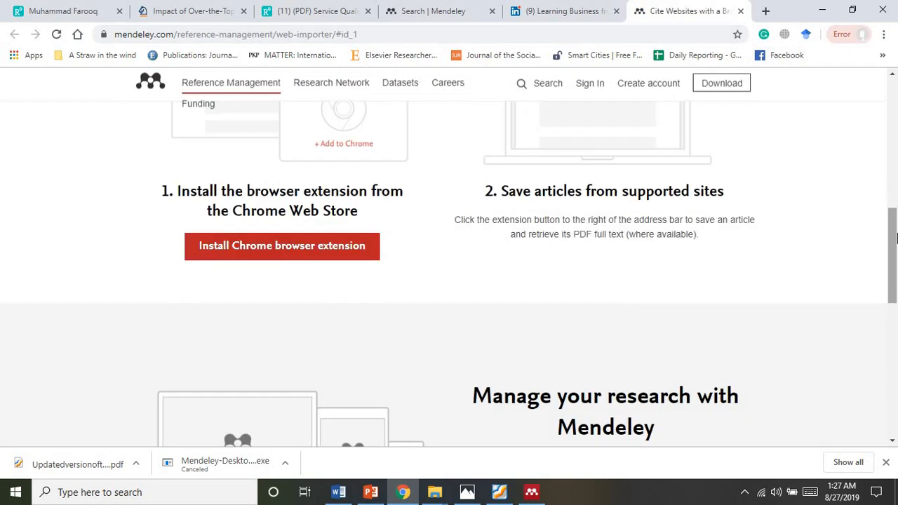
{"action": "left_click", "coordinate": [334, 250]}
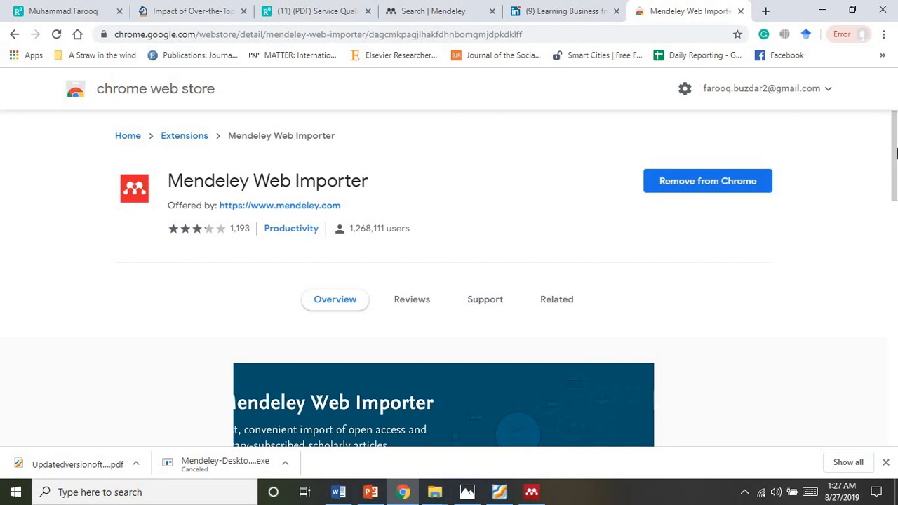
Look through the Mendeley Web Importer description and the Chrome Web Store's extensions category
{"action": "left_click_drag", "start_coordinate": [895, 161], "coordinate": [885, 298]}
{"action": "scroll", "coordinate": [888, 331], "scroll_direction": "down", "scroll_amount": 2}
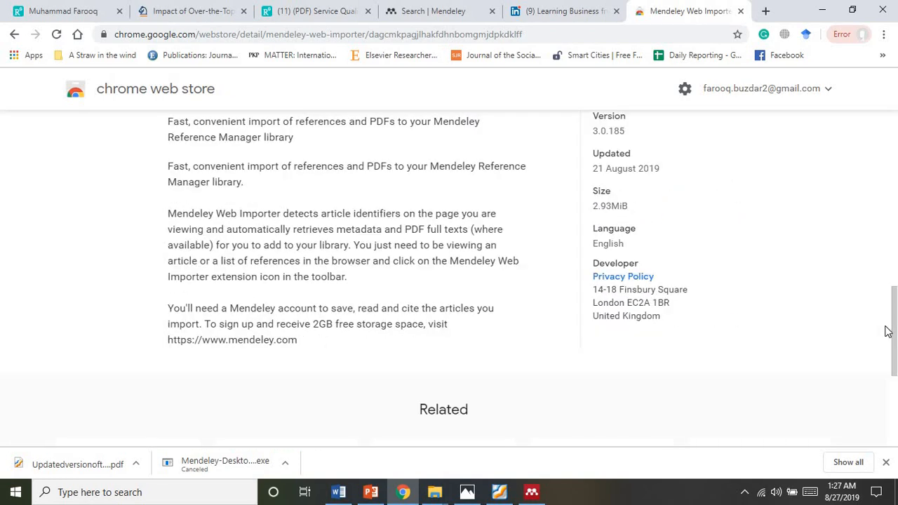
{"action": "left_click", "coordinate": [894, 340]}
{"action": "scroll", "coordinate": [893, 372], "scroll_direction": "down", "scroll_amount": 20}
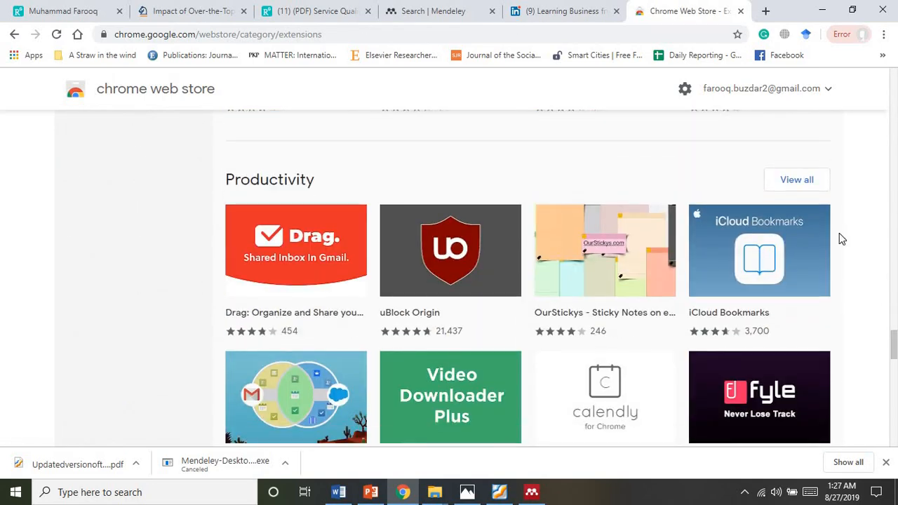
{"action": "scroll", "coordinate": [894, 204], "scroll_direction": "down", "scroll_amount": 5}
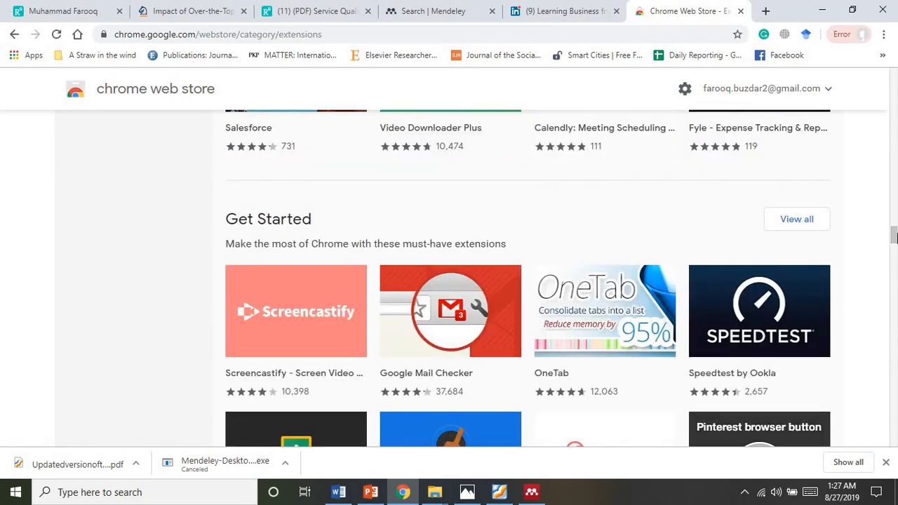
{"action": "scroll", "coordinate": [895, 94], "scroll_direction": "up", "scroll_amount": 20}
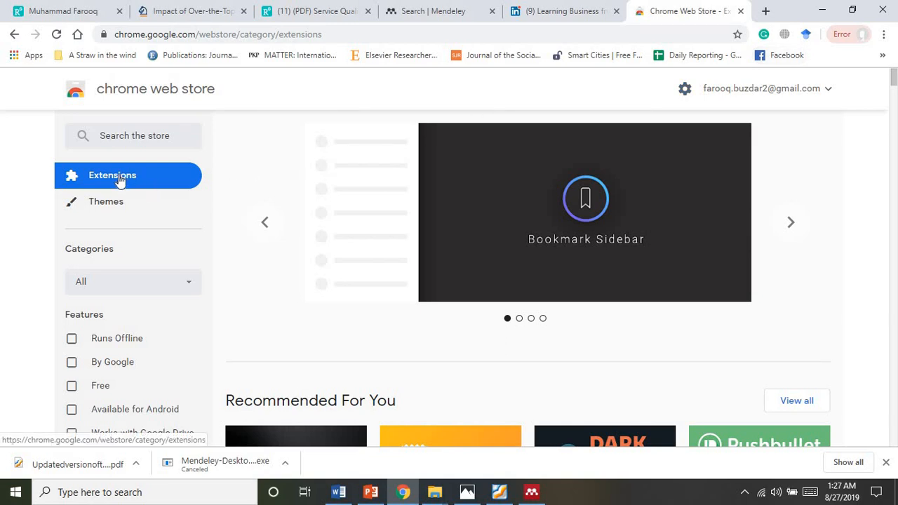
Return to the LinkedIn article, remove the Google Scholar Button extension from Chrome and reload the article
{"action": "left_click", "coordinate": [595, 5]}
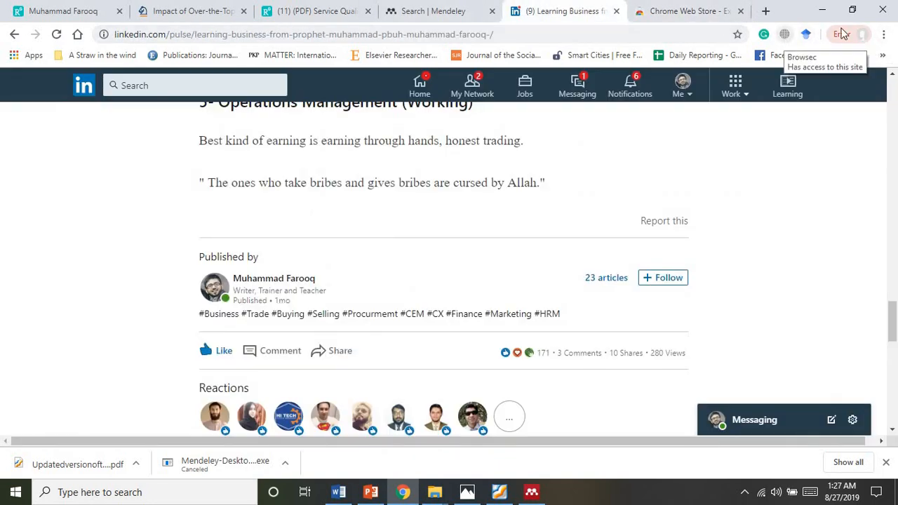
{"action": "right_click", "coordinate": [806, 34]}
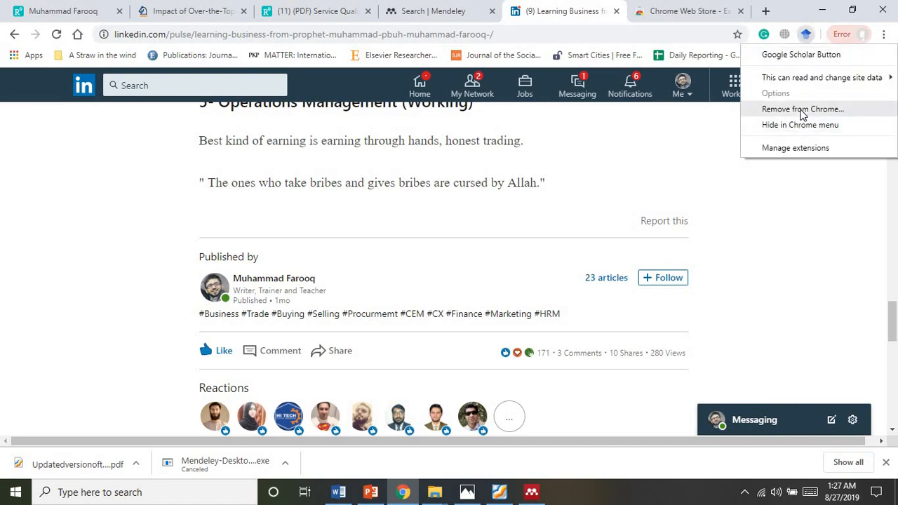
{"action": "left_click", "coordinate": [801, 109]}
{"action": "left_click", "coordinate": [723, 120]}
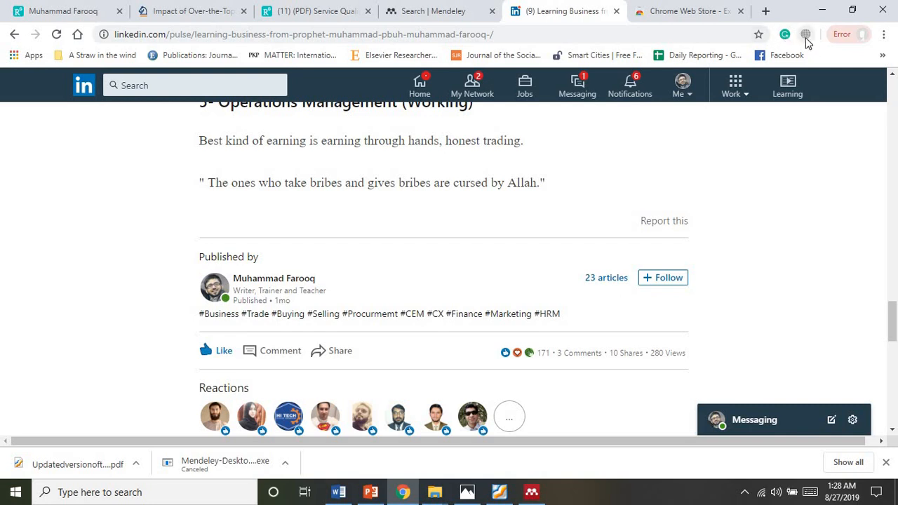
{"action": "left_click", "coordinate": [684, 33]}
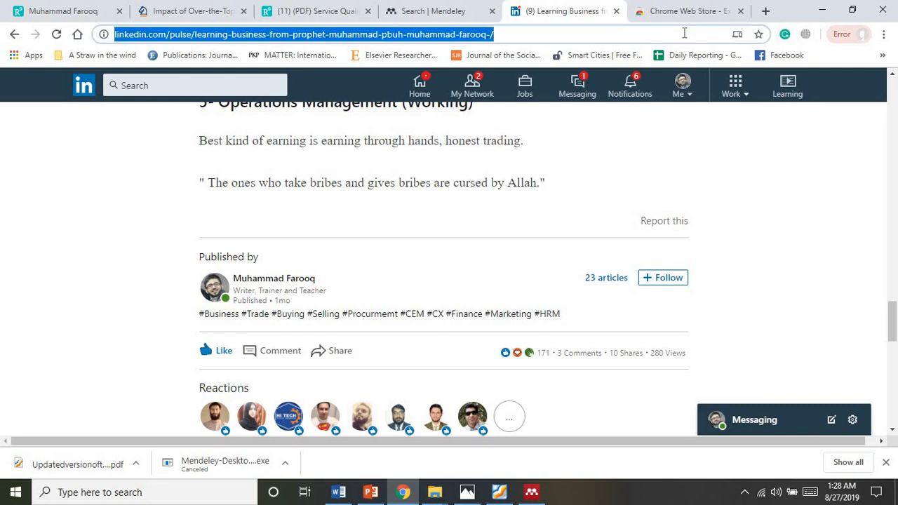
{"action": "key", "text": "Return"}
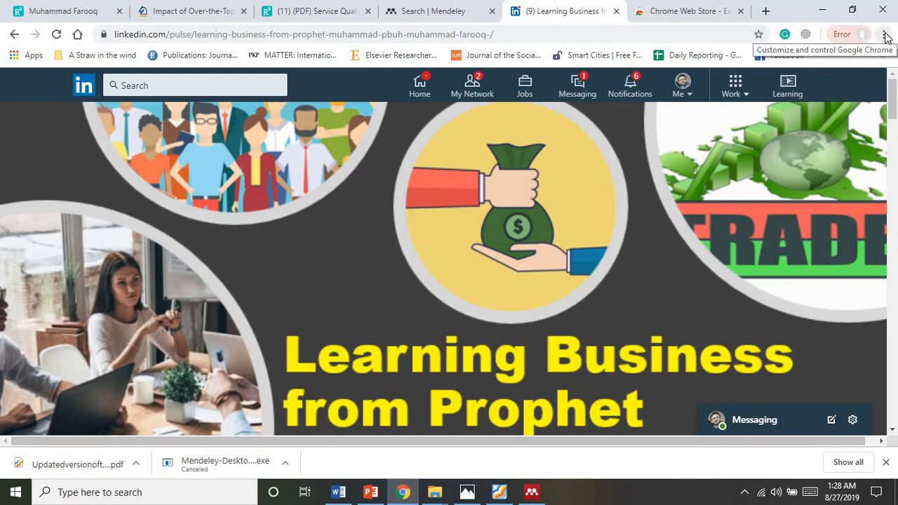
Go back to the Mendeley Web Importer page in the Chrome Web Store
{"action": "left_click", "coordinate": [678, 8]}
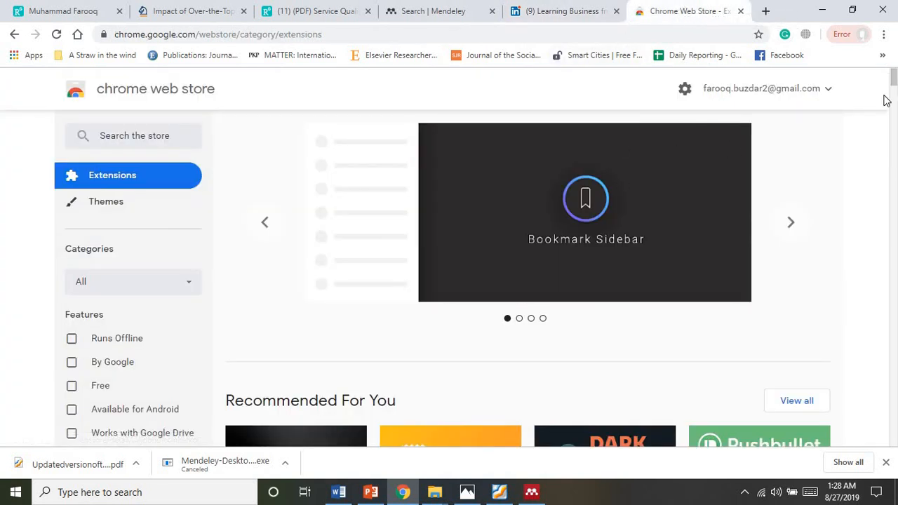
{"action": "mouse_move", "coordinate": [892, 84]}
{"action": "left_mouse_down"}
{"action": "mouse_move", "coordinate": [894, 114]}
{"action": "mouse_move", "coordinate": [893, 66]}
{"action": "mouse_move", "coordinate": [893, 256]}
{"action": "mouse_move", "coordinate": [881, 80]}
{"action": "left_mouse_up"}
{"action": "left_click", "coordinate": [489, 34]}
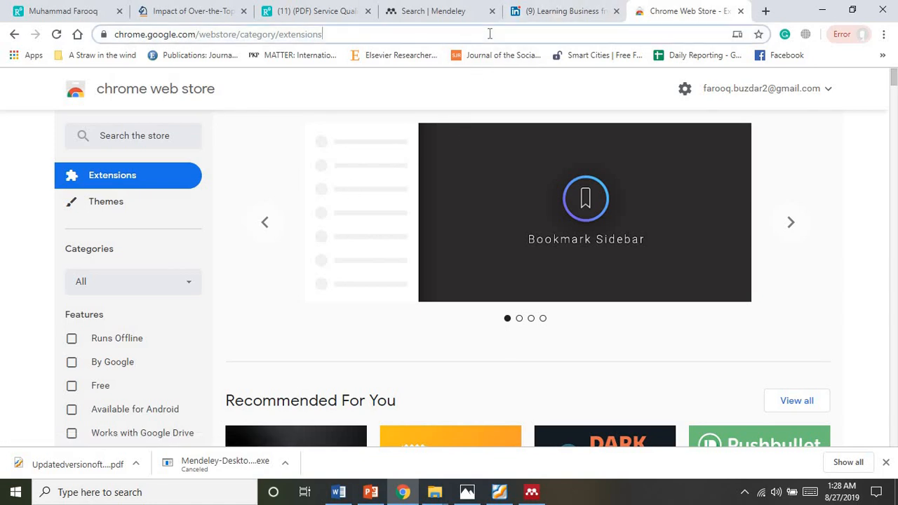
{"action": "left_click", "coordinate": [13, 36]}
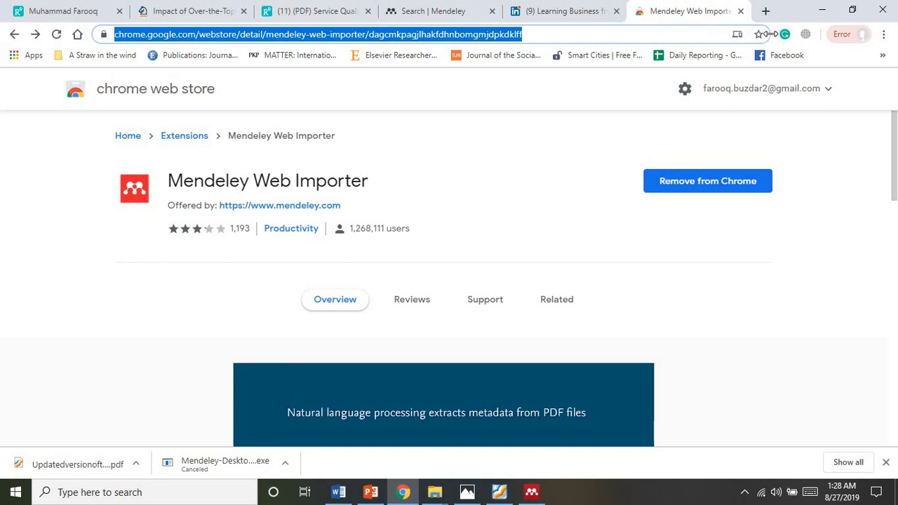
Turn off Chrome sync and personalization for the account, and open the Google sign-in page for turning sync on
{"action": "left_click", "coordinate": [863, 35]}
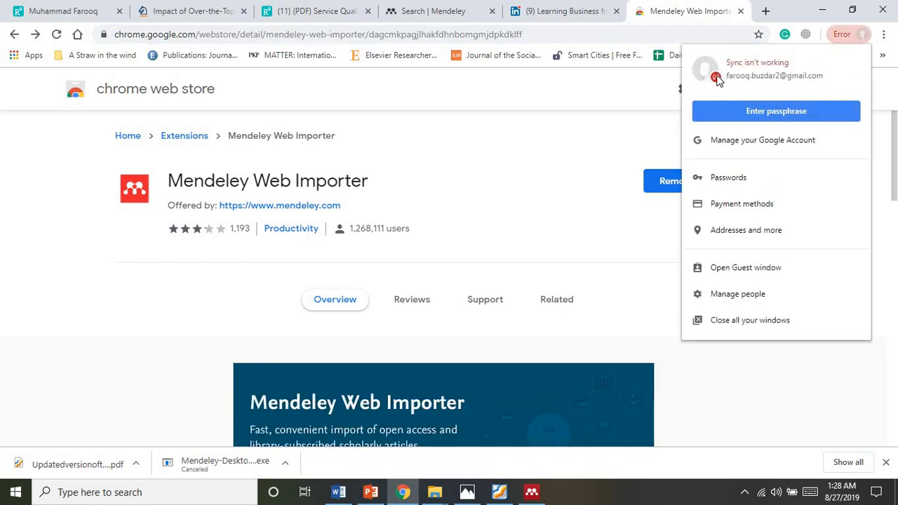
{"action": "left_click", "coordinate": [766, 113]}
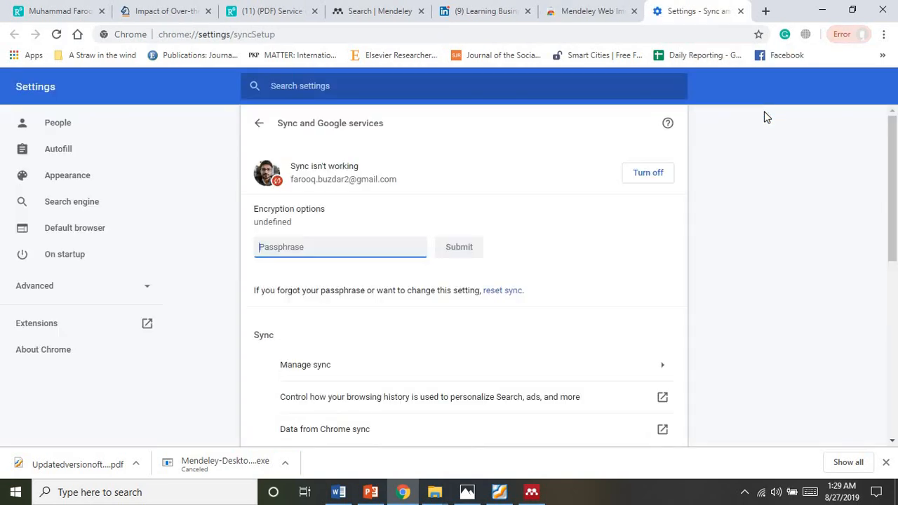
{"action": "left_click", "coordinate": [646, 175]}
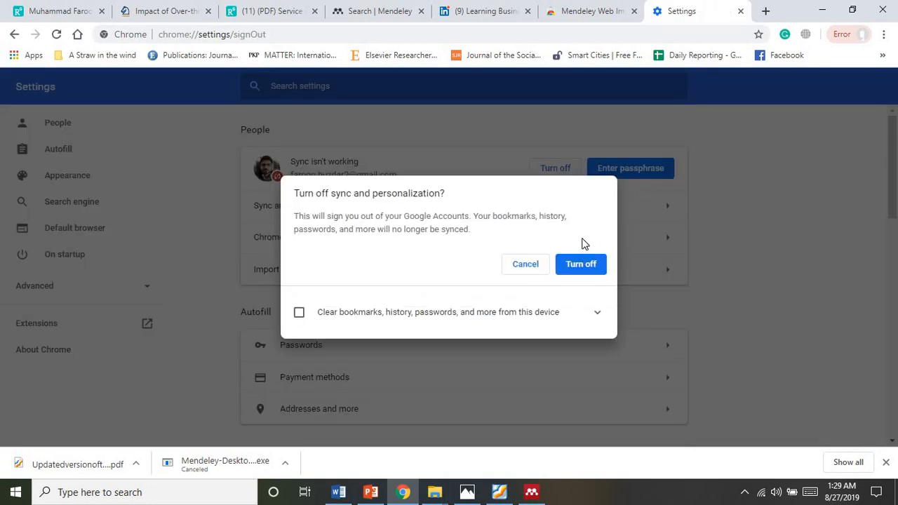
{"action": "left_click", "coordinate": [581, 261]}
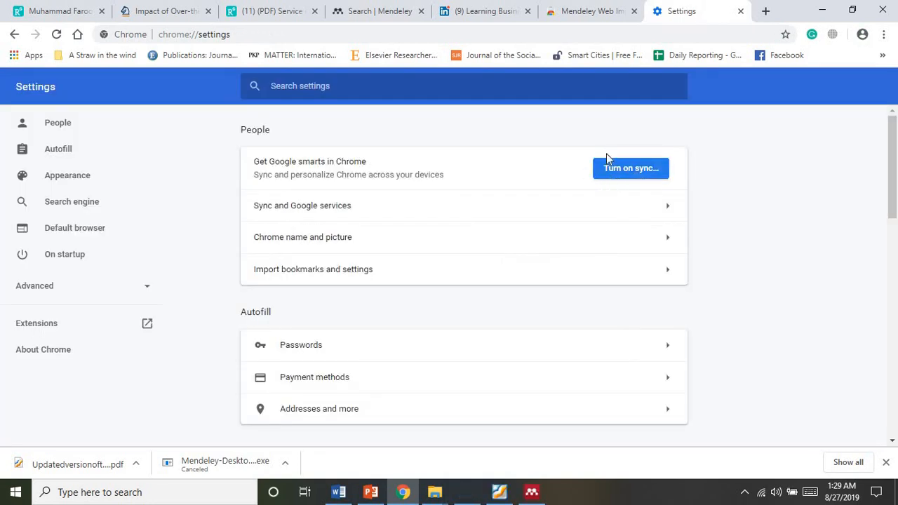
{"action": "left_click", "coordinate": [646, 168]}
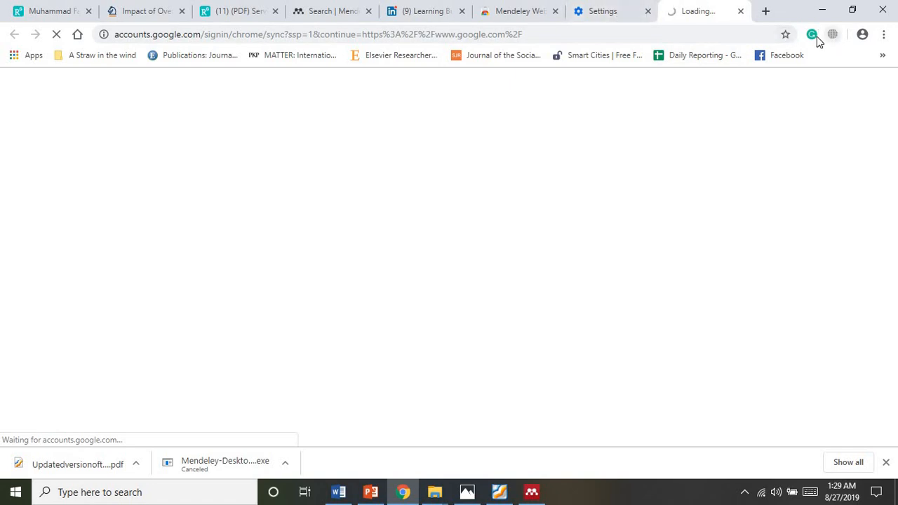
Enable the Mendeley Importer extension in Chrome's extension settings, grant its additional permissions and return to the LinkedIn article
{"action": "left_click", "coordinate": [883, 56]}
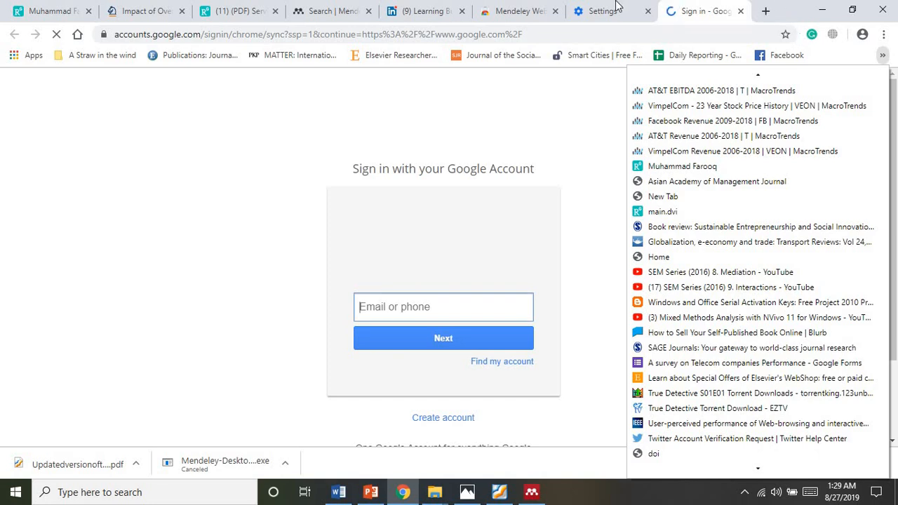
{"action": "left_click", "coordinate": [883, 34]}
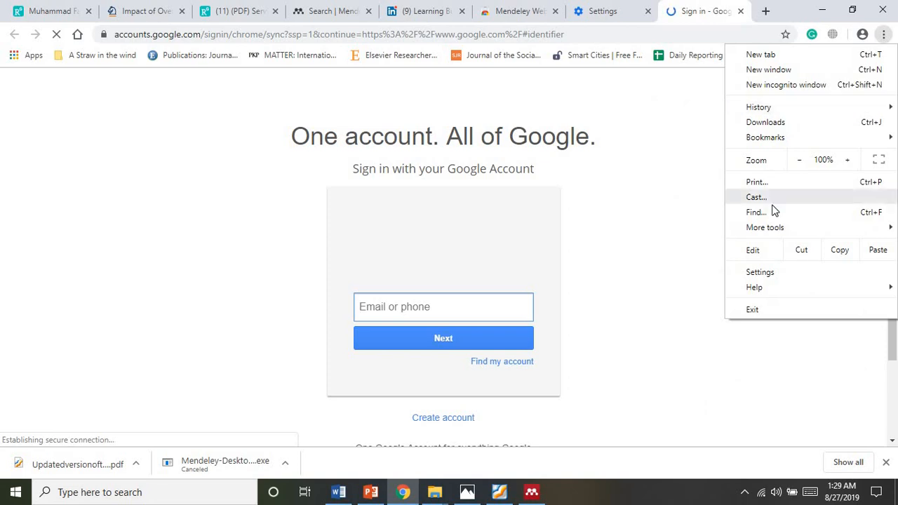
{"action": "left_click", "coordinate": [775, 272]}
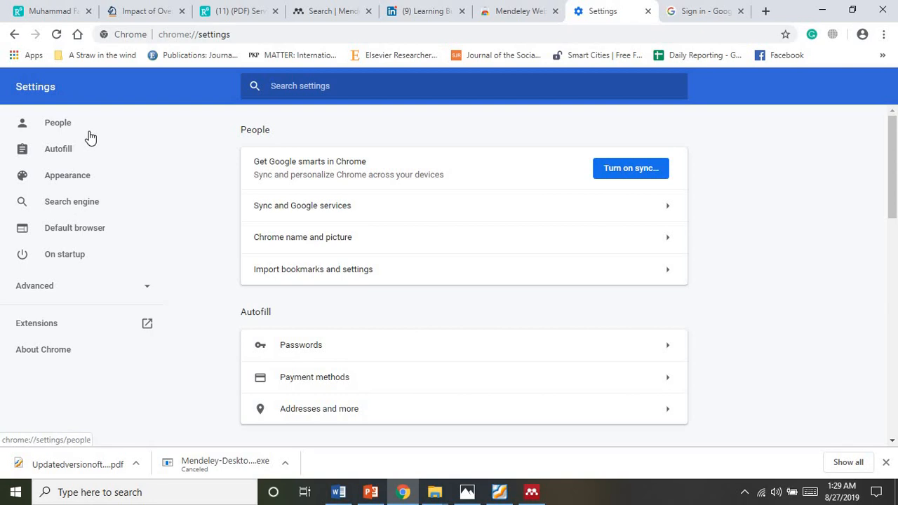
{"action": "left_click", "coordinate": [49, 323]}
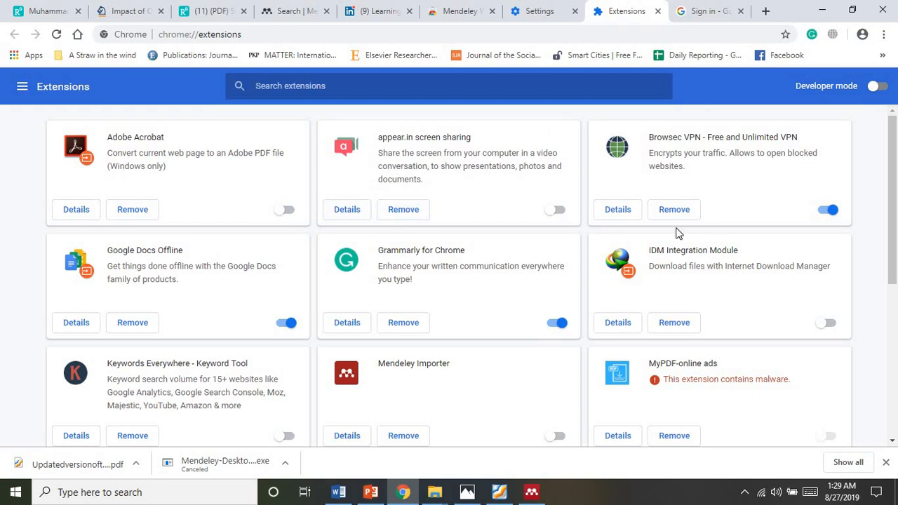
{"action": "left_click", "coordinate": [556, 437]}
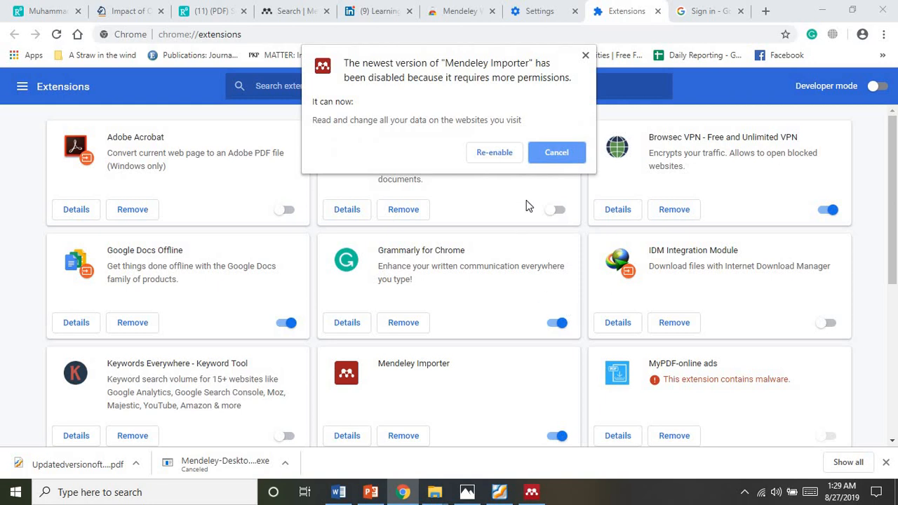
{"action": "left_click", "coordinate": [503, 157]}
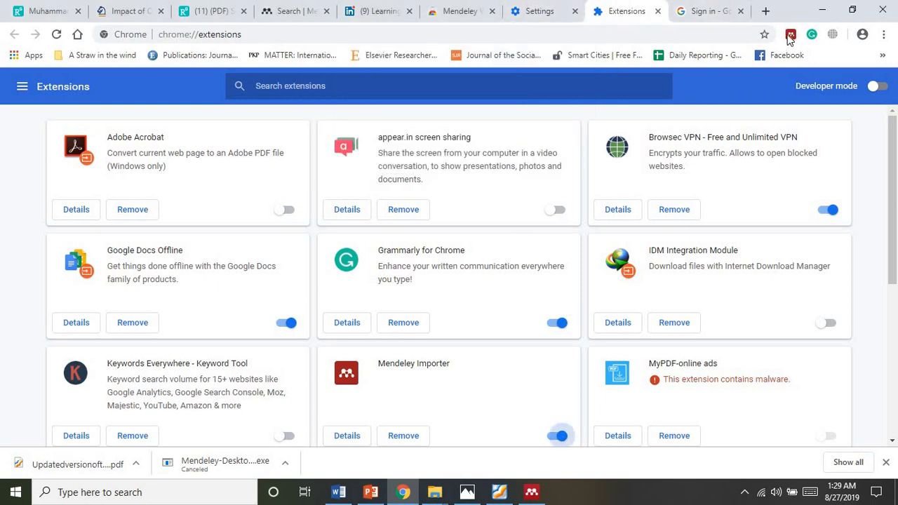
{"action": "left_click", "coordinate": [433, 7]}
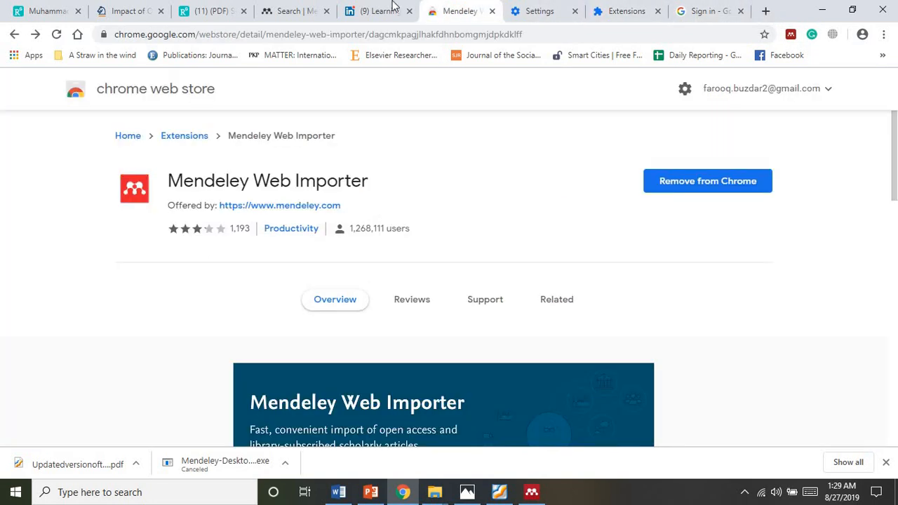
{"action": "left_click", "coordinate": [392, 10]}
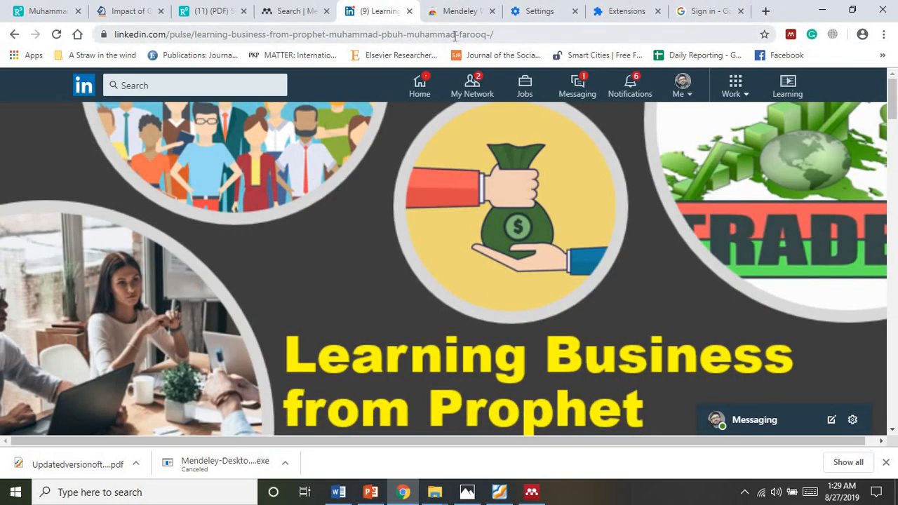
Reload the LinkedIn article and save it to the library with the Mendeley Web Importer as a Book Section
{"action": "left_click", "coordinate": [455, 35]}
{"action": "key", "text": "Return"}
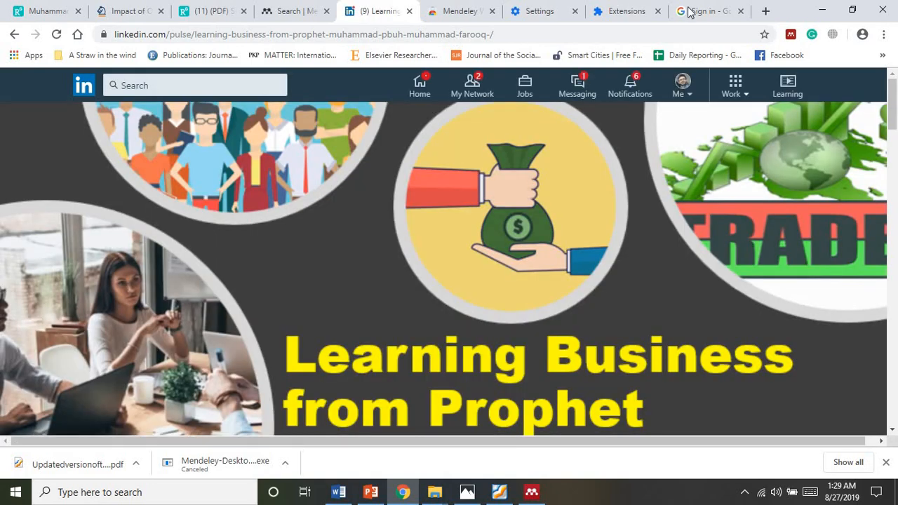
{"action": "left_click", "coordinate": [790, 35]}
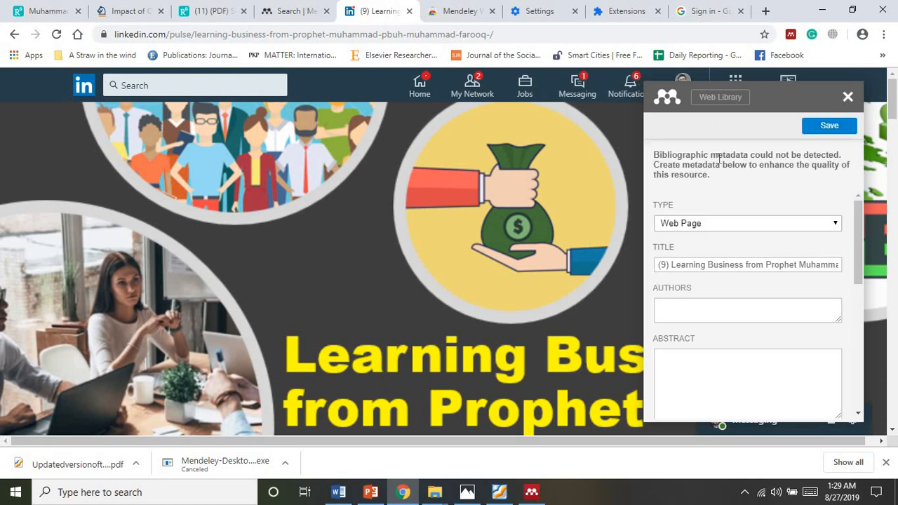
{"action": "left_click", "coordinate": [836, 224]}
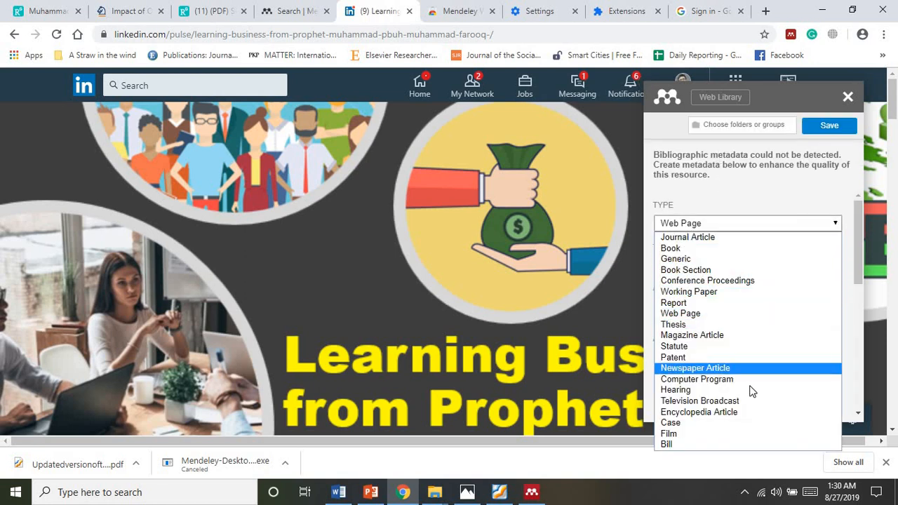
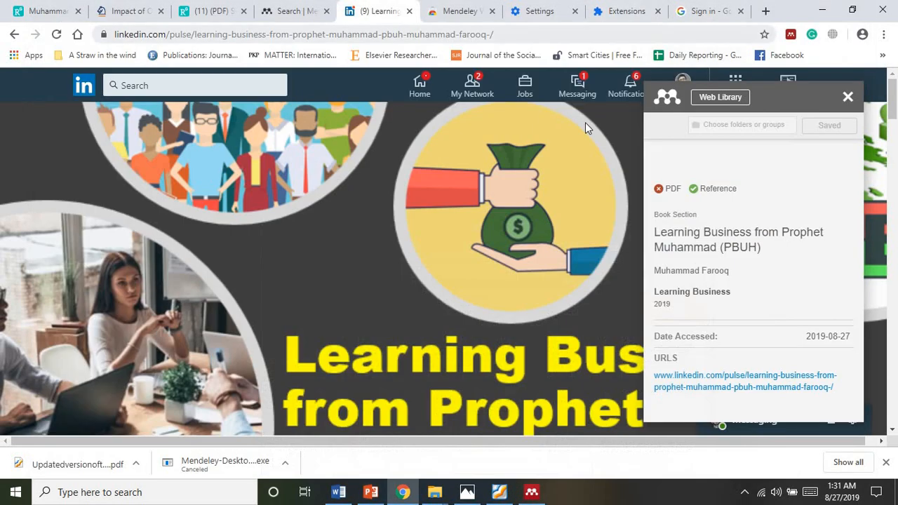
Switch to Mendeley Desktop, mark the Pakistan International Airline paper's details as correct and sort My Publications by date added, newest first
{"action": "left_click", "coordinate": [530, 491]}
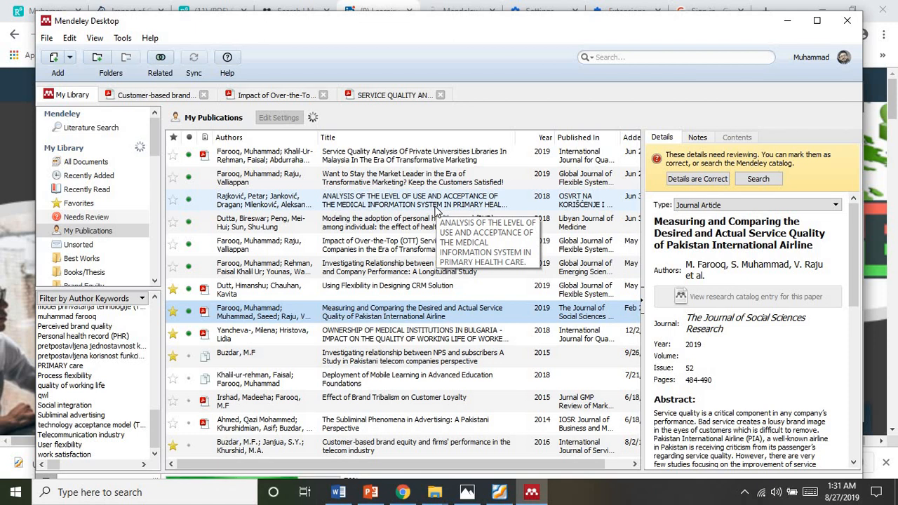
{"action": "left_click", "coordinate": [816, 21]}
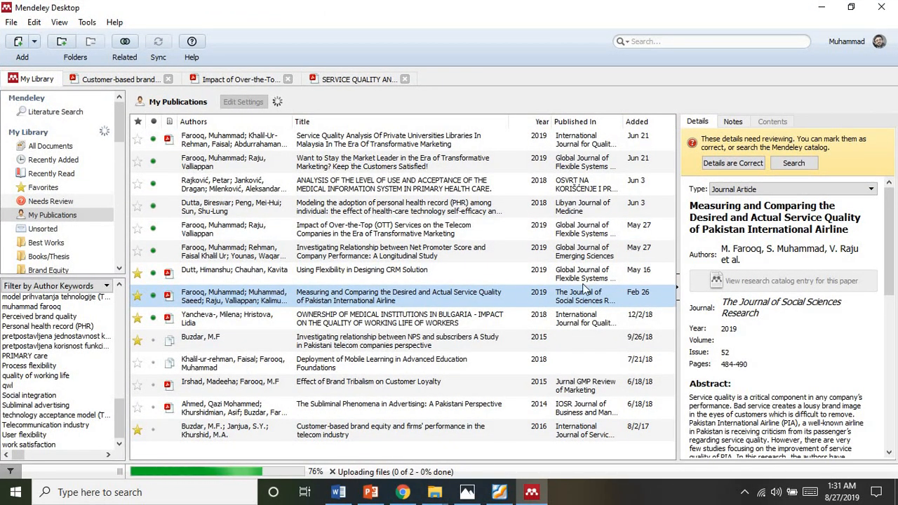
{"action": "left_click", "coordinate": [636, 127]}
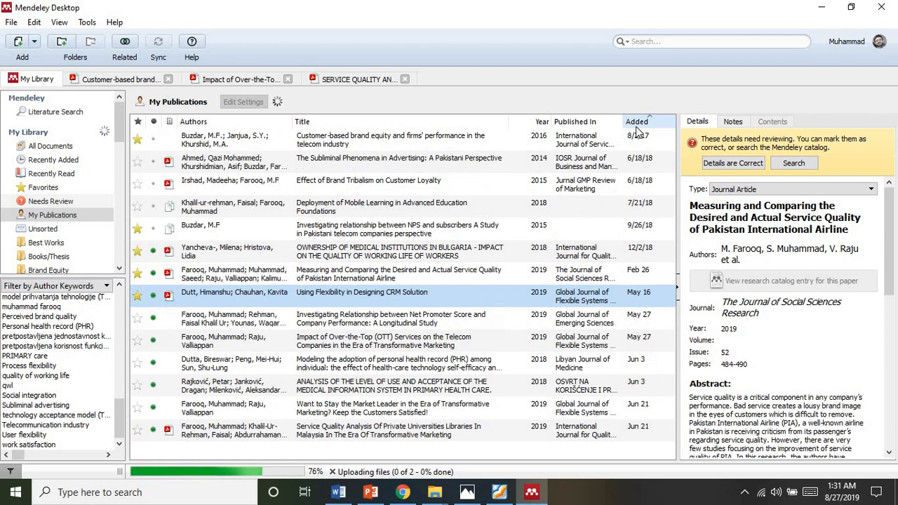
{"action": "left_click", "coordinate": [636, 128]}
{"action": "left_click", "coordinate": [651, 124]}
{"action": "left_click", "coordinate": [736, 164]}
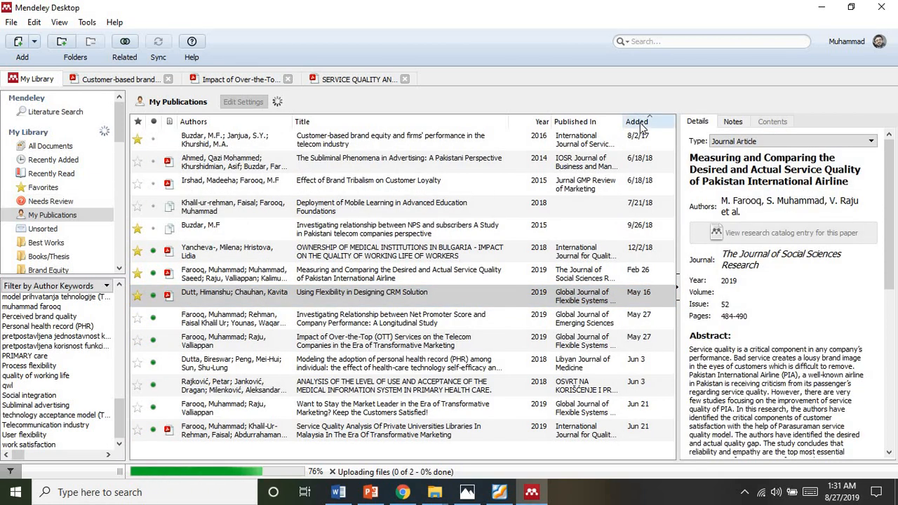
{"action": "left_click", "coordinate": [638, 122]}
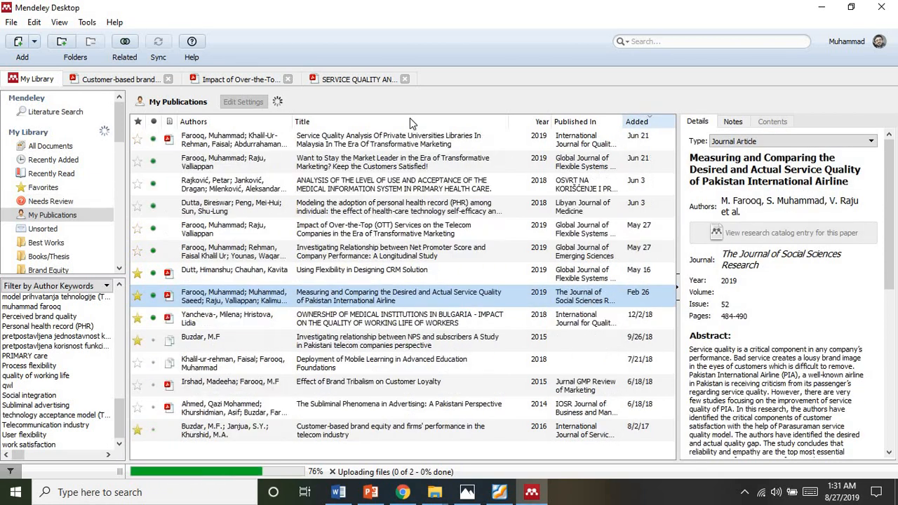
Show the recently added documents, newest first, and select the entry "Learning Business from Prophet Muhammad (PBUH)"
{"action": "left_click", "coordinate": [69, 159]}
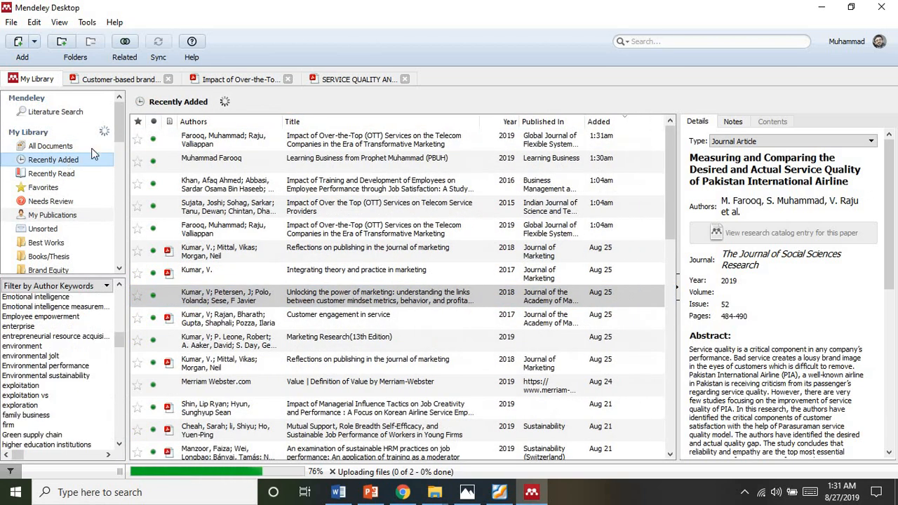
{"action": "left_click", "coordinate": [595, 122]}
{"action": "left_click", "coordinate": [595, 122]}
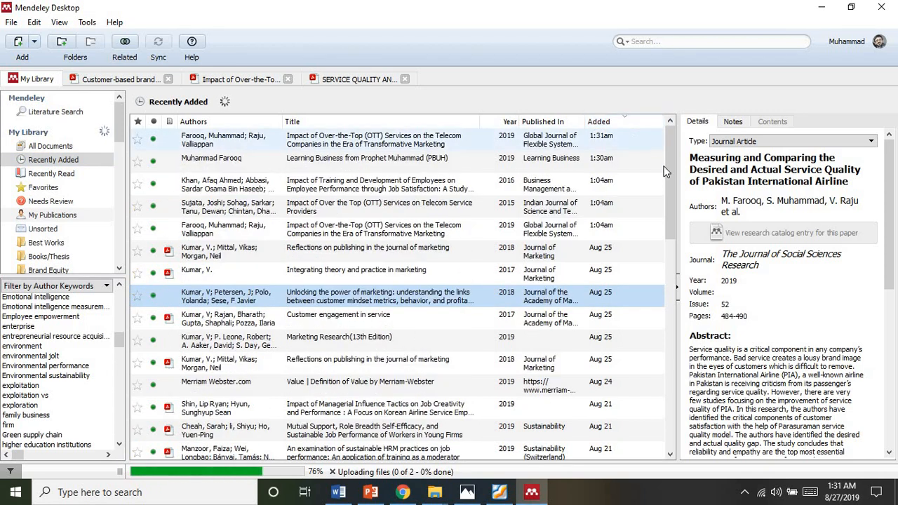
{"action": "left_click", "coordinate": [439, 166]}
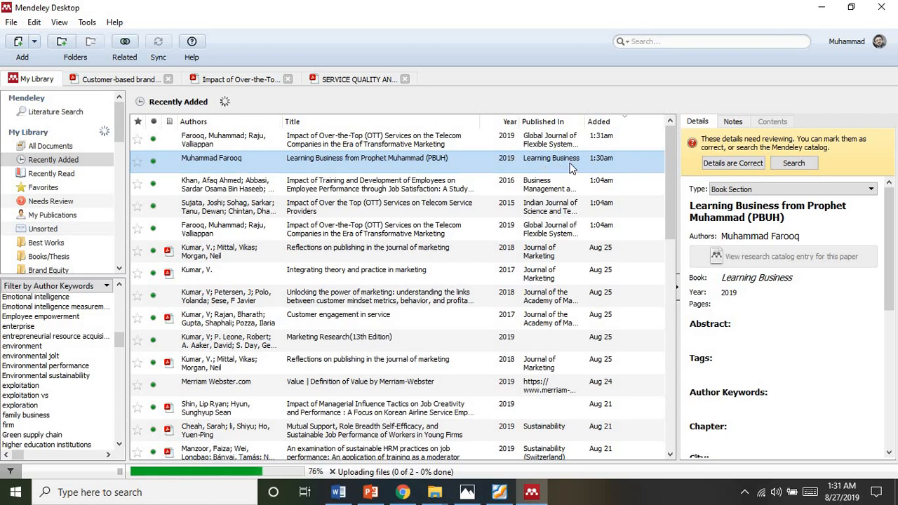
Switch to Word and add "The digitalization has impacted the methods of teaching" at the end of the first paragraph, with correct spelling
{"action": "left_click", "coordinate": [338, 491]}
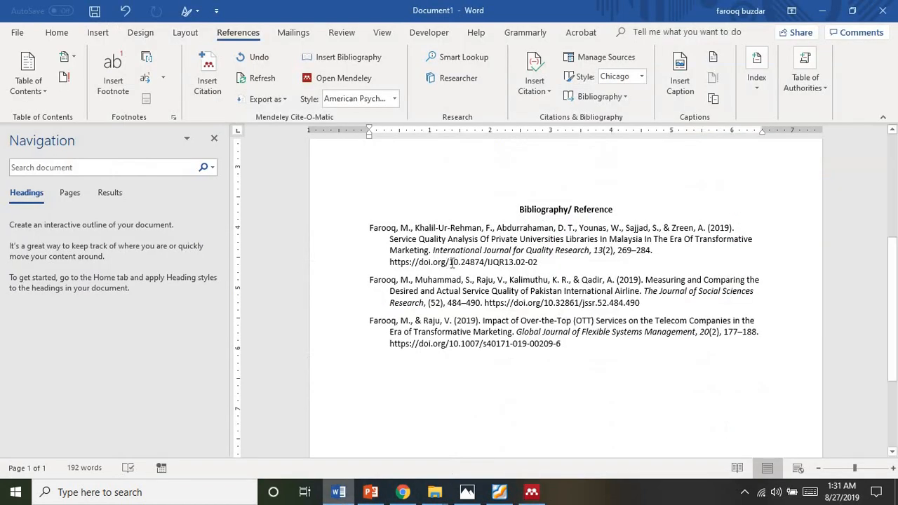
{"action": "left_click_drag", "start_coordinate": [893, 279], "coordinate": [890, 181]}
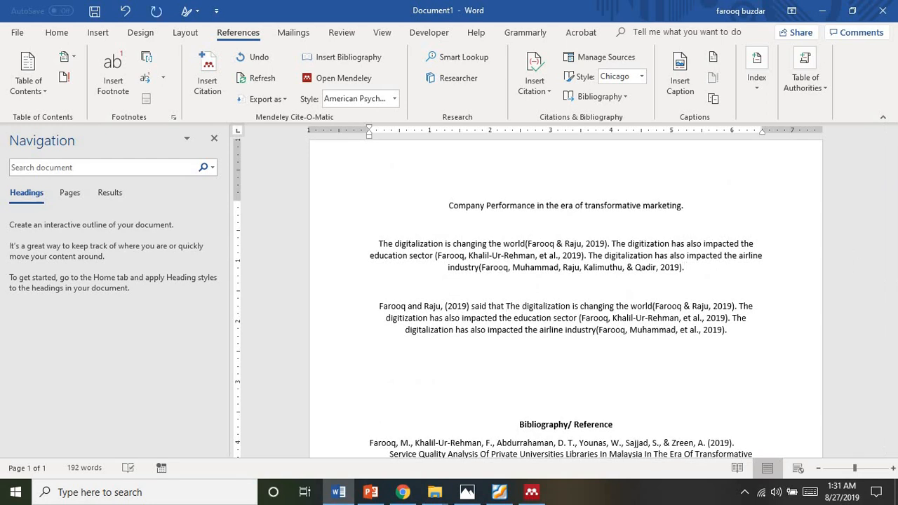
{"action": "type", "text": "The digitlization"}
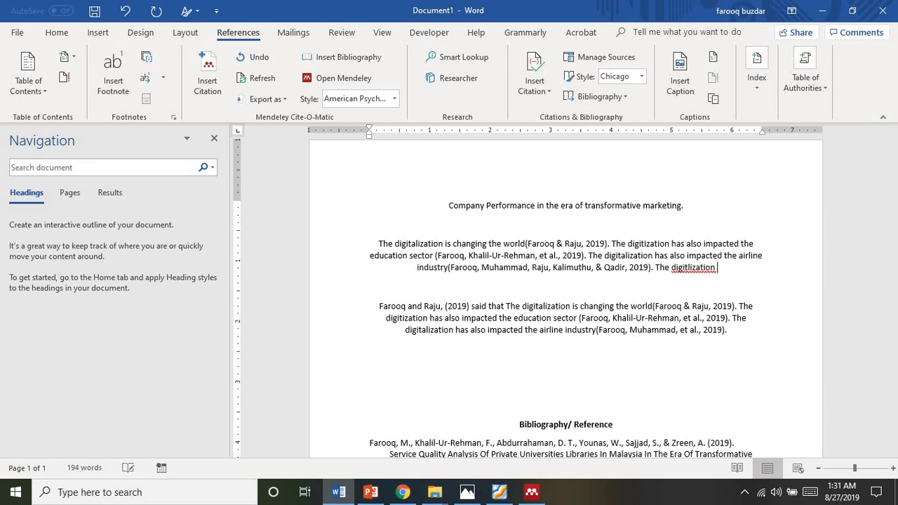
{"action": "type", "text": " ha"}
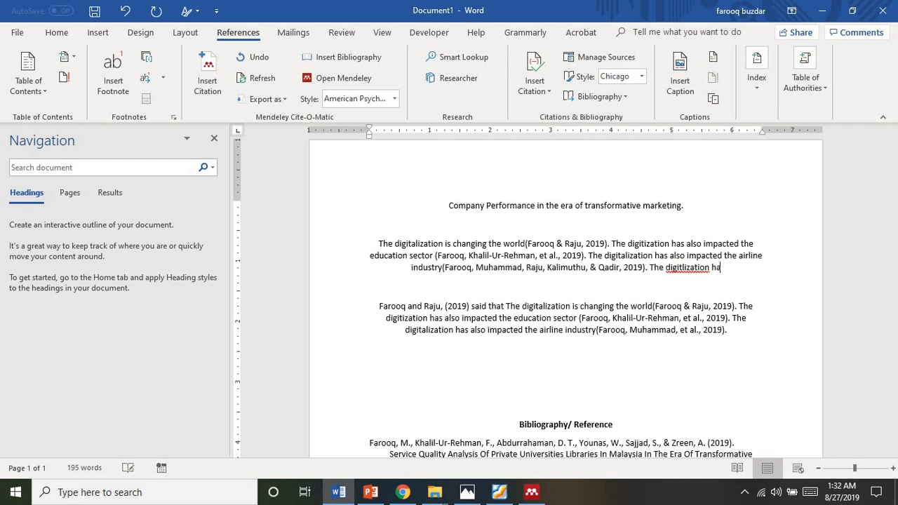
{"action": "type", "text": "s impacted the"}
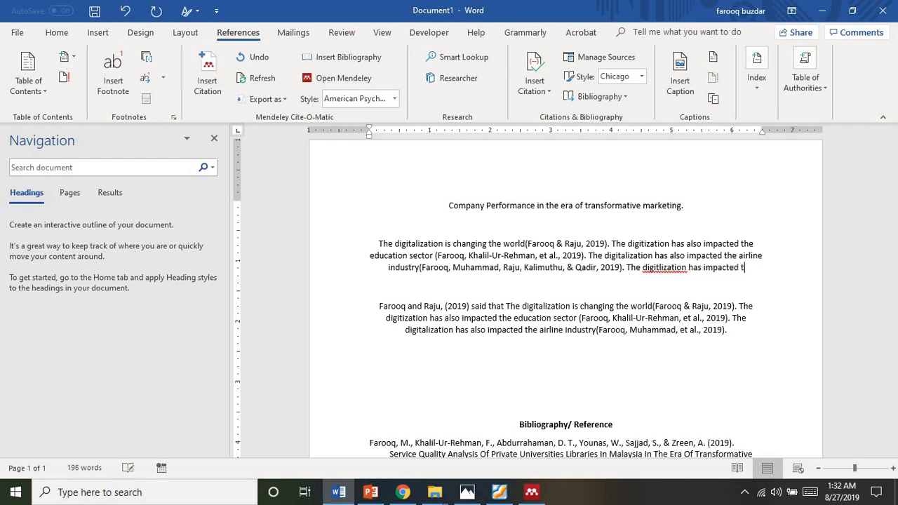
{"action": "key", "text": "BackSpace"}
{"action": "key", "text": "BackSpace"}
{"action": "type", "text": "he me"}
{"action": "type", "text": "thods o"}
{"action": "type", "text": "f teaching"}
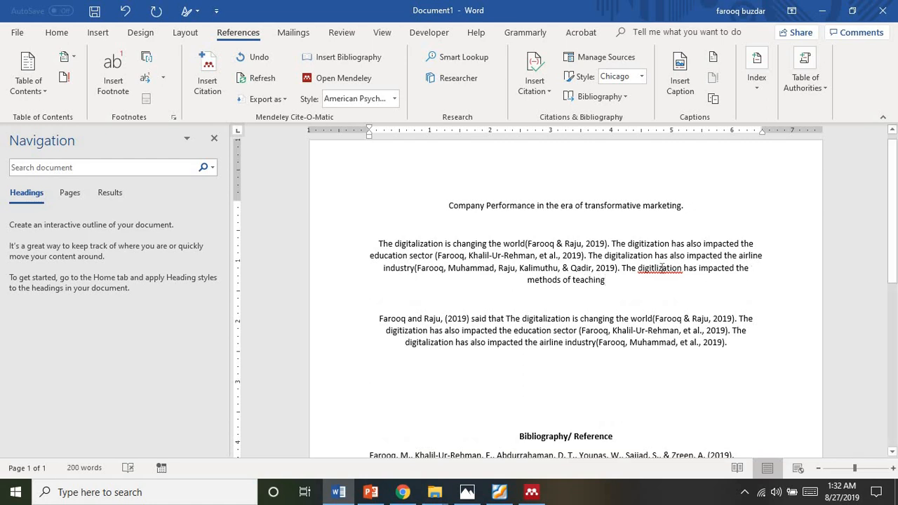
{"action": "right_click", "coordinate": [662, 273]}
{"action": "key", "text": "Return"}
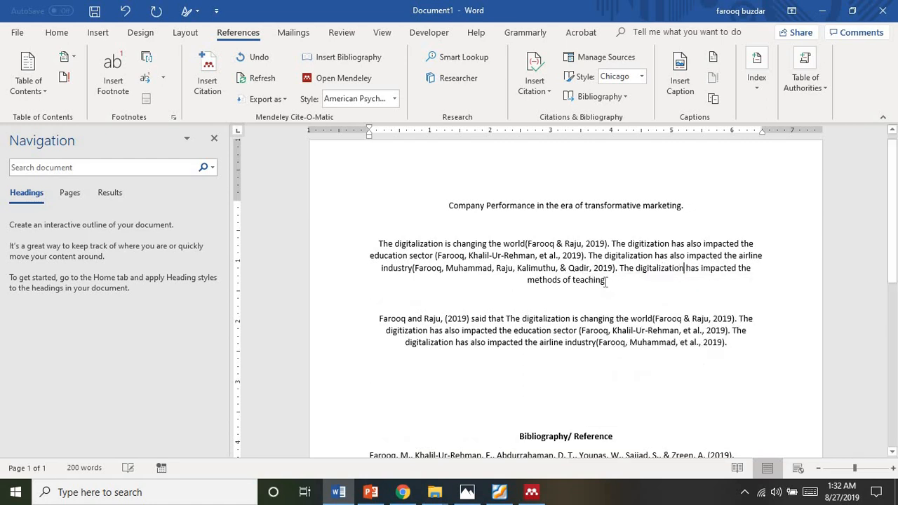
Insert a Mendeley citation of the entry "Learning Business from Prophet Muhammad (PBUH)" right after "methods of teaching"
{"action": "left_click", "coordinate": [208, 77]}
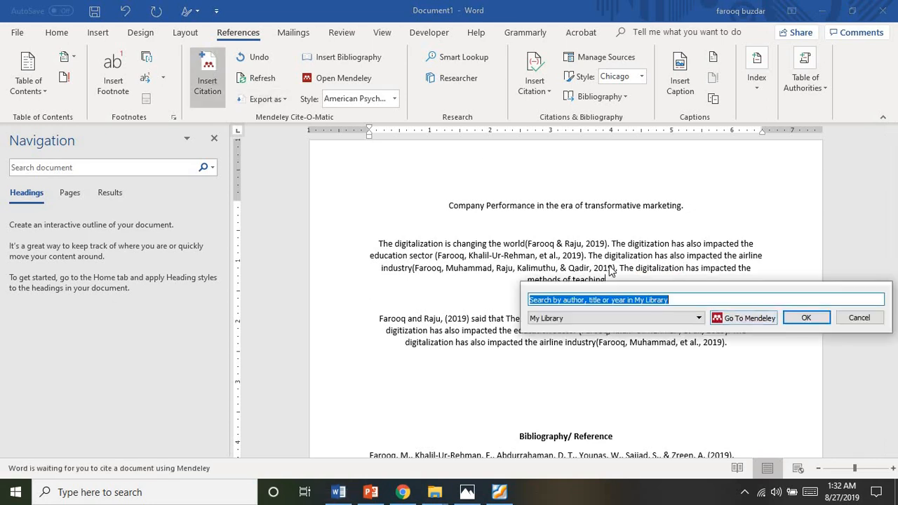
{"action": "left_click", "coordinate": [744, 318]}
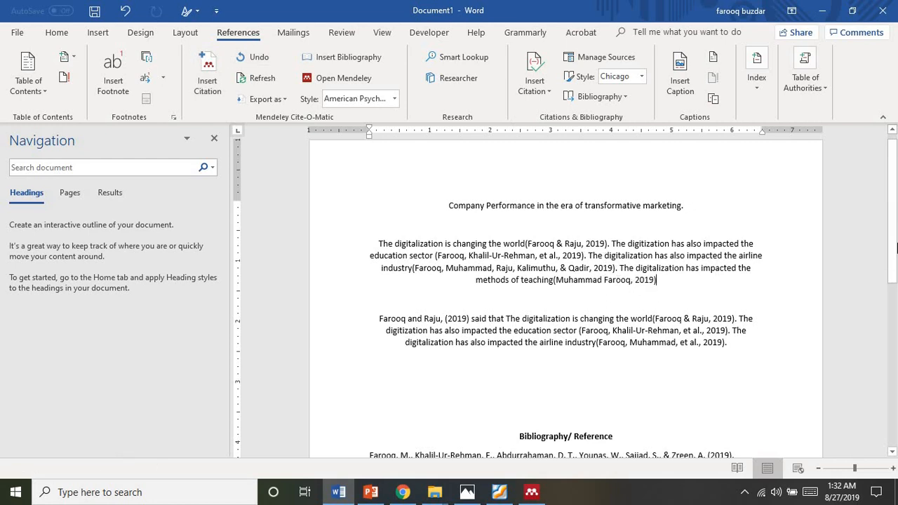
{"action": "left_click_drag", "start_coordinate": [895, 266], "coordinate": [892, 140]}
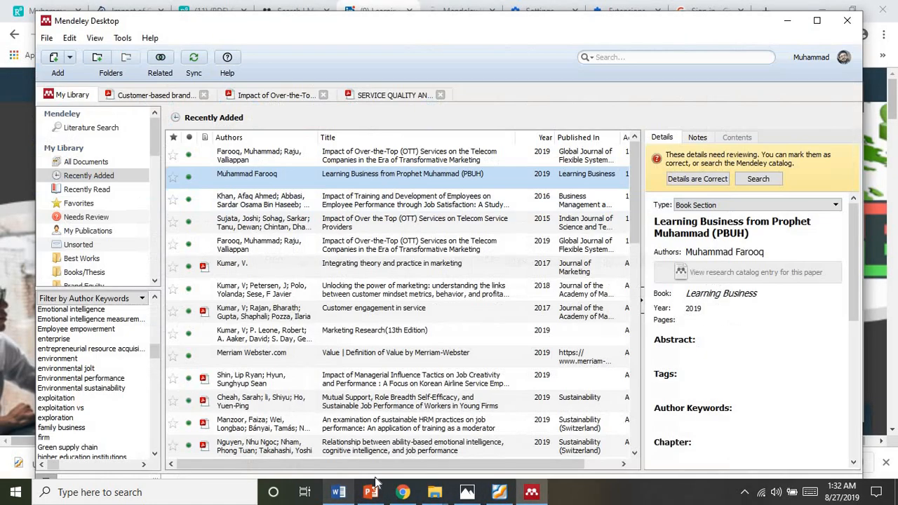
Switch to Chrome and open the Mendeley Web Importer on the ResearchGate page about private universities' libraries in Malaysia
{"action": "left_click", "coordinate": [338, 491]}
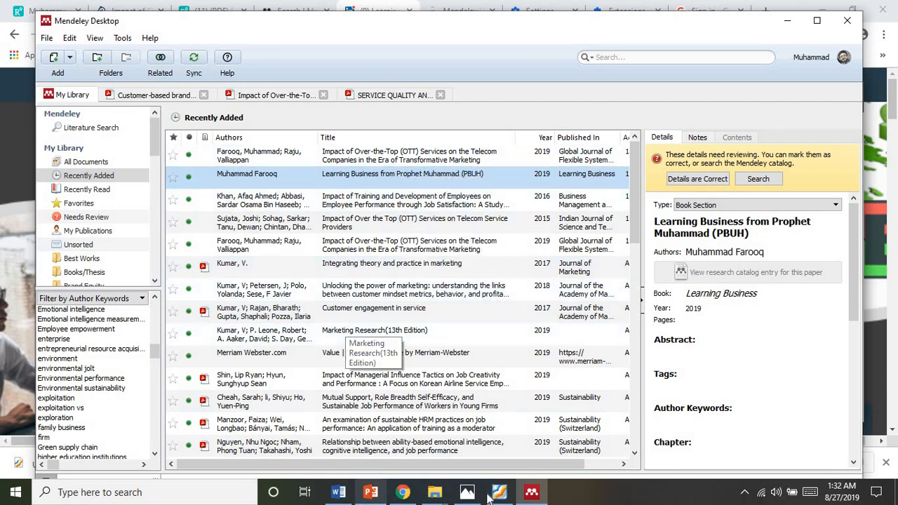
{"action": "left_click", "coordinate": [534, 494]}
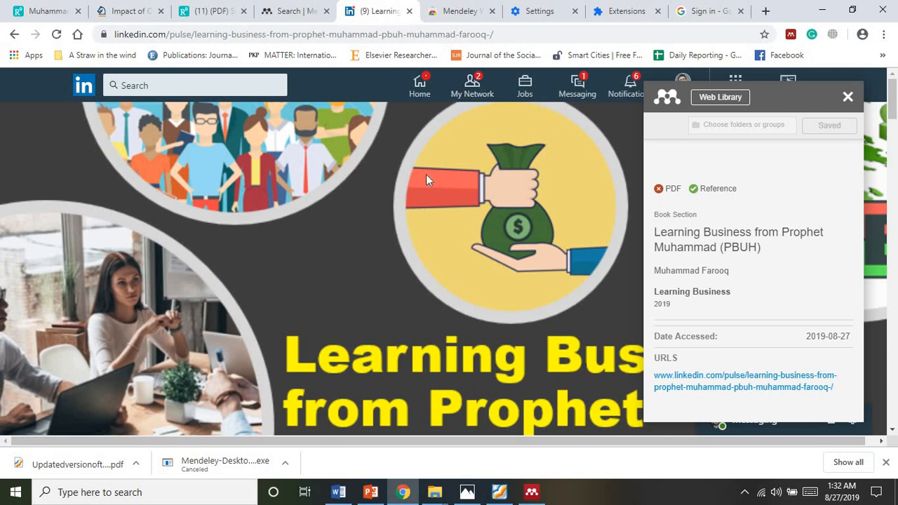
{"action": "left_click", "coordinate": [554, 9]}
{"action": "left_click", "coordinate": [281, 10]}
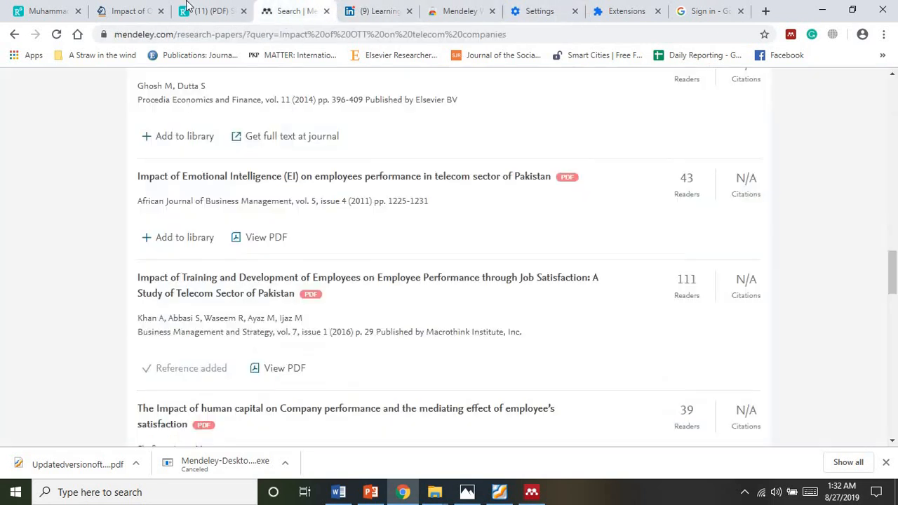
{"action": "left_click", "coordinate": [189, 8]}
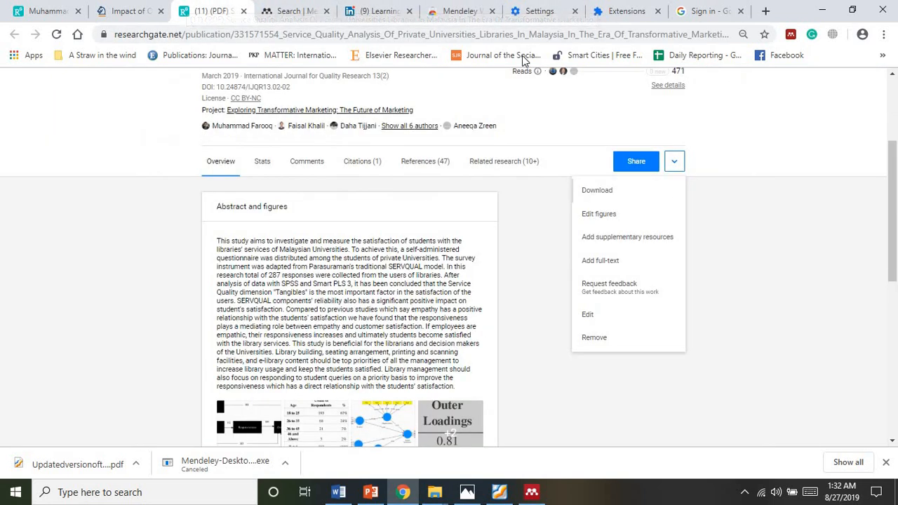
{"action": "left_click", "coordinate": [790, 35]}
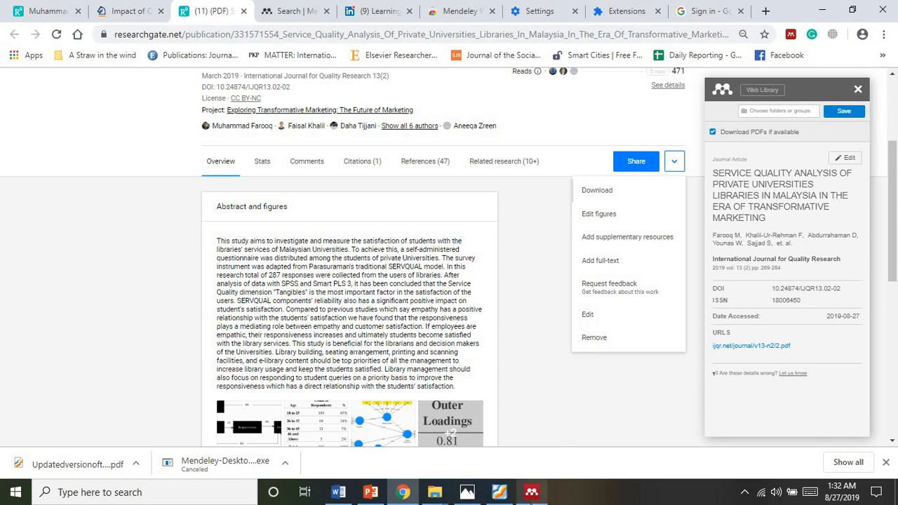
{"action": "mouse_move", "coordinate": [531, 495]}
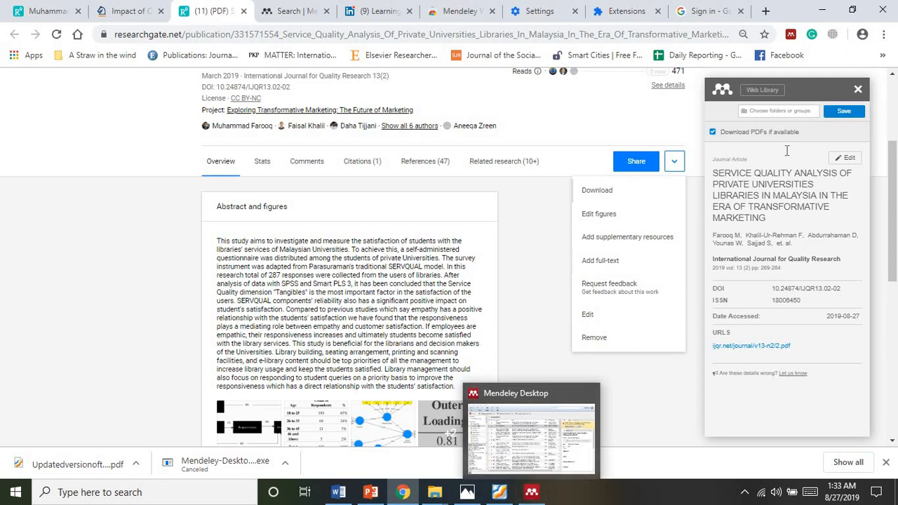
{"action": "left_click", "coordinate": [532, 493]}
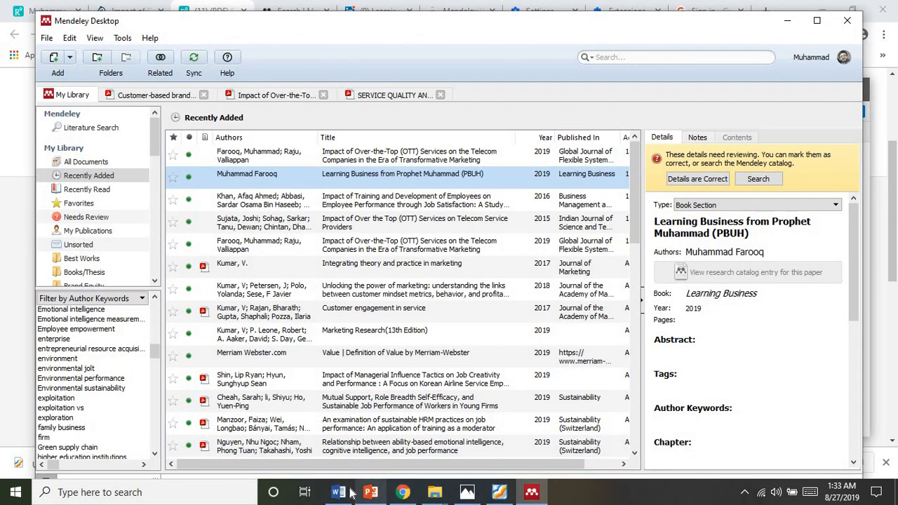
{"action": "left_click", "coordinate": [340, 492]}
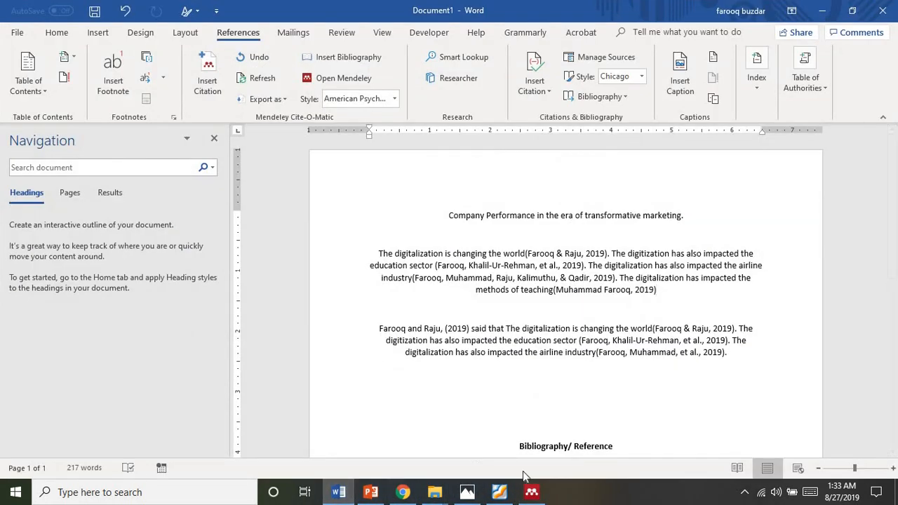
{"action": "left_click", "coordinate": [533, 493]}
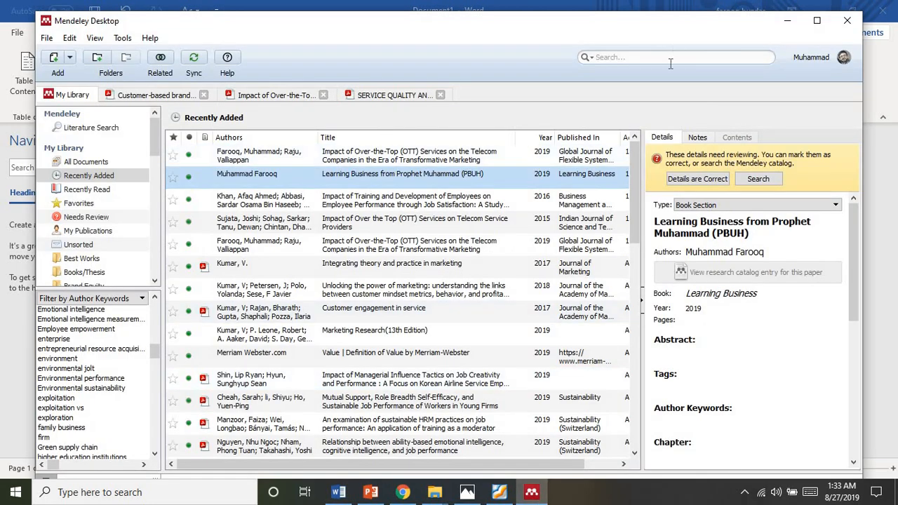
{"action": "left_click", "coordinate": [786, 21]}
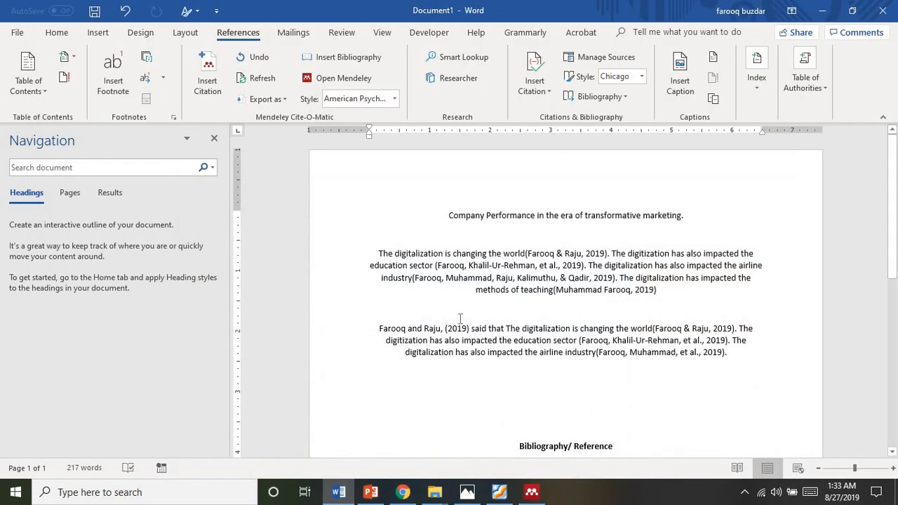
Switch to Mendeley Desktop and create a library folder named "New paper"
{"action": "left_click", "coordinate": [533, 493]}
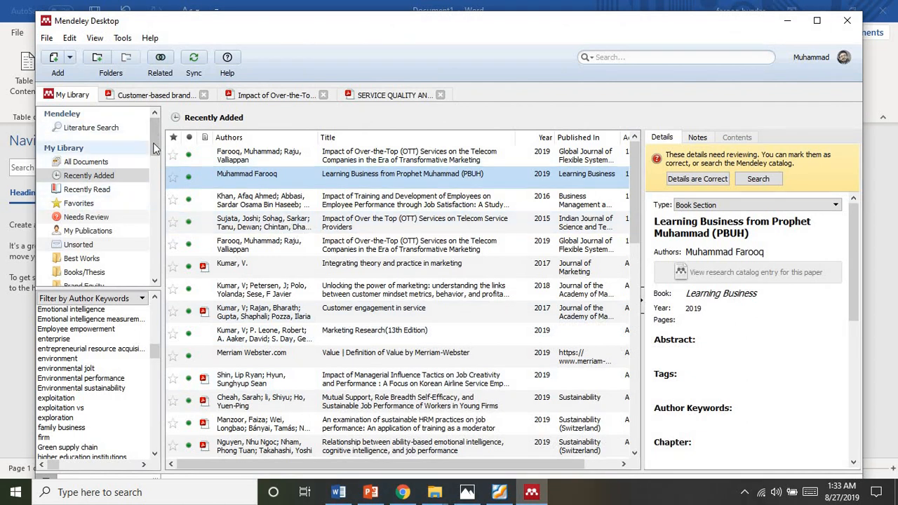
{"action": "left_click_drag", "start_coordinate": [154, 142], "coordinate": [158, 266]}
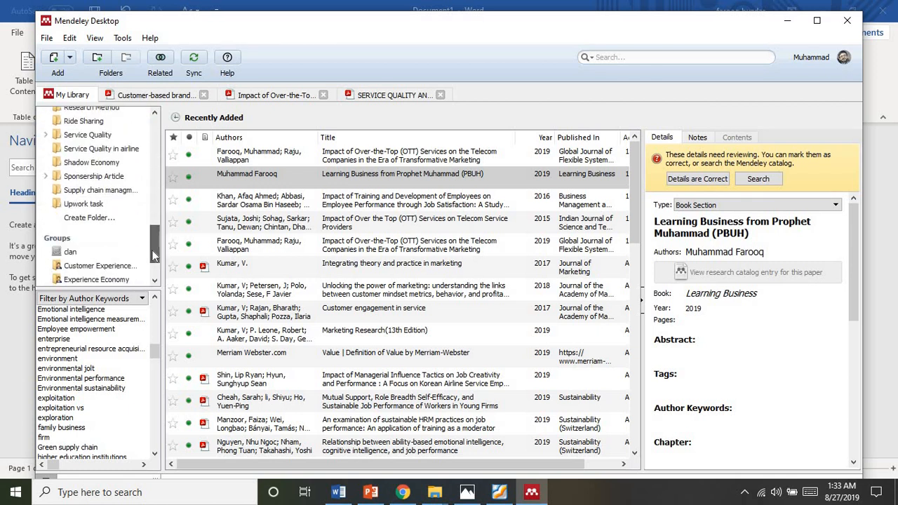
{"action": "left_click", "coordinate": [93, 217]}
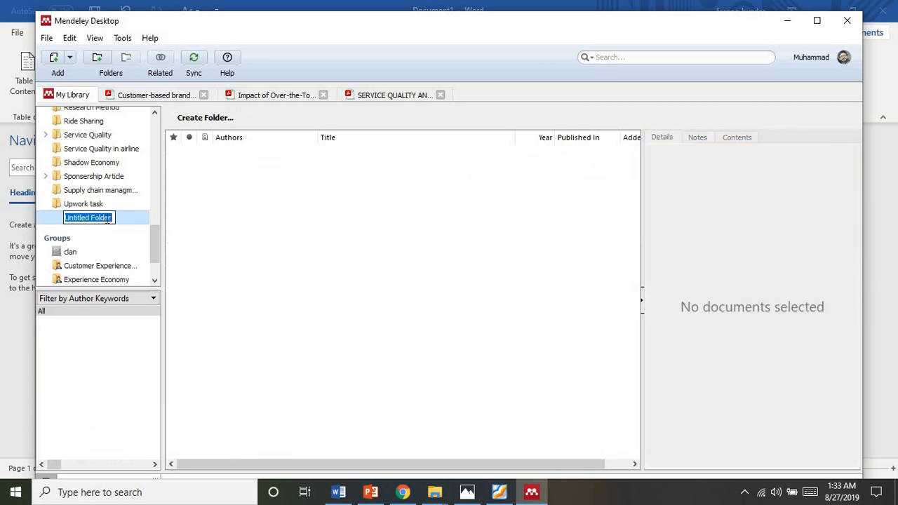
{"action": "key", "text": "BackSpace"}
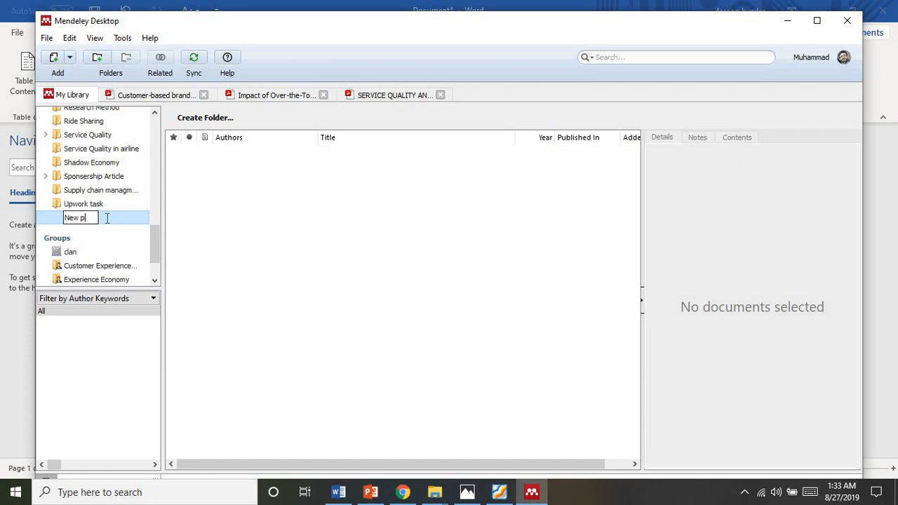
{"action": "type", "text": "New paper"}
{"action": "key", "text": "Return"}
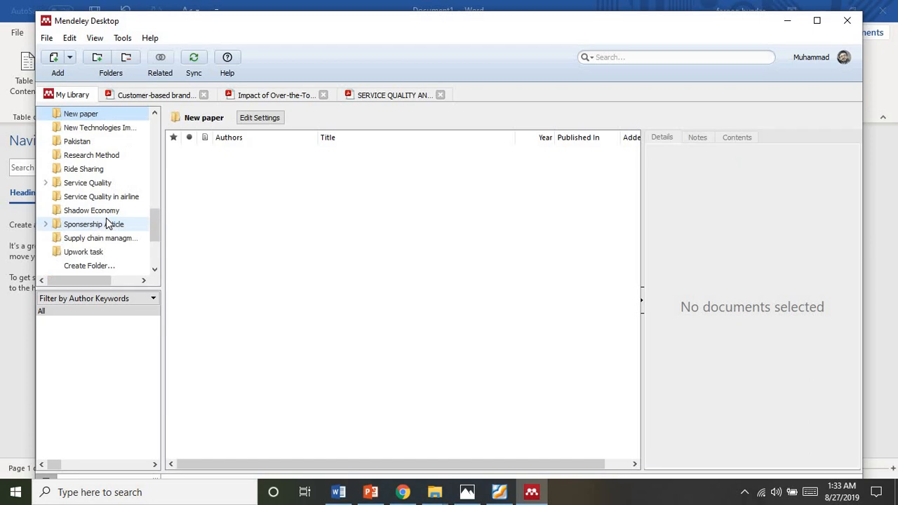
Add the first four entries of All Documents to the "New paper" folder and open that folder
{"action": "scroll", "coordinate": [122, 130], "scroll_direction": "up", "scroll_amount": 10}
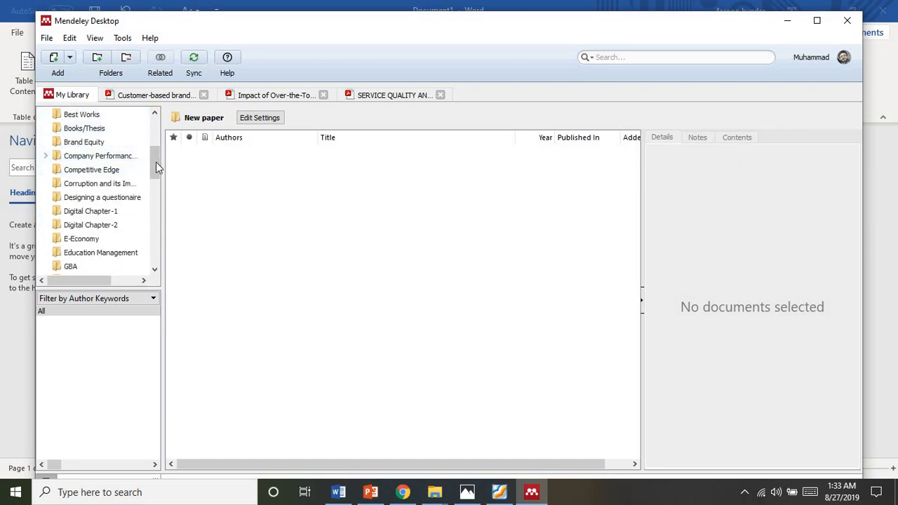
{"action": "left_click", "coordinate": [98, 162]}
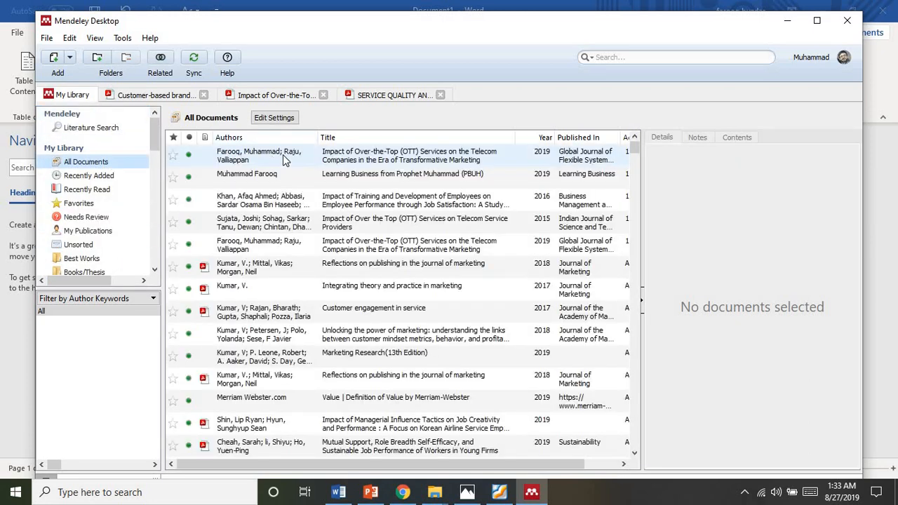
{"action": "left_click", "coordinate": [368, 162]}
{"action": "key", "text": "shift+Down"}
{"action": "key", "text": "shift+Down"}
{"action": "key", "text": "shift+Down"}
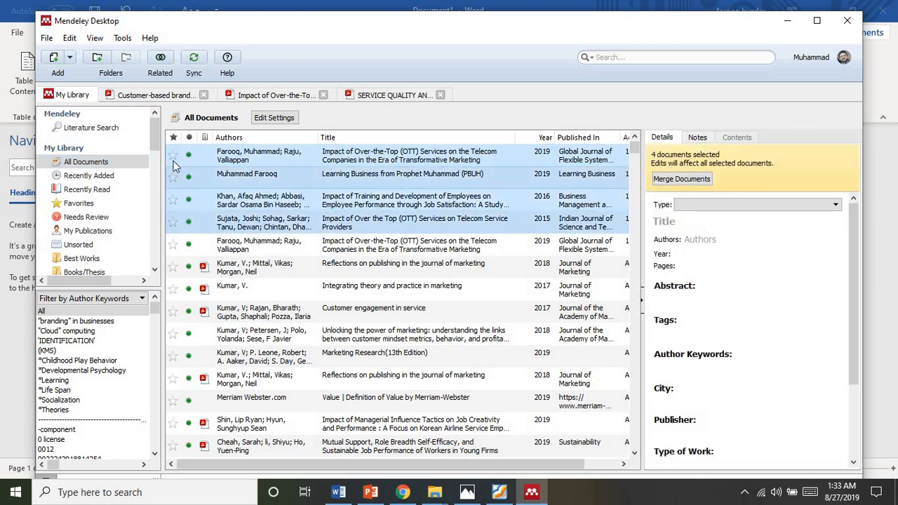
{"action": "left_click_drag", "start_coordinate": [155, 140], "coordinate": [163, 247]}
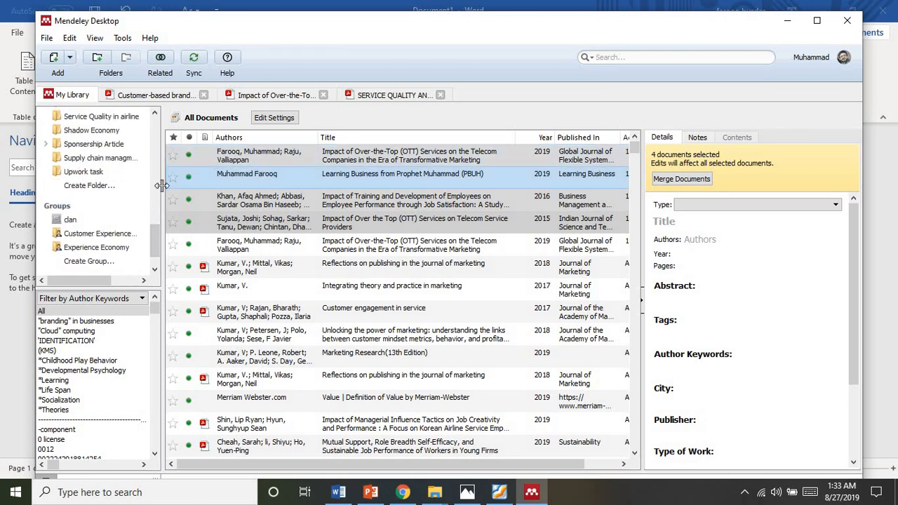
{"action": "left_click_drag", "start_coordinate": [250, 197], "coordinate": [158, 115]}
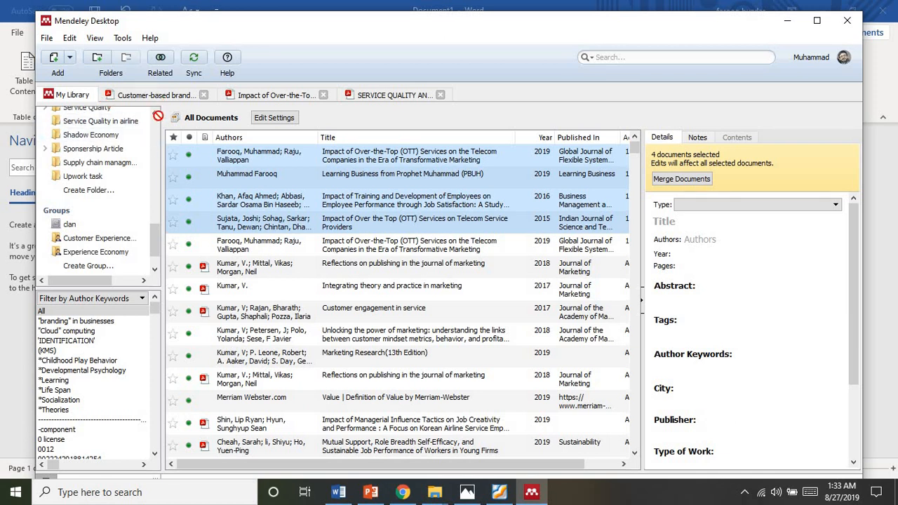
{"action": "left_click_drag", "start_coordinate": [149, 147], "coordinate": [112, 176]}
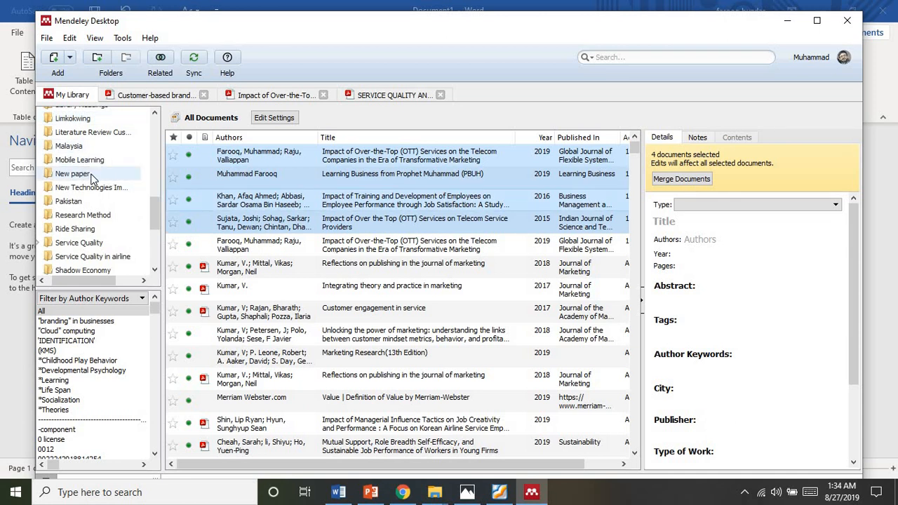
{"action": "left_click", "coordinate": [91, 175]}
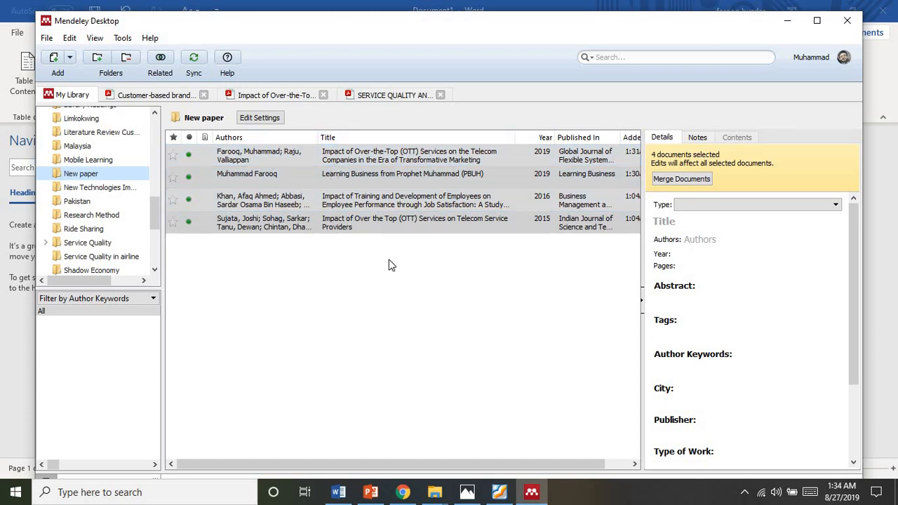
Delete the document "Impact of Over-the-Top (OTT) Services on the Telecom Companies in the Era of Transformative Marketing" listed in the "New paper" folder
{"action": "left_click", "coordinate": [378, 223]}
{"action": "left_click", "coordinate": [382, 162]}
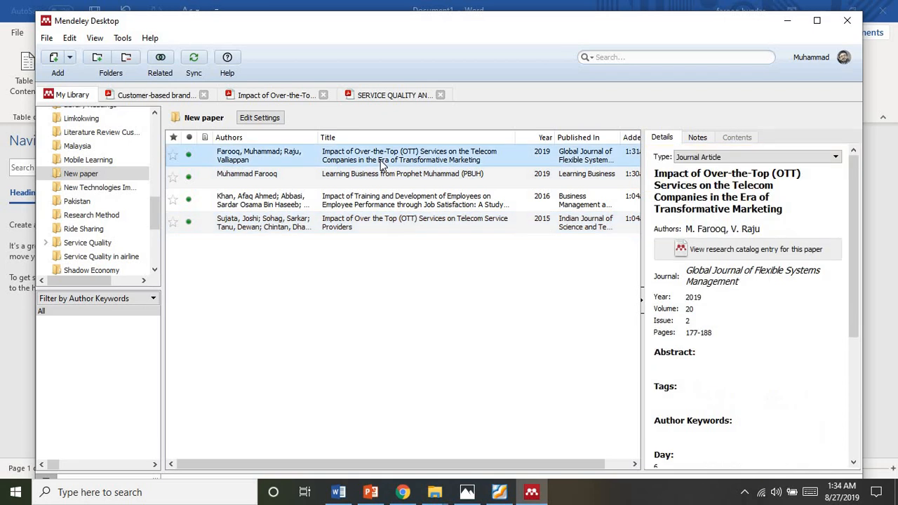
{"action": "right_click", "coordinate": [382, 163]}
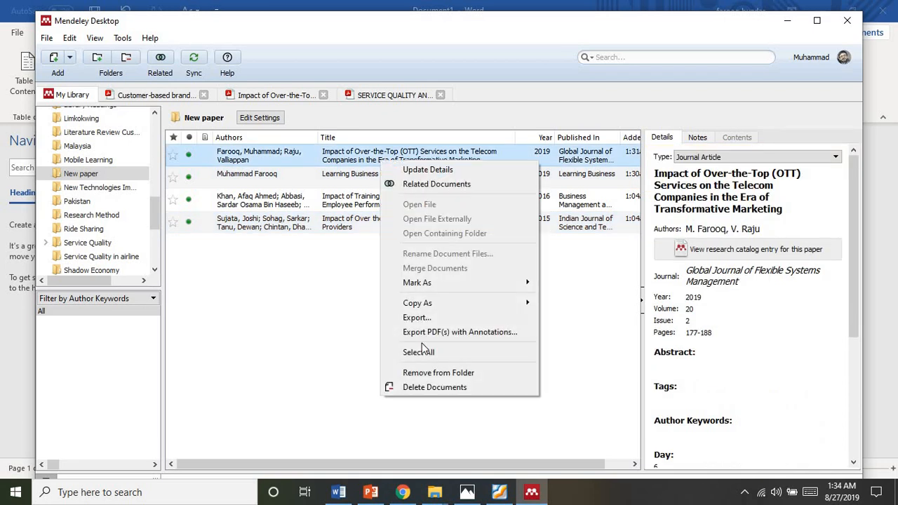
{"action": "left_click", "coordinate": [446, 387]}
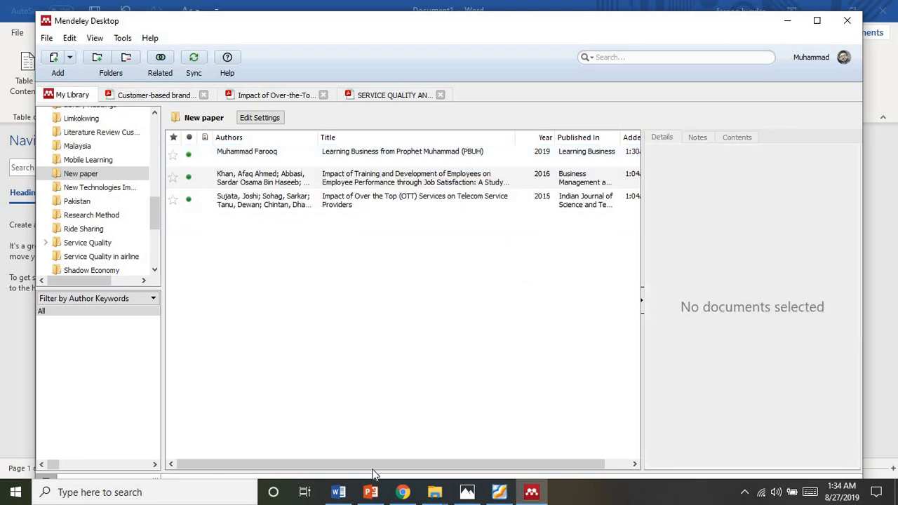
Switch to Word and write "Half" on its own line below the second paragraph
{"action": "left_click", "coordinate": [338, 492]}
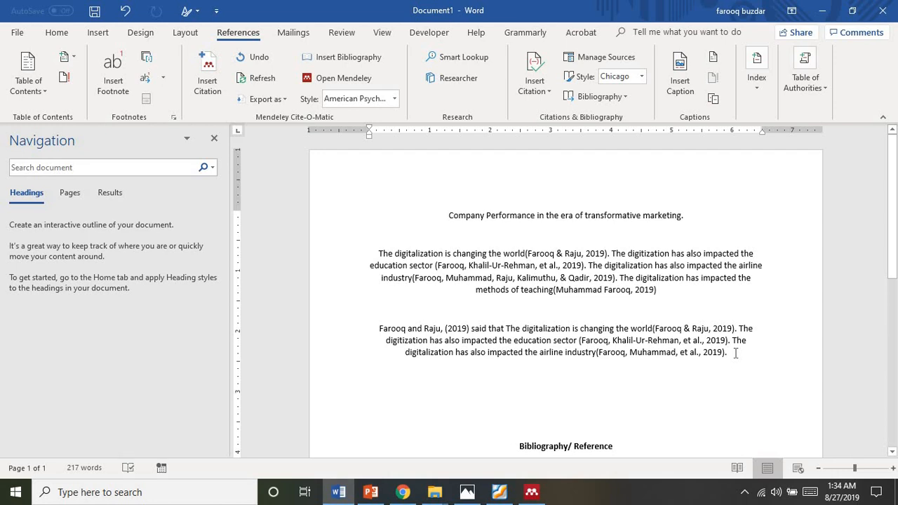
{"action": "key", "text": "ctrl+z"}
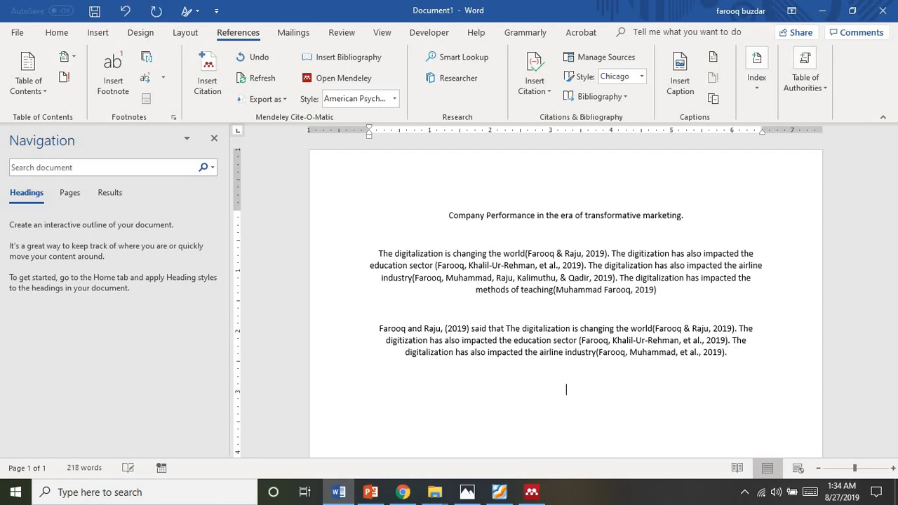
{"action": "type", "text": "Ha"}
{"action": "type", "text": "lf"}
Write a sentence below "Half" that gives the author's full name followed by "is a great researcher"
{"action": "type", "text": "uhammad Farooq "}
{"action": "type", "text": "is a"}
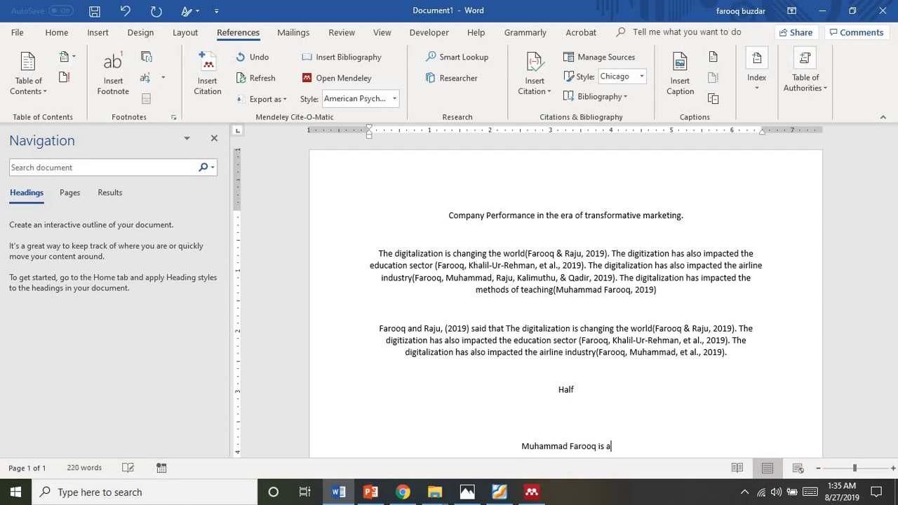
{"action": "type", "text": " great w"}
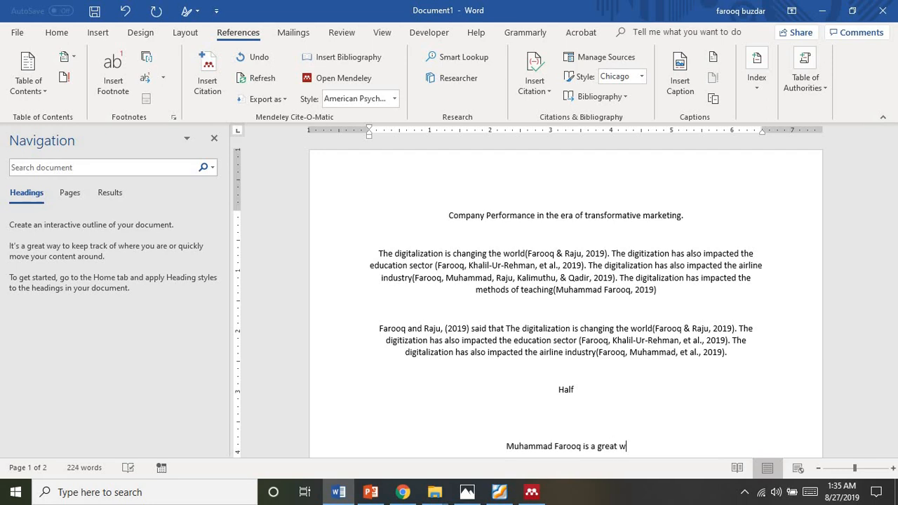
{"action": "key", "text": "BackSpace"}
{"action": "type", "text": "researcher"}
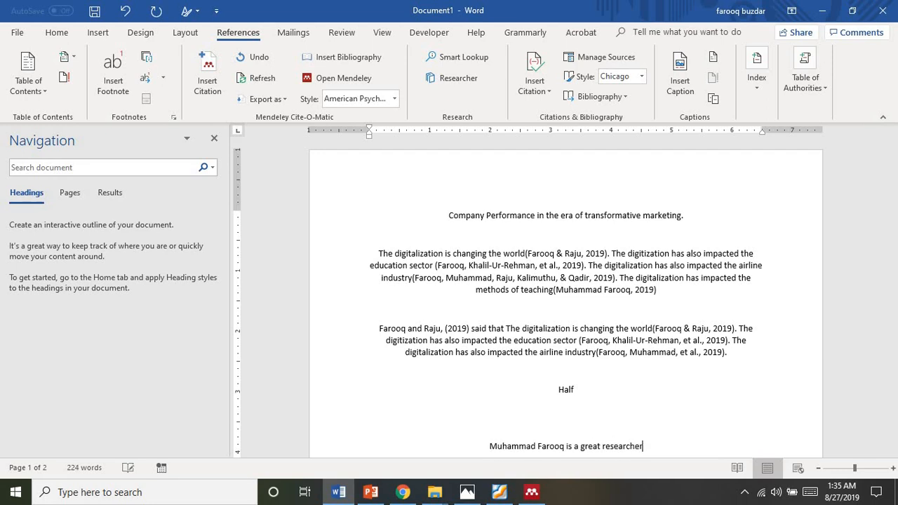
Append a manual in-text citation in parentheses after "researcher", with the author's surname followed by "et al, 2019"
{"action": "type", "text": " ( Farooq"}
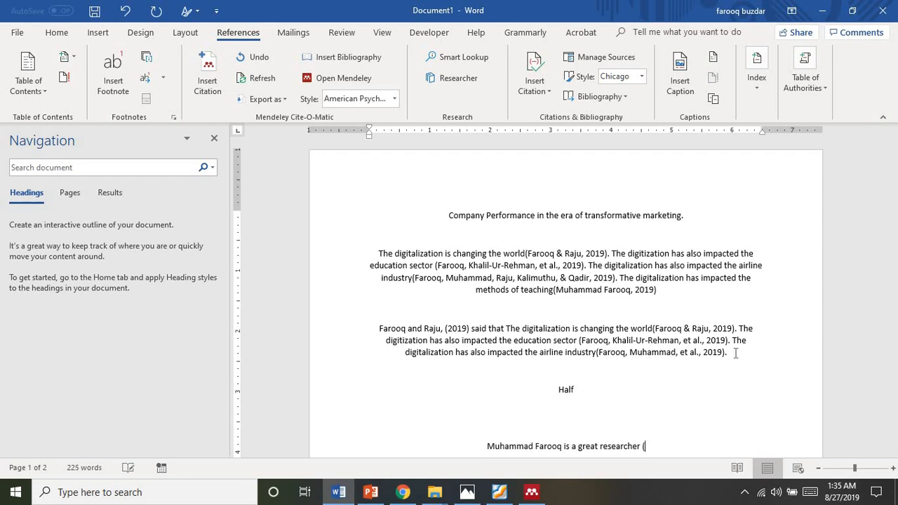
{"action": "type", "text": ", e"}
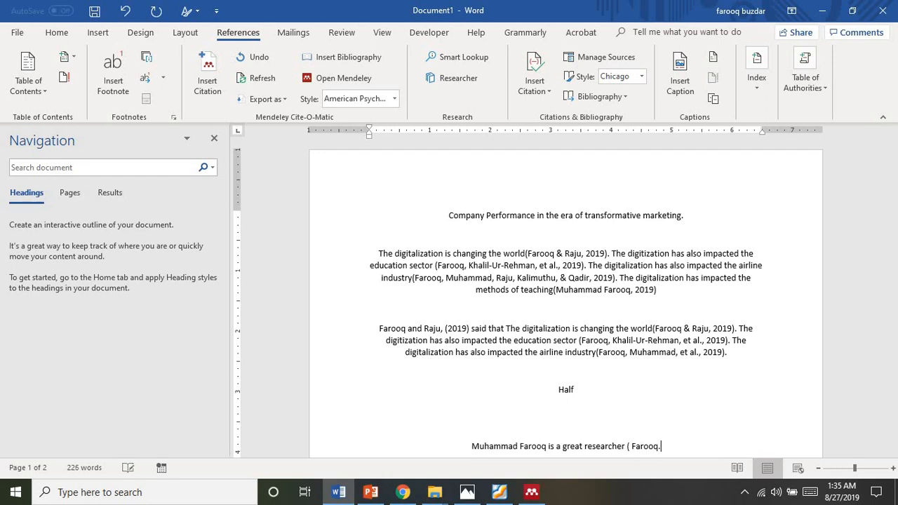
{"action": "key", "text": "BackSpace"}
{"action": "key", "text": "BackSpace"}
{"action": "key", "text": "BackSpace"}
{"action": "type", "text": "et al"}
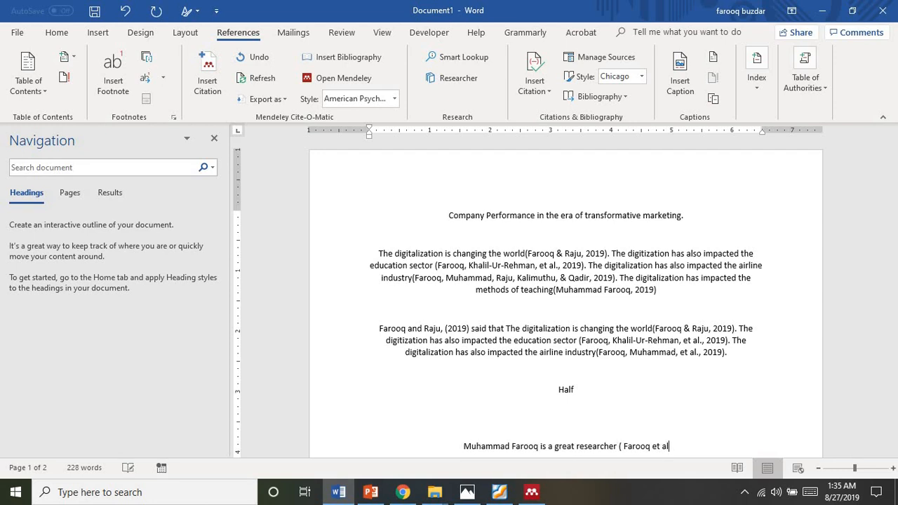
{"action": "type", "text": ", 2019"}
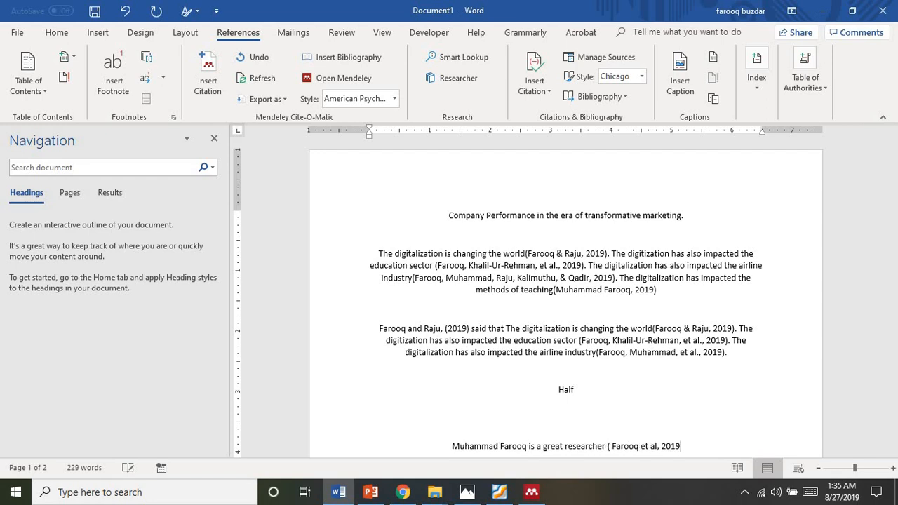
{"action": "type", "text": ")"}
Add the heading "Bibliography" below the sentence about the researcher and correct its spelling
{"action": "key", "text": "Return"}
{"action": "key", "text": "Return"}
{"action": "type", "text": "Bi"}
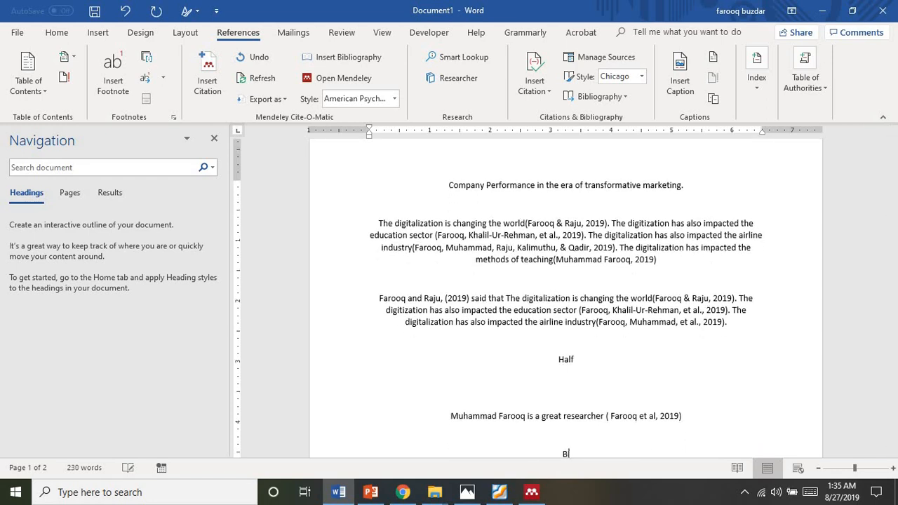
{"action": "type", "text": "n"}
{"action": "key", "text": "BackSpace"}
{"action": "type", "text": "bliography."}
{"action": "scroll", "coordinate": [565, 291], "scroll_direction": "down", "scroll_amount": 1}
{"action": "key", "text": "BackSpace"}
{"action": "key", "text": "BackSpace"}
{"action": "key", "text": "Return"}
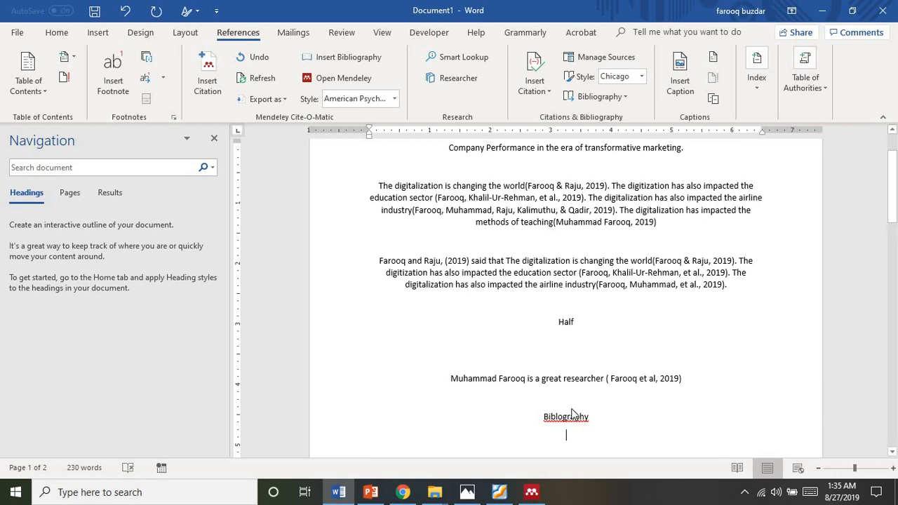
{"action": "right_click", "coordinate": [573, 415]}
{"action": "left_click", "coordinate": [562, 410]}
{"action": "right_click", "coordinate": [563, 415]}
{"action": "left_click", "coordinate": [636, 277]}
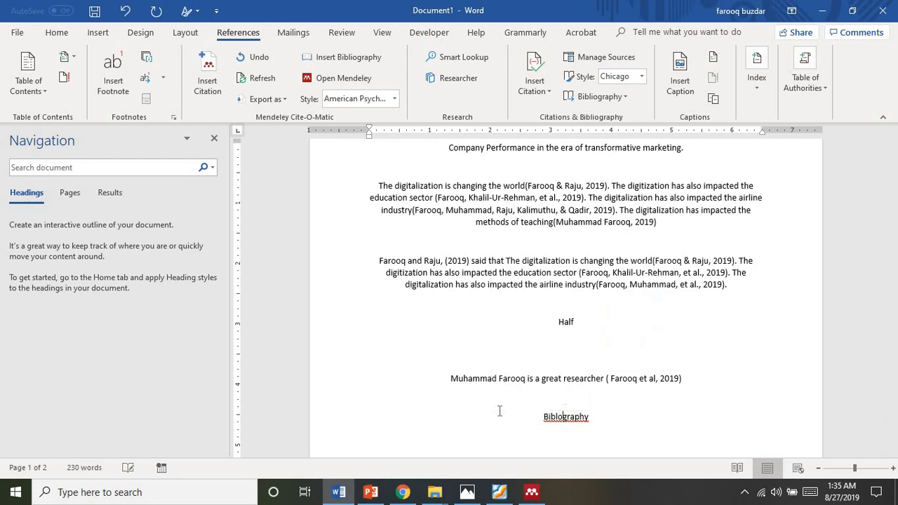
Copy the formatted citation of "Impact of Training and Development of Employees on Employee Performance" from Mendeley Desktop and paste it under the Bibliography heading in Word
{"action": "left_click", "coordinate": [531, 491]}
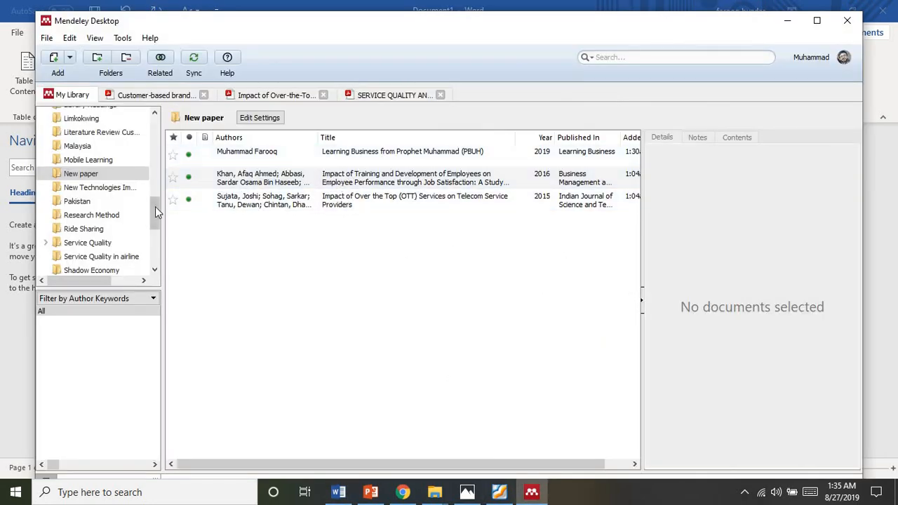
{"action": "right_click", "coordinate": [257, 182]}
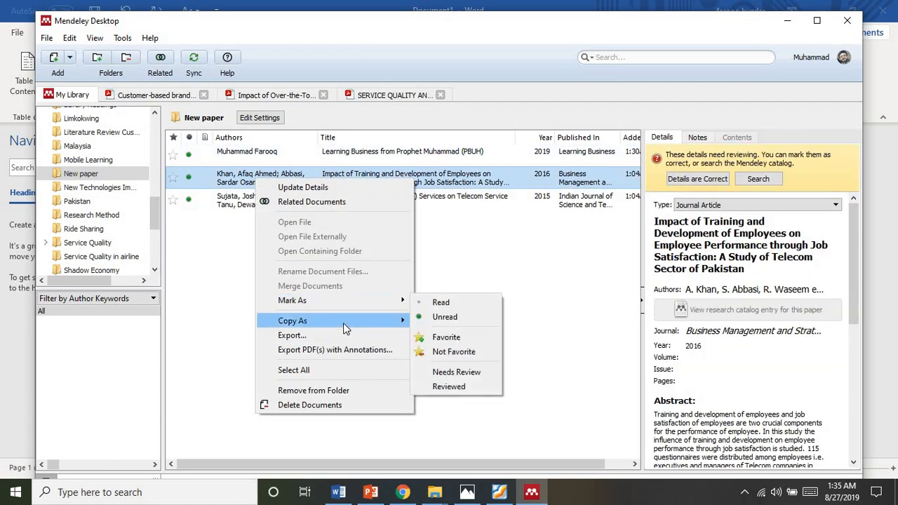
{"action": "mouse_move", "coordinate": [343, 322]}
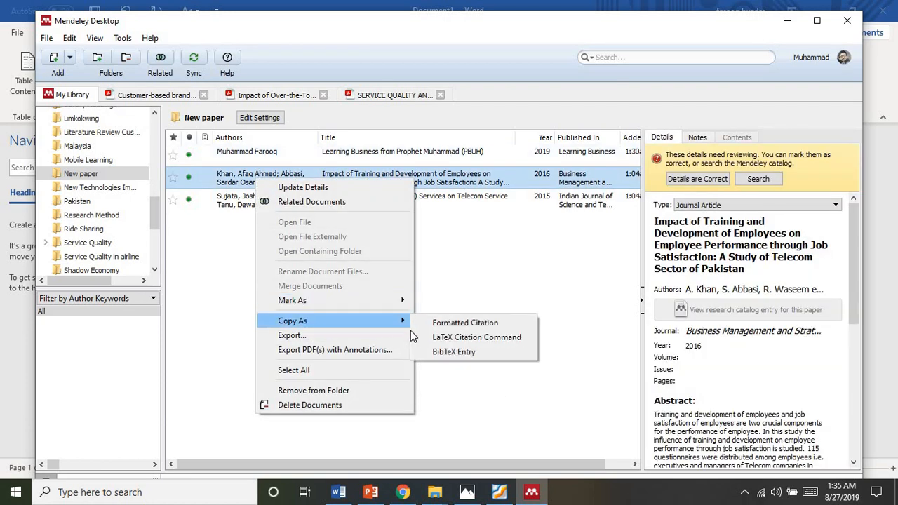
{"action": "left_click", "coordinate": [465, 324]}
{"action": "left_click", "coordinate": [787, 20]}
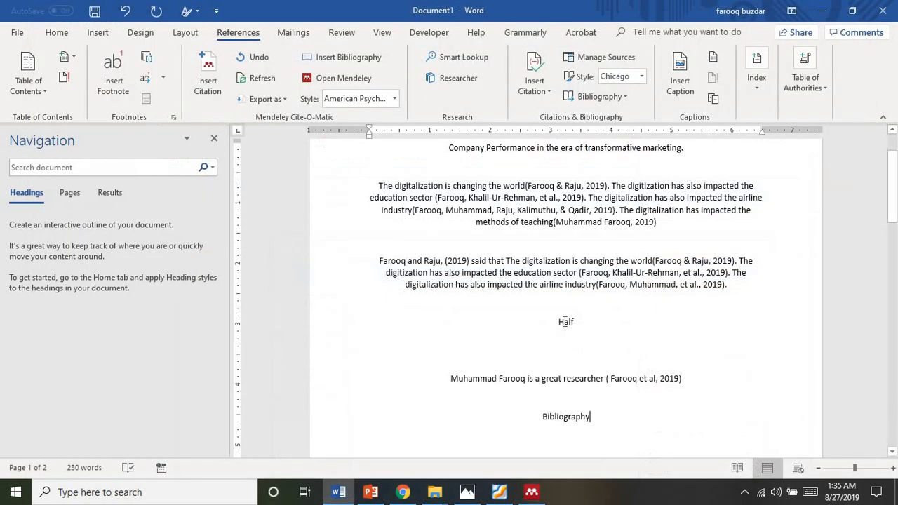
{"action": "key", "text": "Return"}
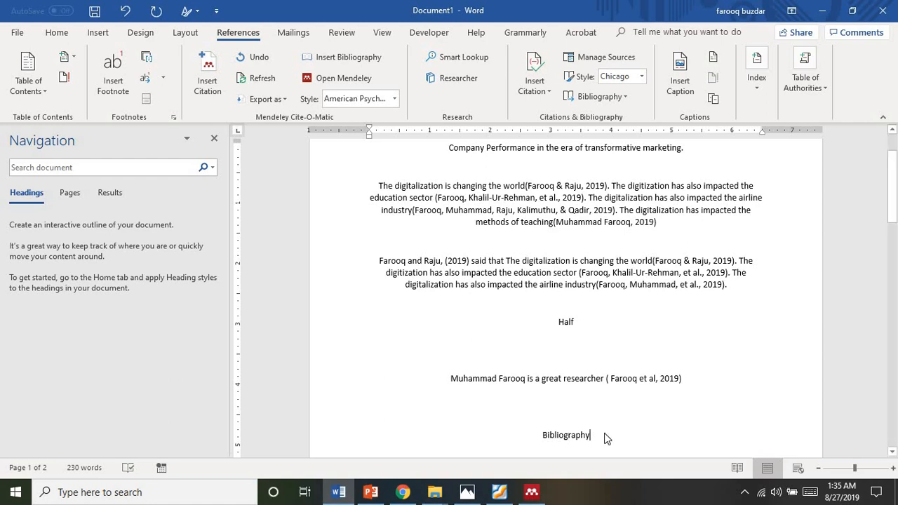
{"action": "key", "text": "Return"}
{"action": "type", "text": "Khan, A. A. et al. (2016) ‘Impact of Training and Development of Employees on Employee Performance through Job Satisfaction: A Study of Telecom Sector of Pakistan’, Business Management and Strategy. doi: 10.5296/bms.v7i1.9024."}
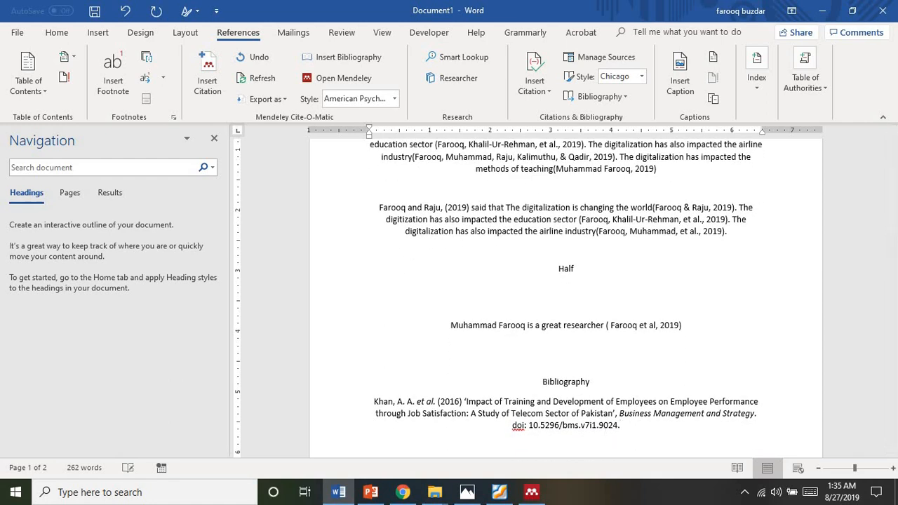
Copy the formatted citation of "Impact of Over the Top (OTT) Services on Telecom Service Providers" from Mendeley Desktop and paste it below the first bibliography entry in Word
{"action": "left_click", "coordinate": [531, 492]}
{"action": "right_click", "coordinate": [322, 200]}
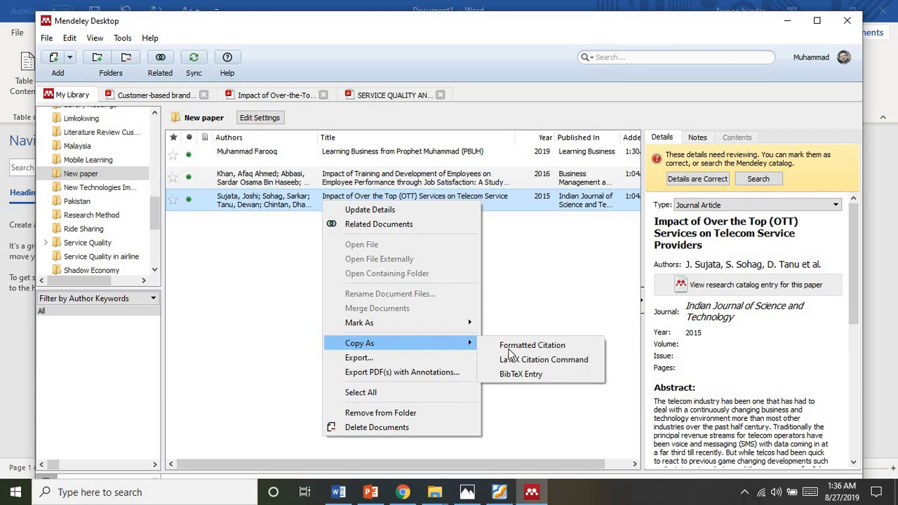
{"action": "left_click", "coordinate": [523, 341]}
{"action": "left_click", "coordinate": [338, 492]}
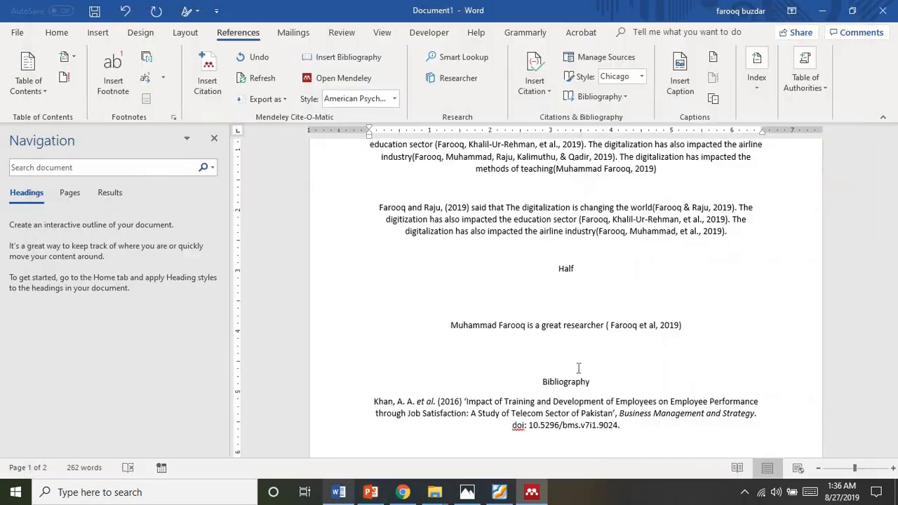
{"action": "type", "text": "Sujata, J. et al. (2015) ‘Impact of Over the Top (OTT) Services on Telecom Service Providers’, Indian Journal of Science and Technology. doi: 10.17485/ijst/2015/v8is4/62238."}
{"action": "scroll", "coordinate": [668, 364], "scroll_direction": "down", "scroll_amount": 3}
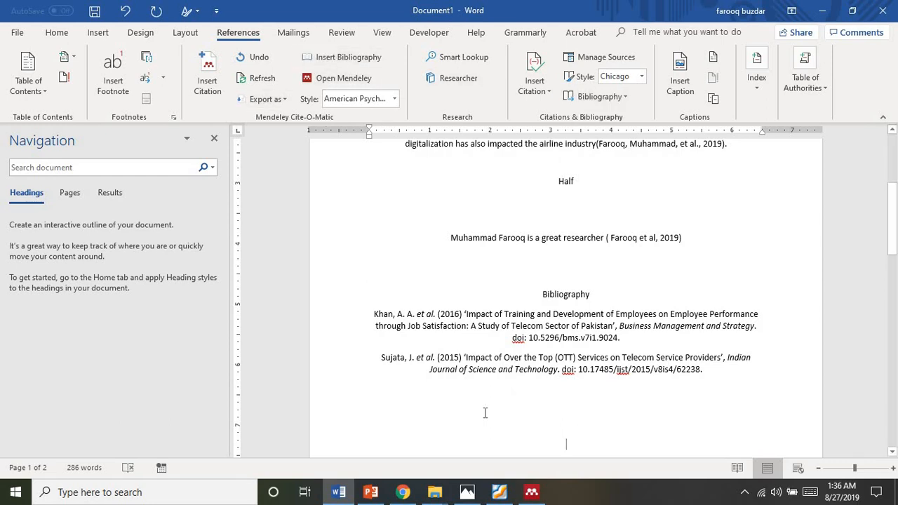
Minimise Mendeley Desktop and switch to the PowerPoint slide show to review the Course Outline slide
{"action": "left_click", "coordinate": [532, 492]}
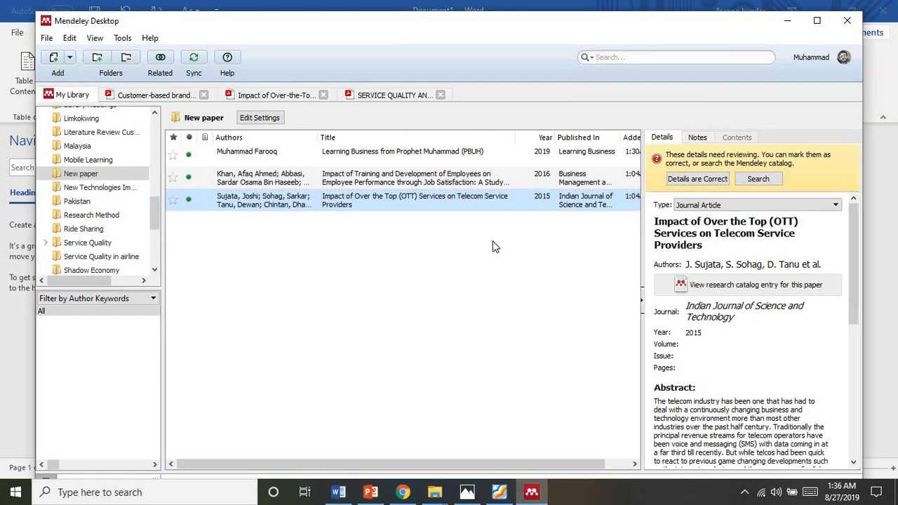
{"action": "left_click", "coordinate": [787, 19]}
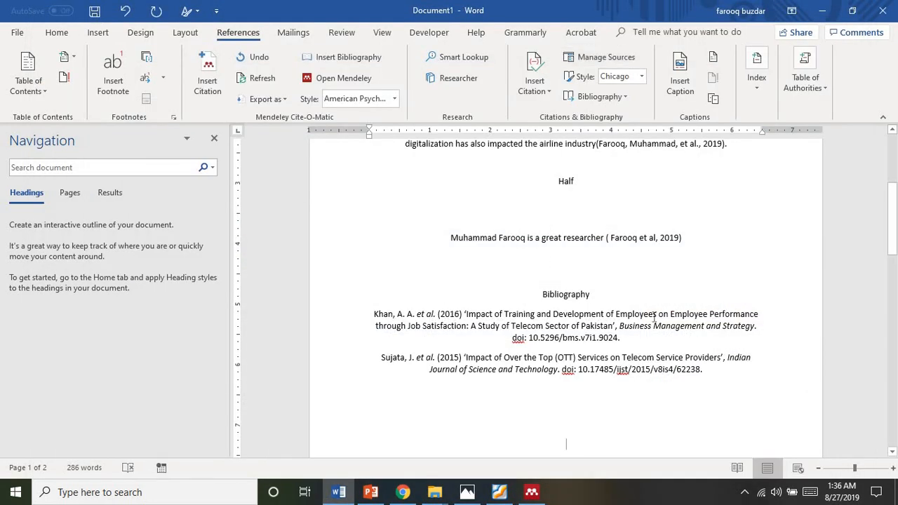
{"action": "mouse_move", "coordinate": [371, 497]}
{"action": "left_click", "coordinate": [378, 421]}
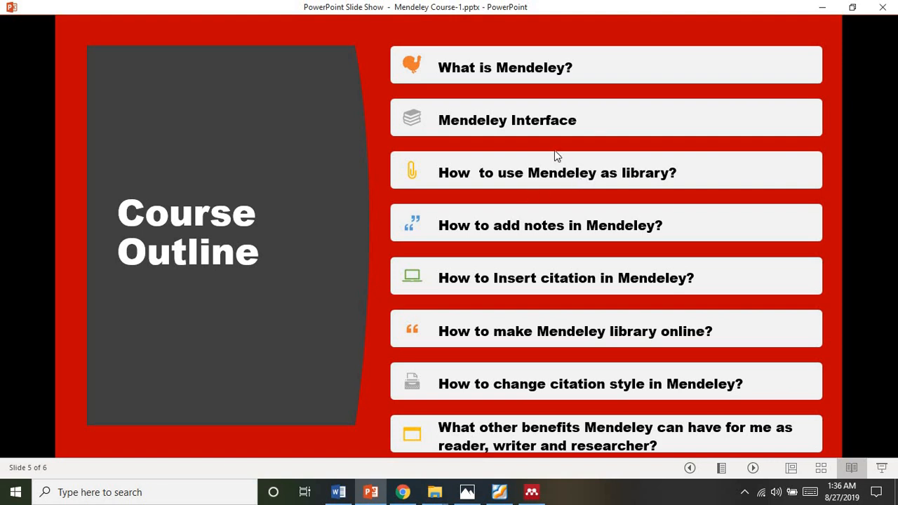
Switch back to Mendeley Desktop and list all documents in the library
{"action": "left_click", "coordinate": [531, 492]}
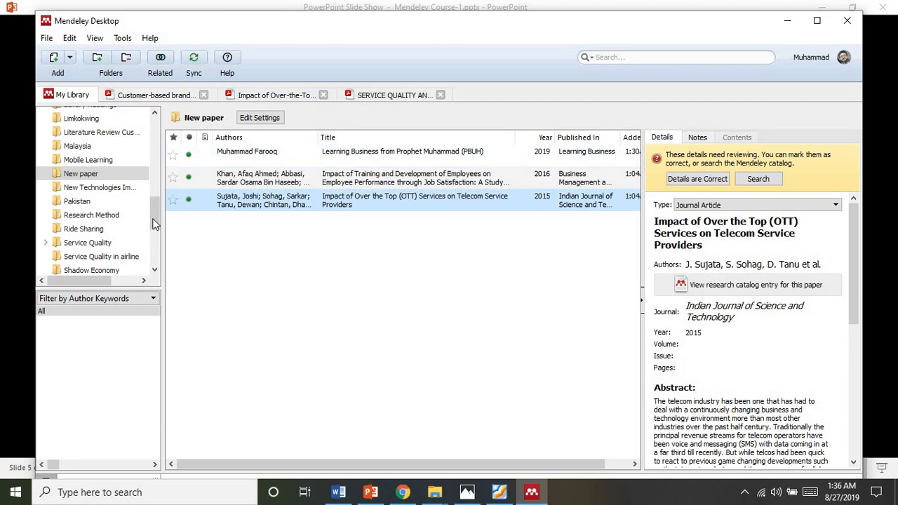
{"action": "scroll", "coordinate": [105, 175], "scroll_direction": "up", "scroll_amount": 10}
{"action": "left_click", "coordinate": [107, 174]}
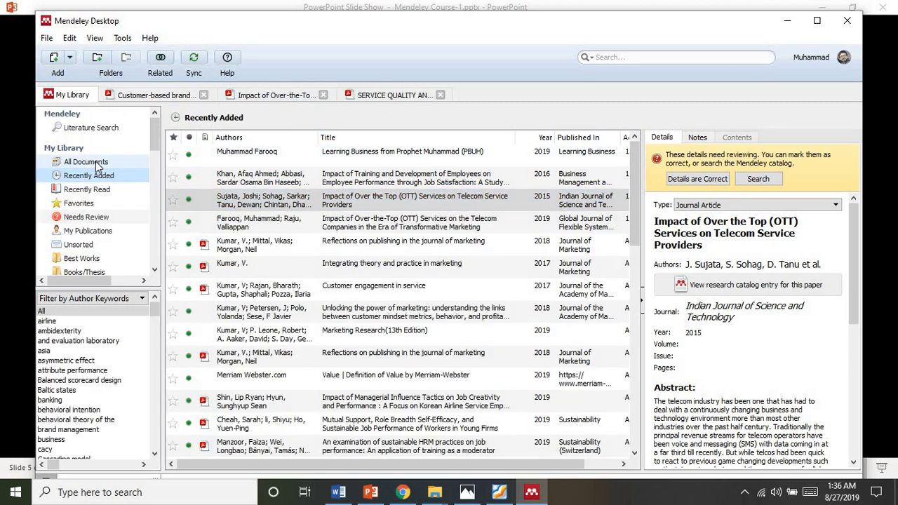
{"action": "left_click", "coordinate": [96, 162]}
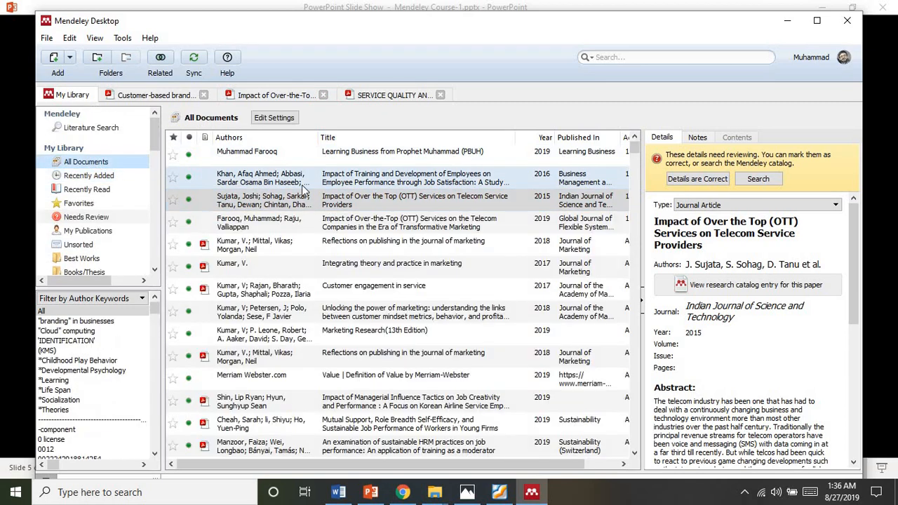
Try to open the papers "Reflections on publishing in the journal of marketing", "Customer engagement in service" and "Integrating theory and practice in marketing", then dismiss the notice
{"action": "double_click", "coordinate": [307, 250]}
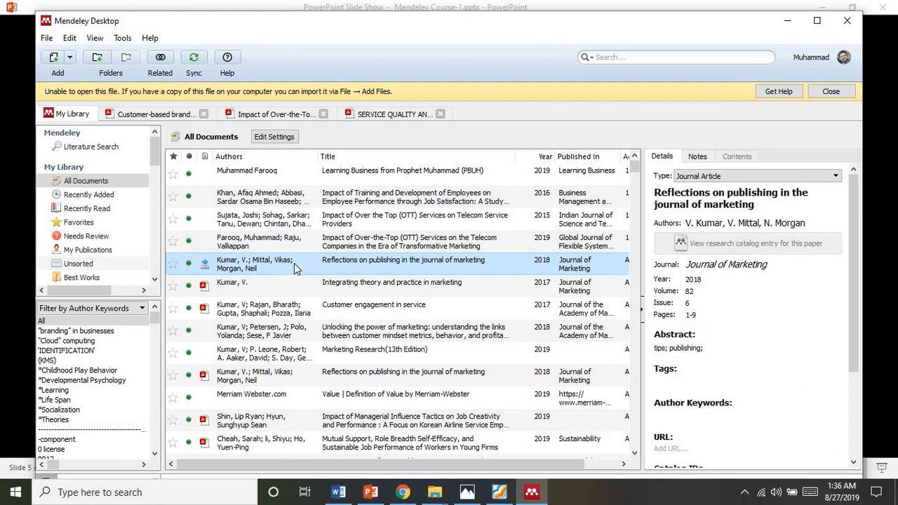
{"action": "left_click", "coordinate": [304, 287]}
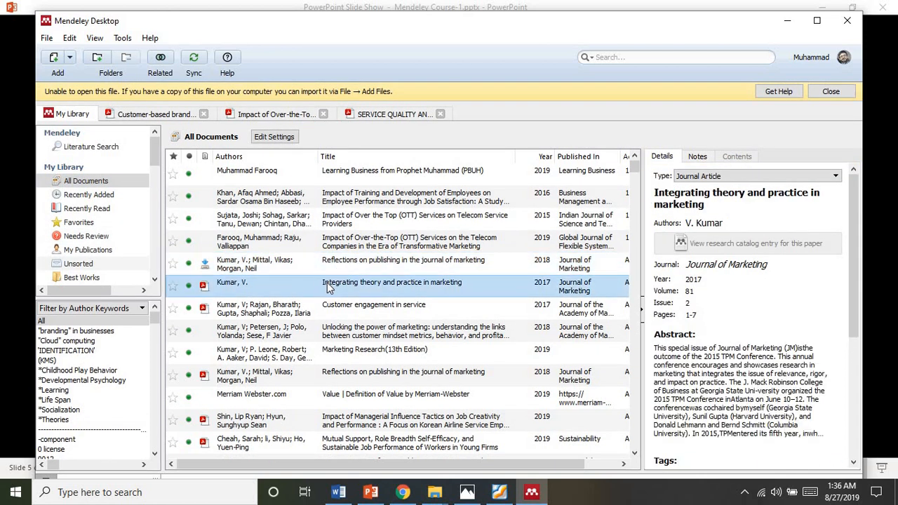
{"action": "double_click", "coordinate": [342, 311]}
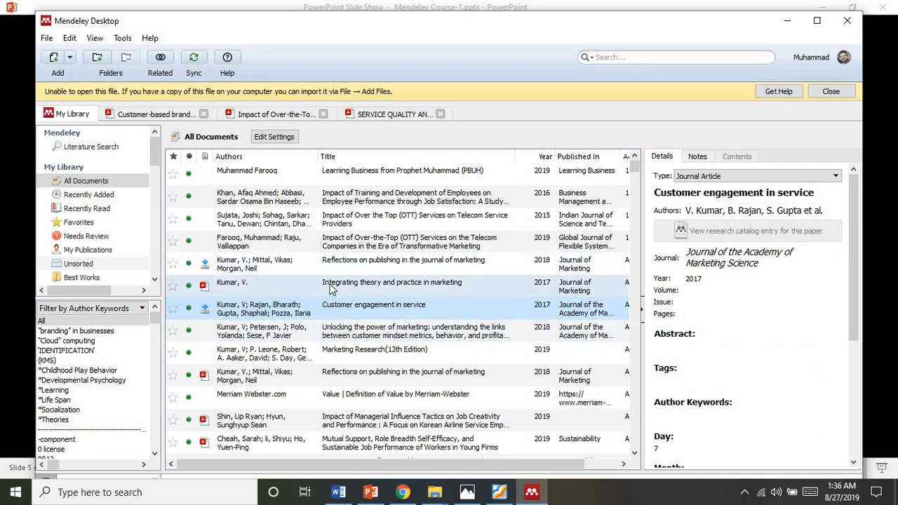
{"action": "double_click", "coordinate": [330, 286]}
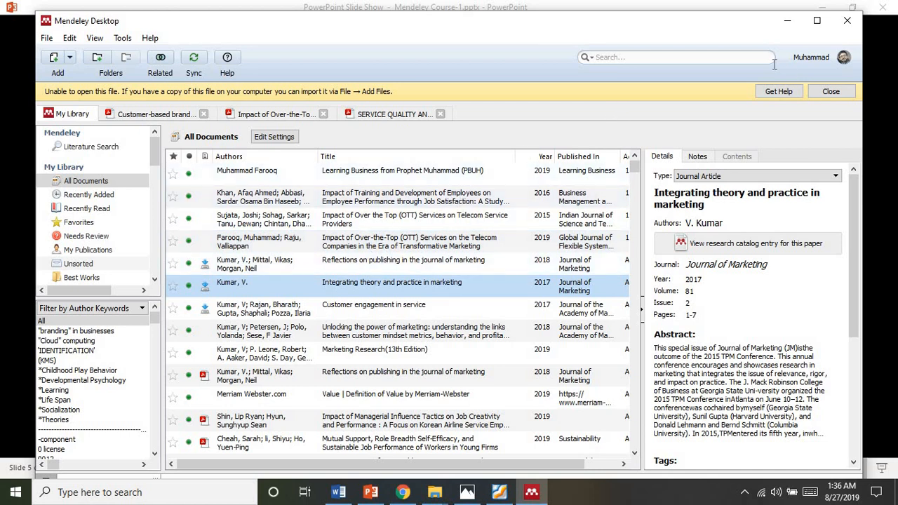
{"action": "left_click", "coordinate": [827, 94]}
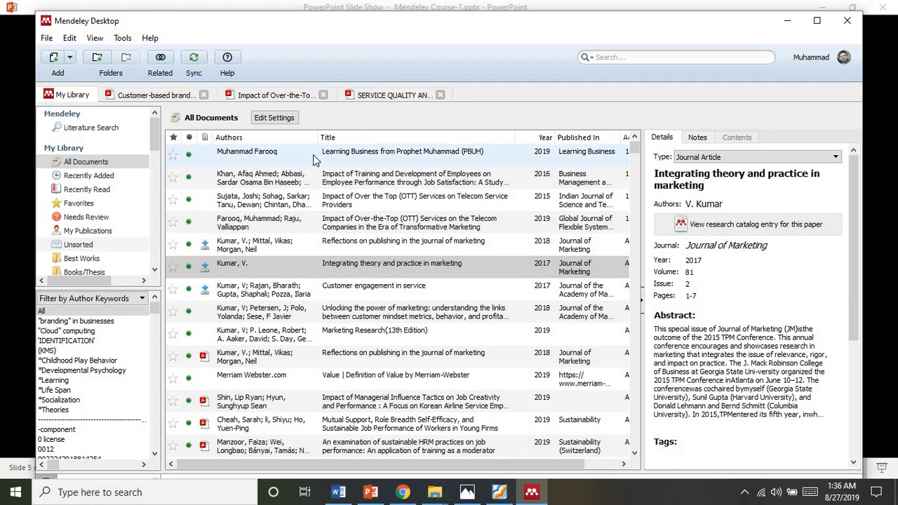
Sort the documents by attached file and open the paper "Comprehensive performance measurement systems design and organizational effectiveness" at its title page
{"action": "left_click", "coordinate": [205, 137]}
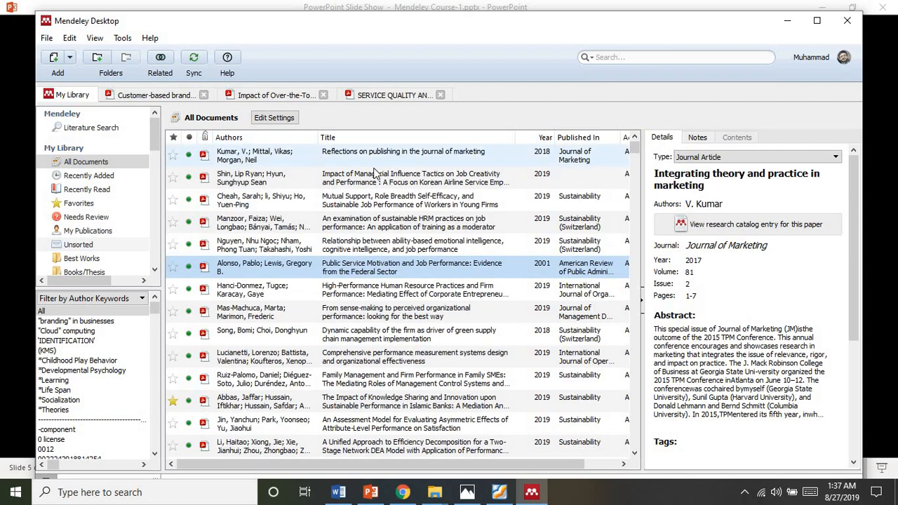
{"action": "double_click", "coordinate": [364, 357]}
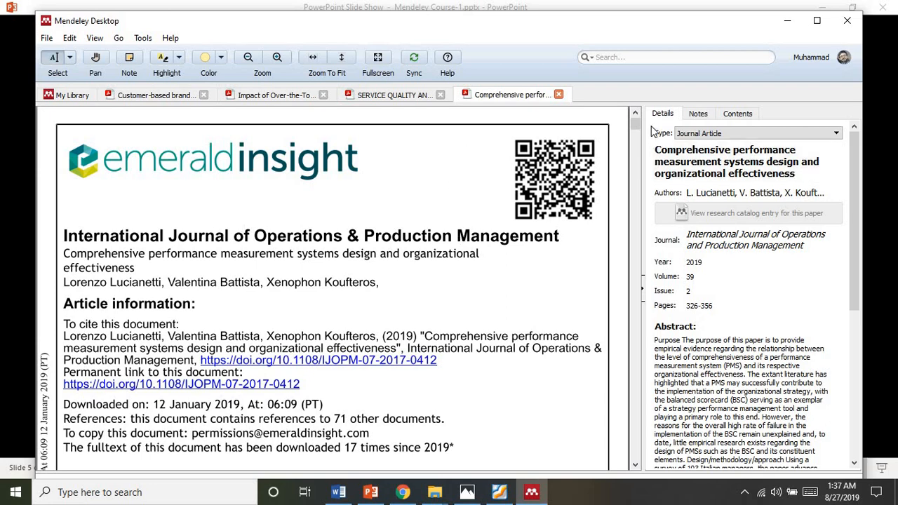
{"action": "left_click_drag", "start_coordinate": [635, 127], "coordinate": [635, 133]}
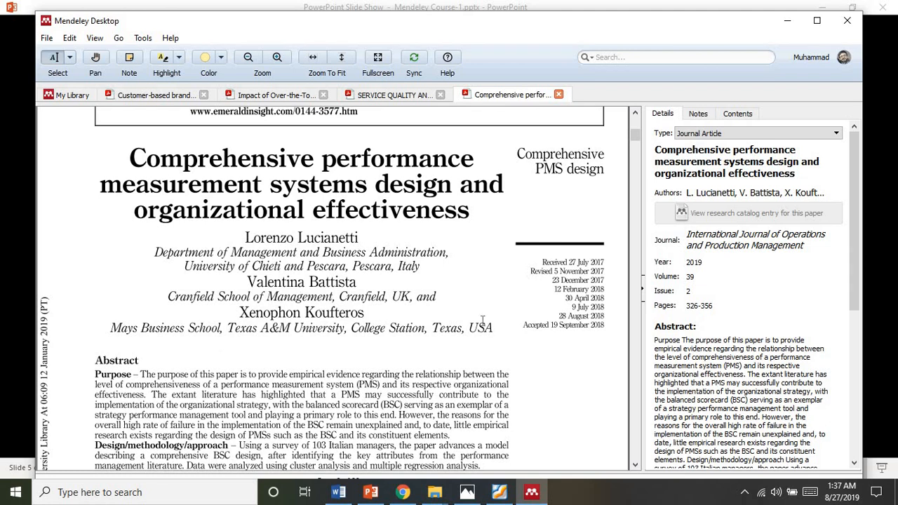
Read through the paper's author affiliations and abstract, selecting part of "performance measurement" in the Purpose paragraph
{"action": "left_click_drag", "start_coordinate": [487, 322], "coordinate": [384, 267]}
{"action": "left_click", "coordinate": [244, 361]}
{"action": "left_click_drag", "start_coordinate": [251, 385], "coordinate": [315, 385]}
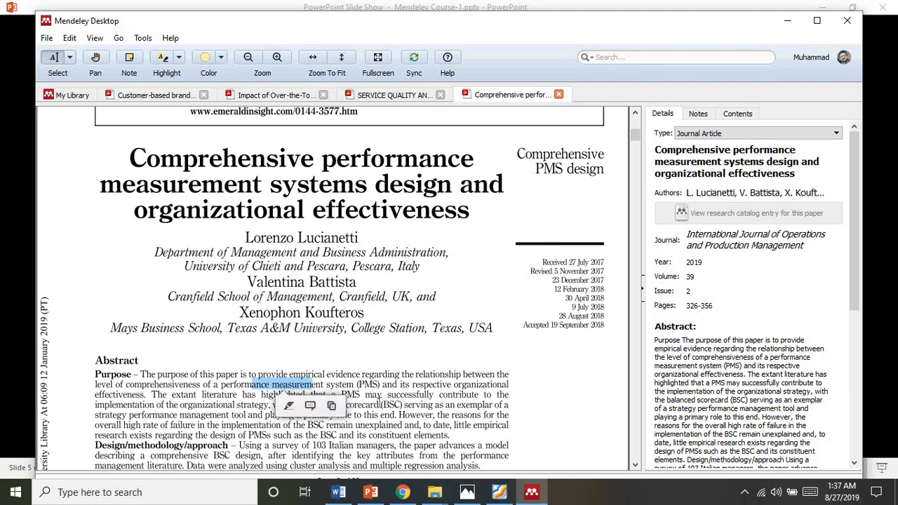
{"action": "scroll", "coordinate": [381, 404], "scroll_direction": "down", "scroll_amount": 4}
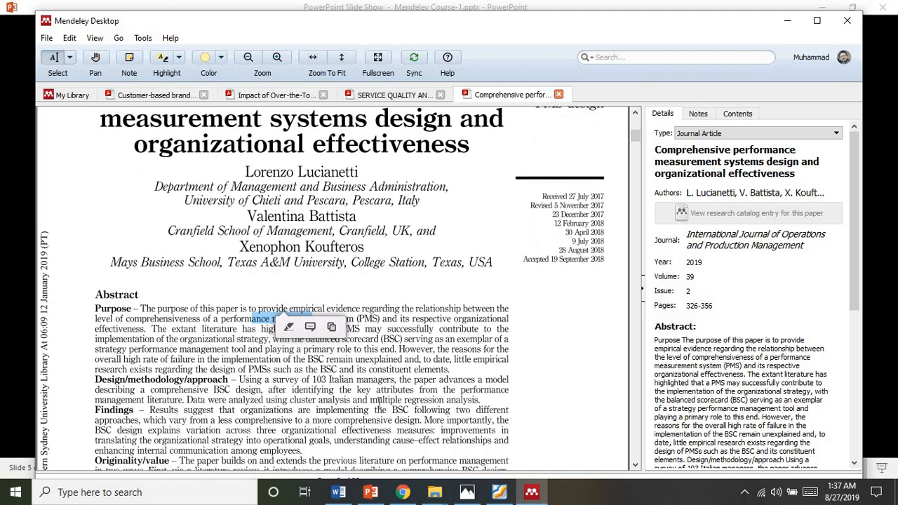
{"action": "scroll", "coordinate": [378, 401], "scroll_direction": "down", "scroll_amount": 1}
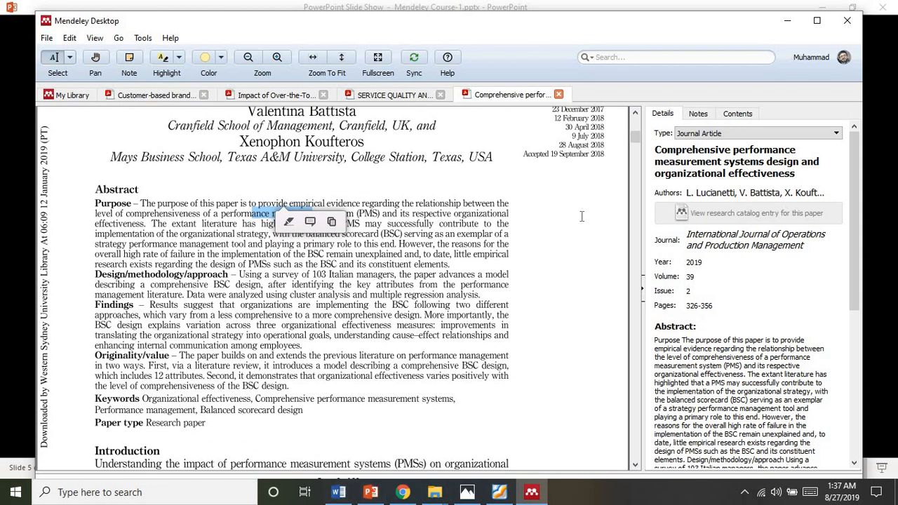
Write the general note "This paper was written by a USA author he worked on PSM." for the open paper
{"action": "left_click", "coordinate": [698, 113]}
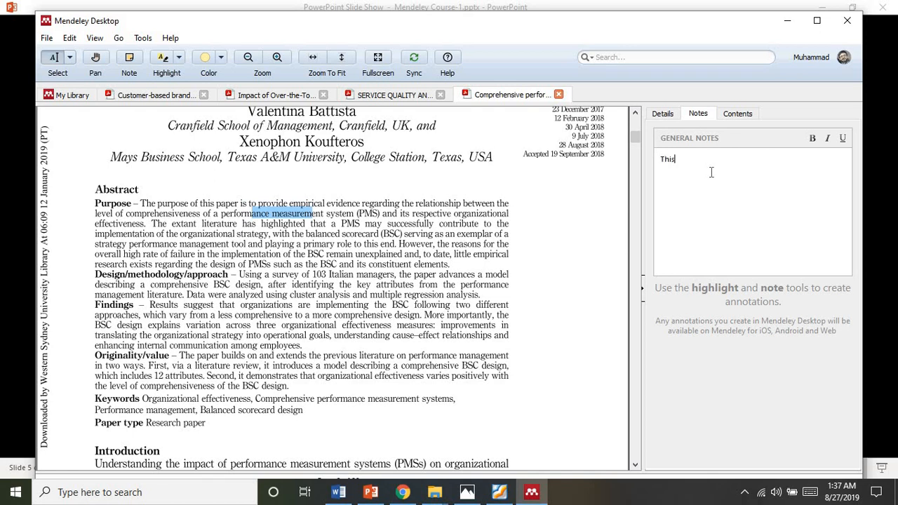
{"action": "type", "text": "This paper was written"}
{"action": "key", "text": "BackSpace"}
{"action": "key", "text": "BackSpace"}
{"action": "key", "text": "BackSpace"}
{"action": "type", "text": "A author he worked on PSM."}
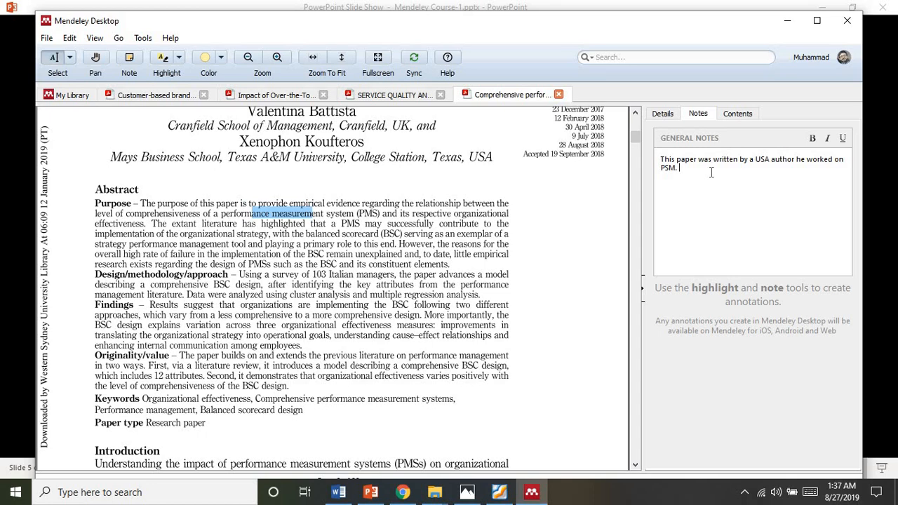
Find the section "An exemplar of a comprehensive PMS: the BSC" and append "He intordu ed" to the general note
{"action": "left_click_drag", "start_coordinate": [636, 139], "coordinate": [639, 168]}
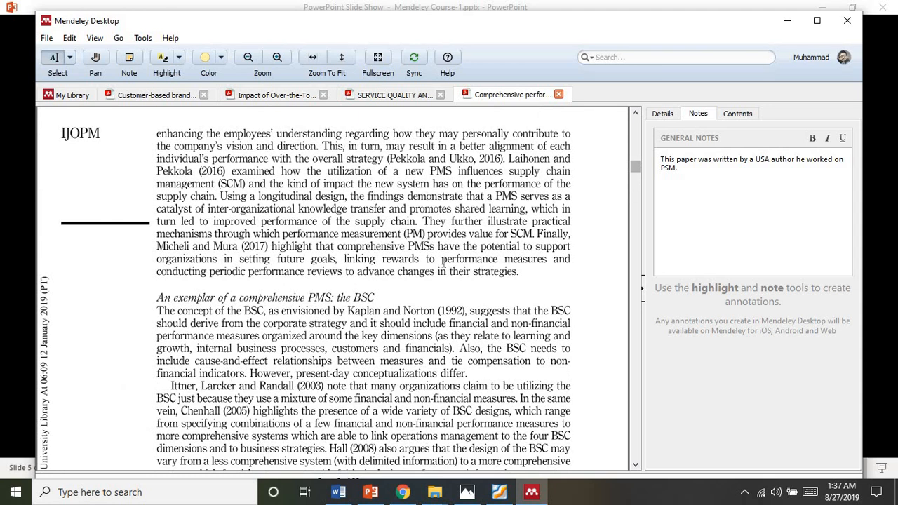
{"action": "left_click_drag", "start_coordinate": [263, 282], "coordinate": [372, 298]}
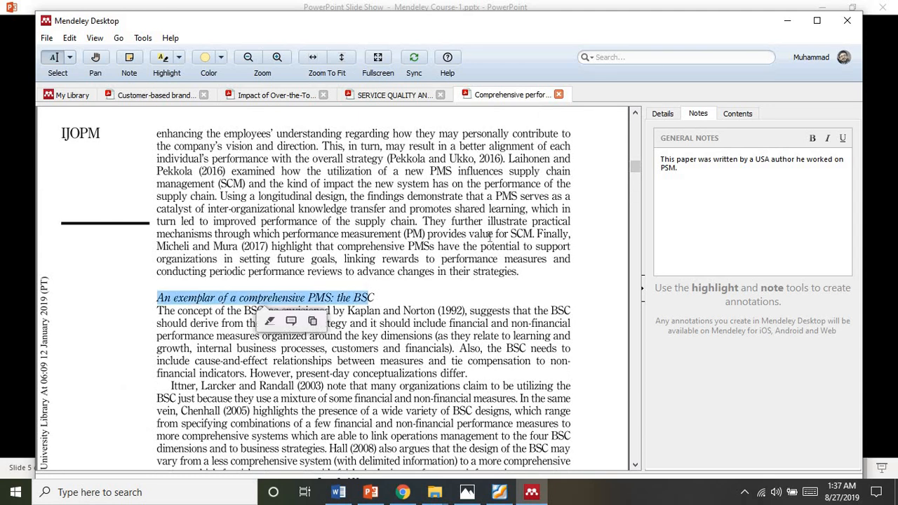
{"action": "left_click", "coordinate": [699, 168]}
{"action": "type", "text": "He int"}
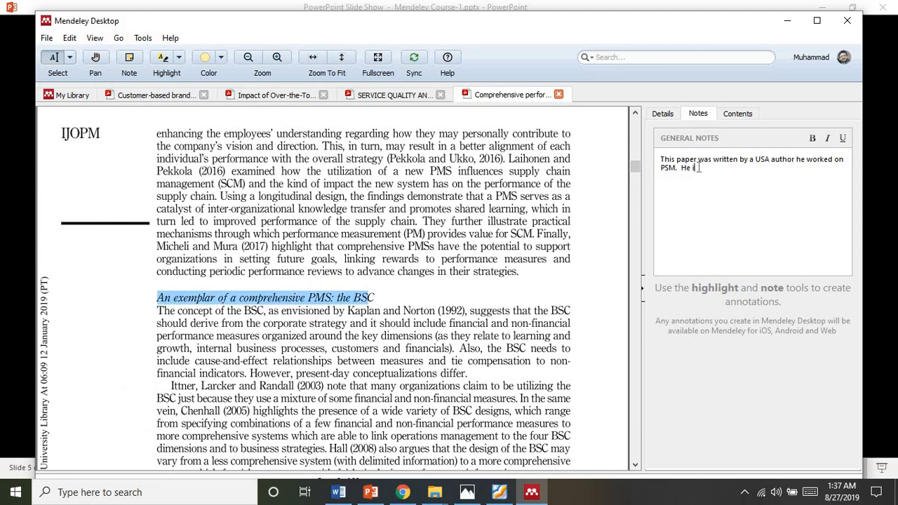
{"action": "type", "text": "rodu"}
{"action": "key", "text": "BackSpace"}
{"action": "type", "text": "du ed"}
{"action": "key", "text": "ctrl+a"}
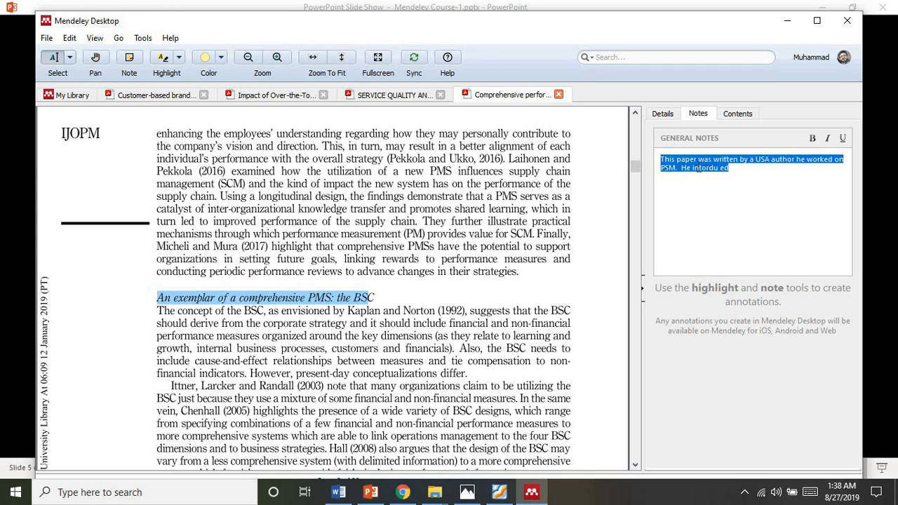
{"action": "left_click", "coordinate": [339, 492]}
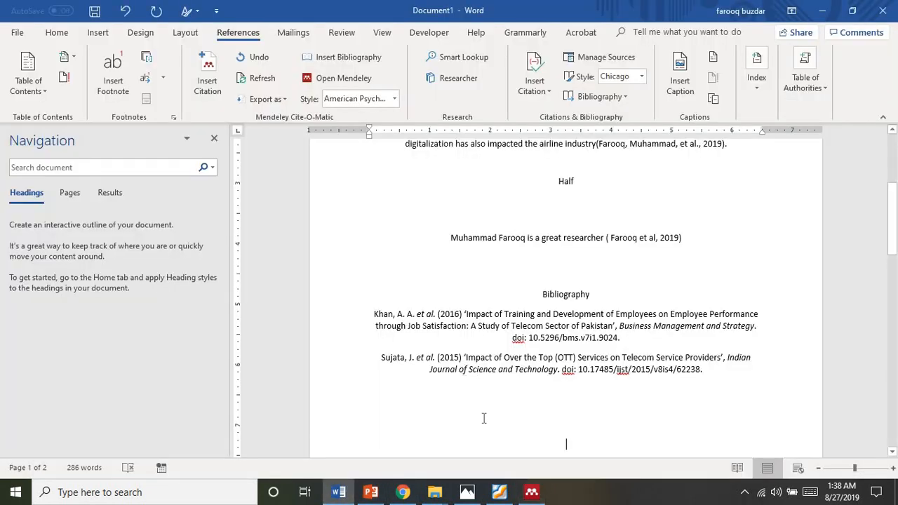
{"action": "left_click", "coordinate": [531, 492]}
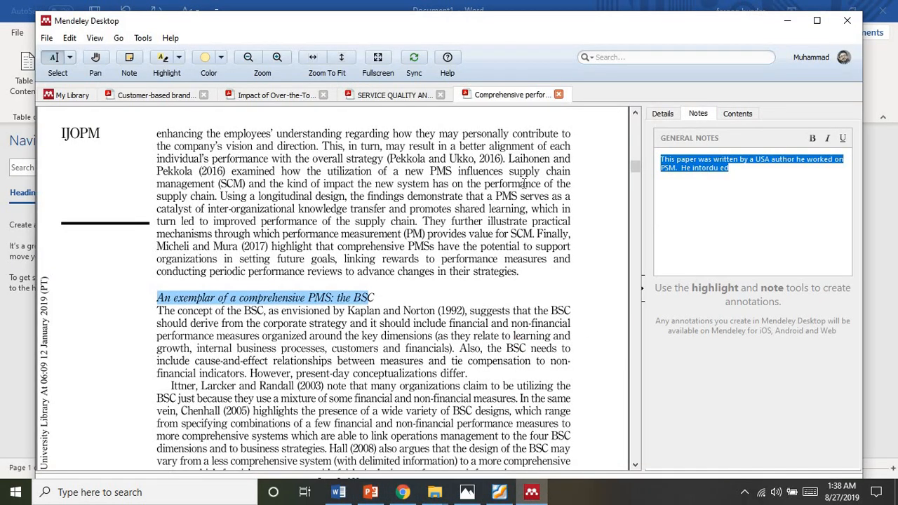
{"action": "left_click", "coordinate": [715, 191]}
{"action": "left_click", "coordinate": [295, 180]}
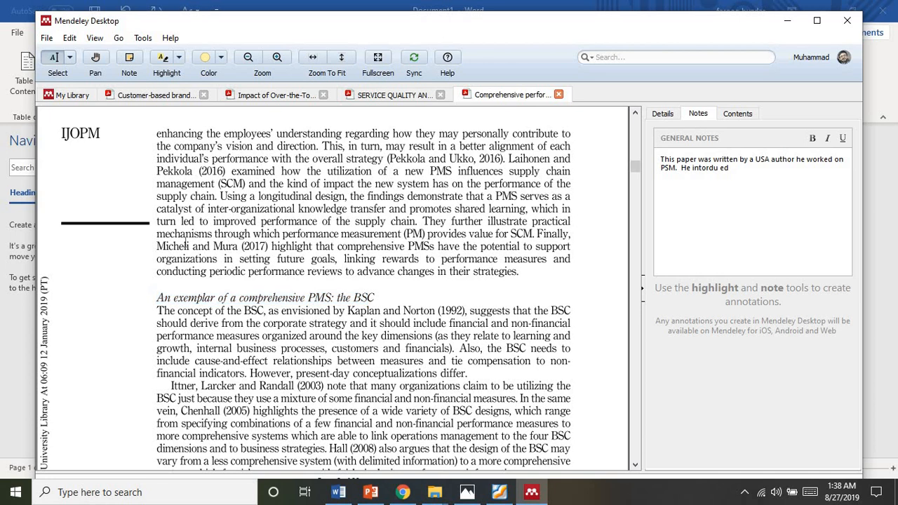
Highlight the passage from "enhancing the employees' understanding" to "mechanisms through which" in yellow
{"action": "left_click_drag", "start_coordinate": [159, 295], "coordinate": [302, 353]}
{"action": "left_click", "coordinate": [263, 329]}
{"action": "left_click_drag", "start_coordinate": [261, 235], "coordinate": [206, 158]}
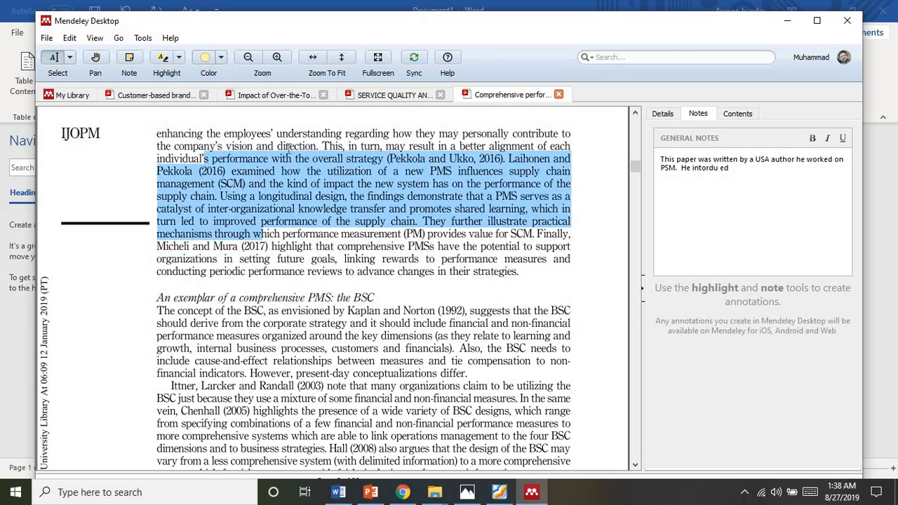
{"action": "left_click", "coordinate": [329, 231]}
{"action": "left_click_drag", "start_coordinate": [174, 134], "coordinate": [282, 236]}
{"action": "left_click", "coordinate": [163, 57]}
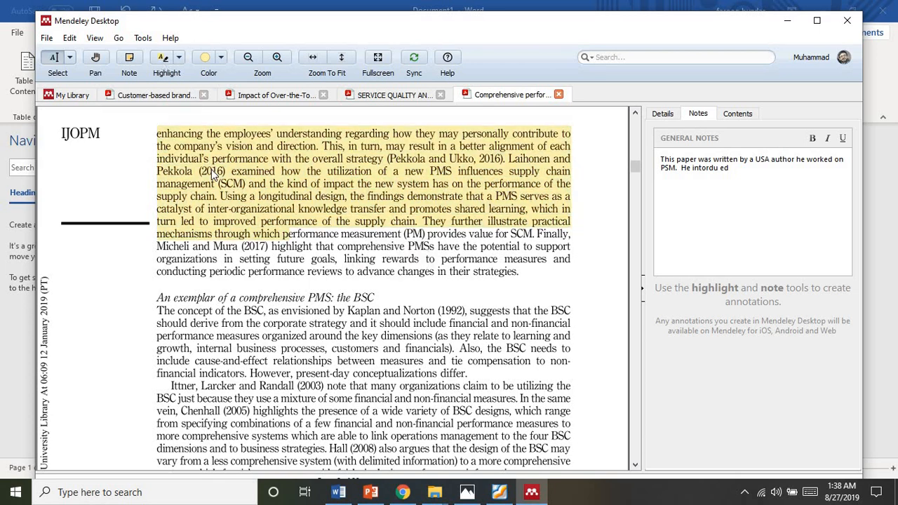
Place a sticky note just below the highlighted passage with the text "This paragarph explaints this"
{"action": "left_click", "coordinate": [129, 62]}
{"action": "right_click", "coordinate": [129, 63]}
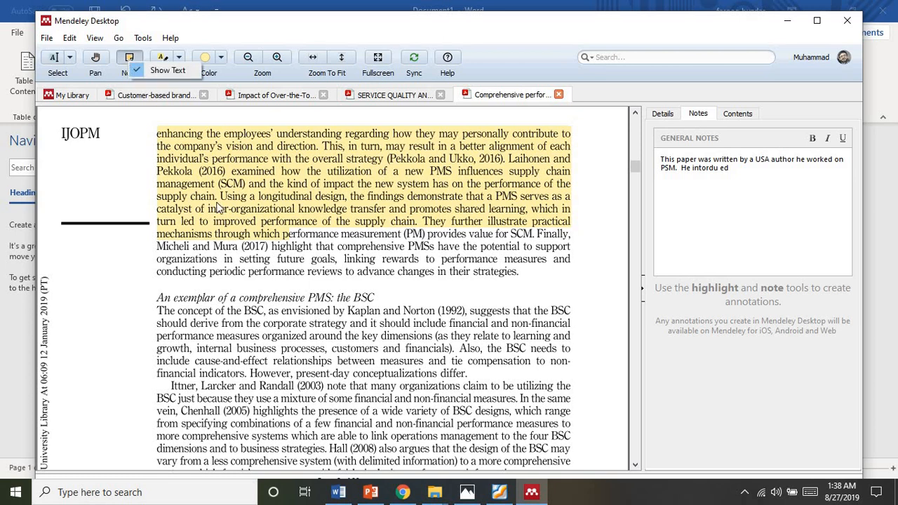
{"action": "key", "text": "Escape"}
{"action": "left_click", "coordinate": [310, 247]}
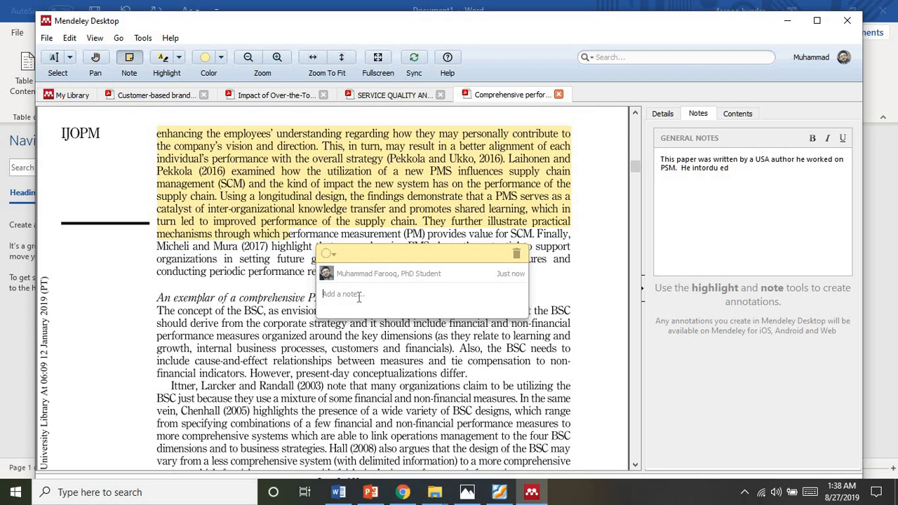
{"action": "type", "text": "This paragarph explaints this"}
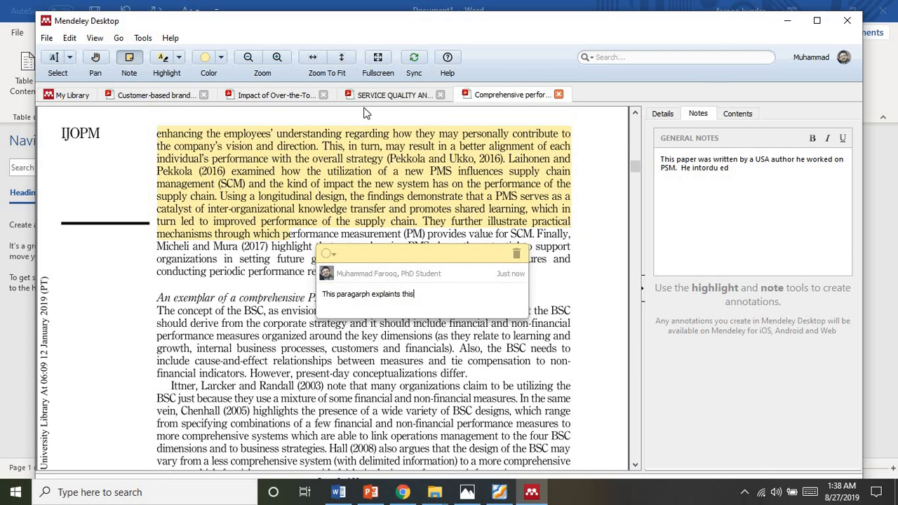
Return to the start of the Word document, then switch to the PowerPoint slide show and advance to the closing slide
{"action": "left_click", "coordinate": [532, 493]}
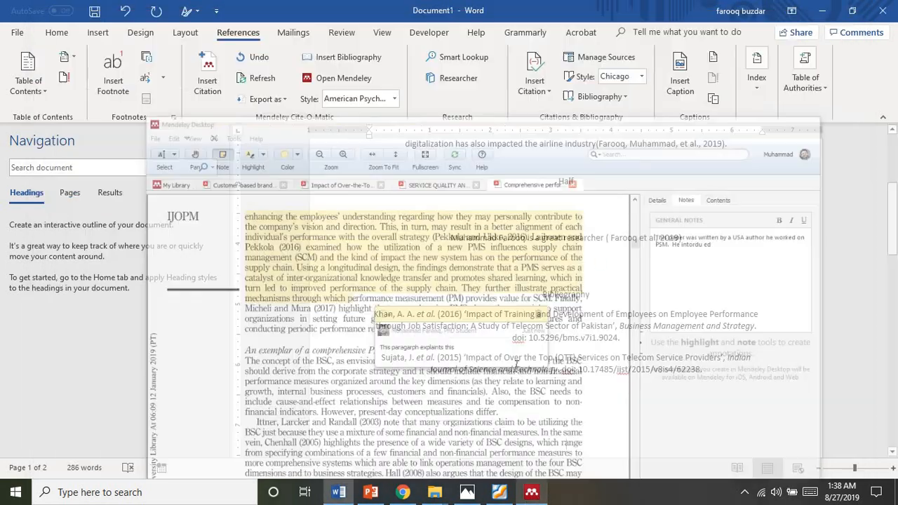
{"action": "left_click_drag", "start_coordinate": [890, 254], "coordinate": [895, 175]}
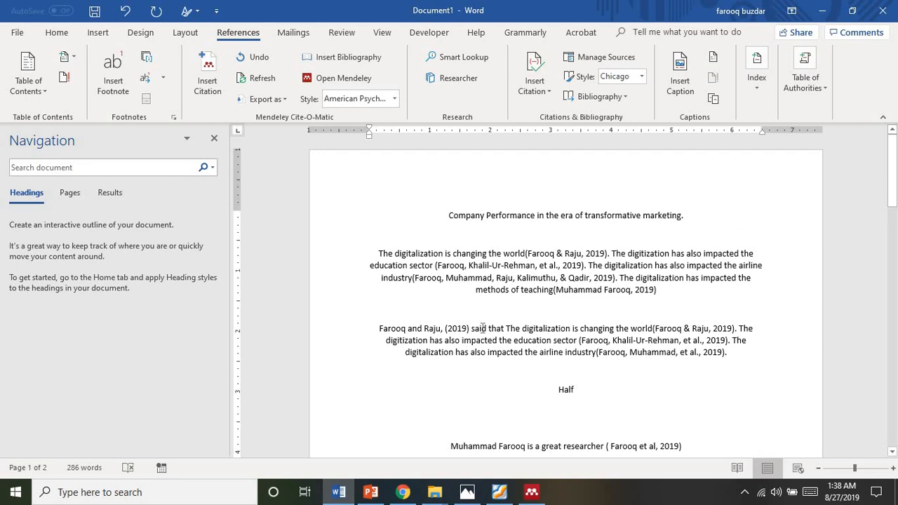
{"action": "left_click", "coordinate": [371, 492]}
{"action": "key", "text": "Right"}
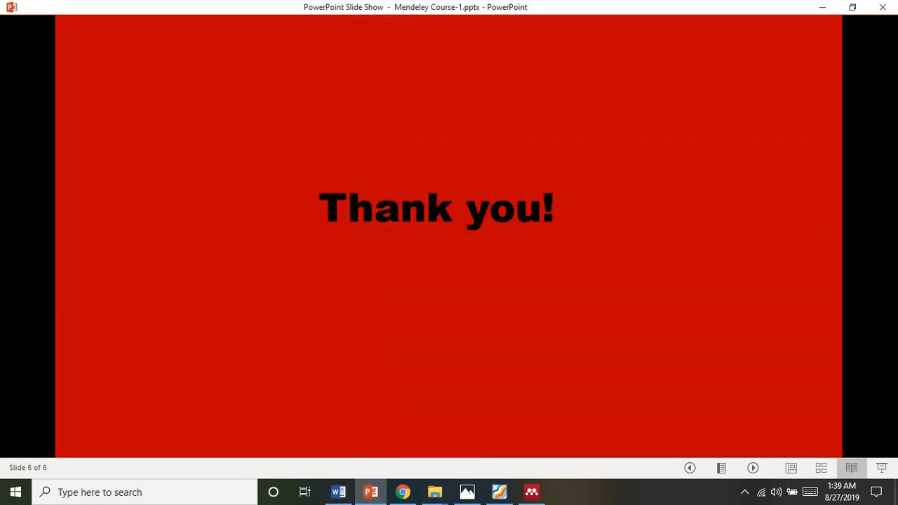
Go back through the slide show from the closing slide to slide 2 with the presenter's profile
{"action": "key", "text": "Left"}
{"action": "key", "text": "Left"}
{"action": "key", "text": "Left"}
{"action": "key", "text": "Left"}
{"action": "key", "text": "Left"}
{"action": "key", "text": "Left"}
{"action": "key", "text": "Left"}
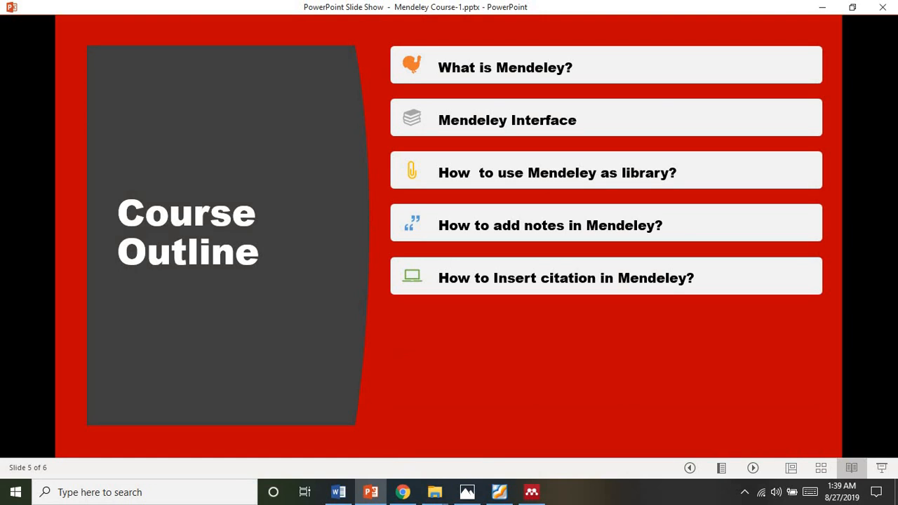
{"action": "key", "text": "Left"}
{"action": "key", "text": "Left"}
{"action": "key", "text": "Left"}
{"action": "key", "text": "Left"}
{"action": "key", "text": "Left"}
{"action": "key", "text": "Left"}
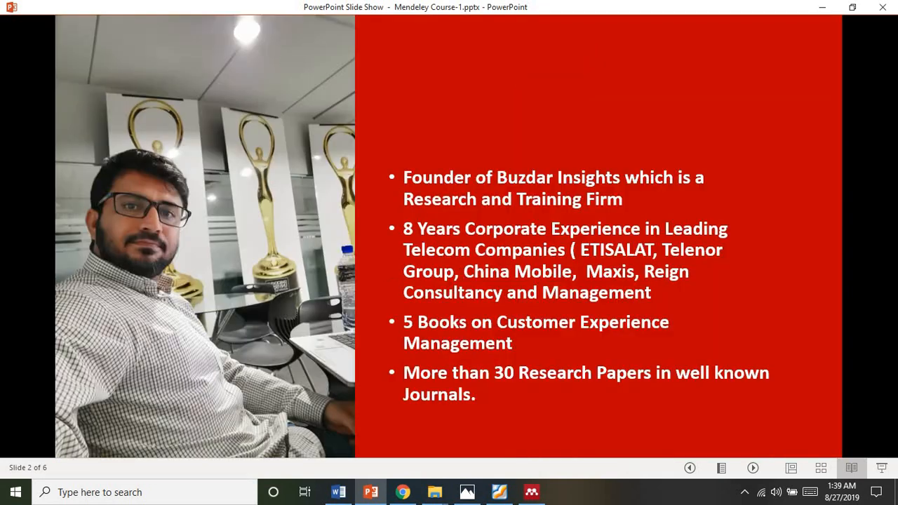